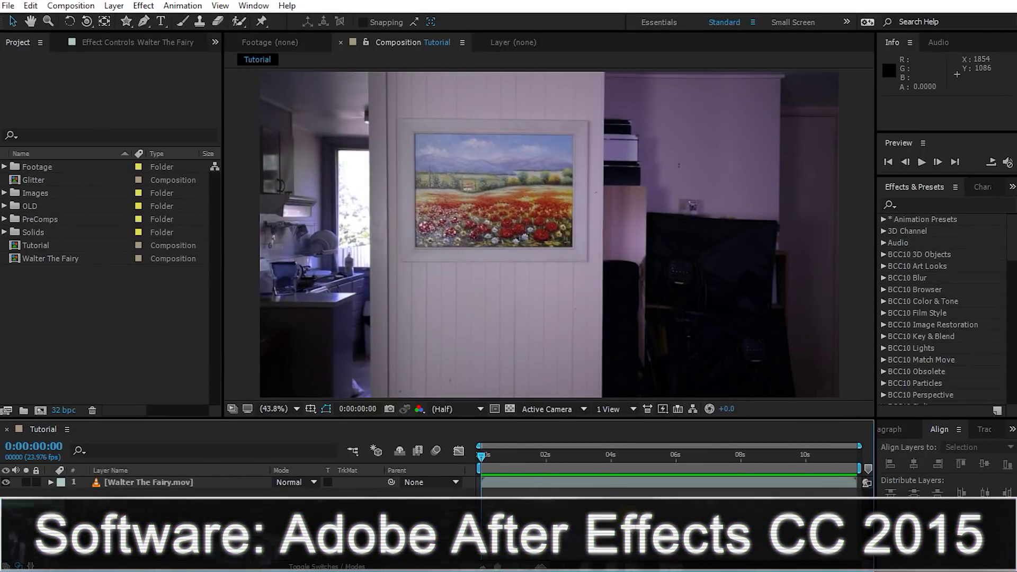
Play a preview of the Tutorial comp and stop at 0:00:01:15, where the wand is raised
key(space)
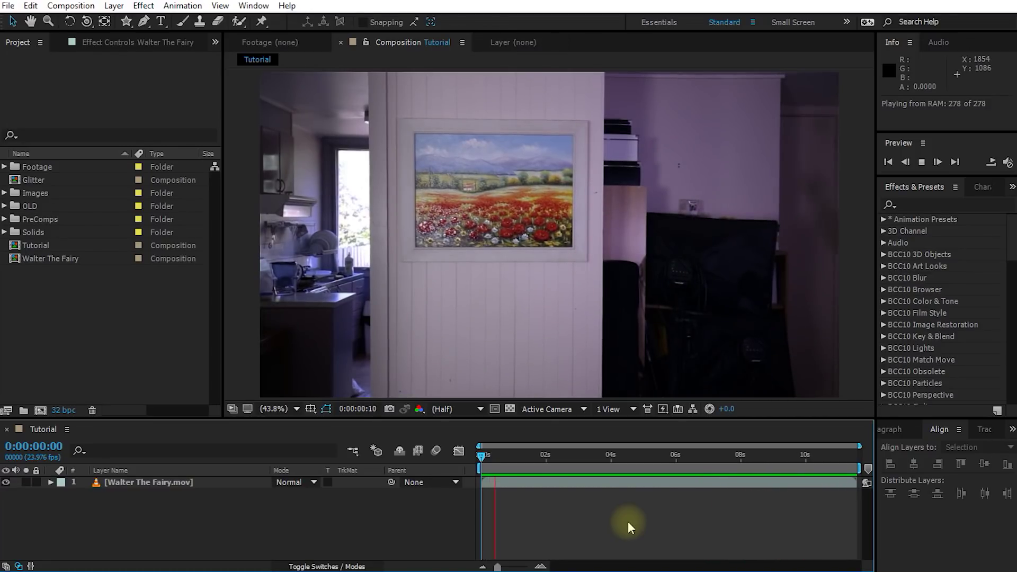
key(space)
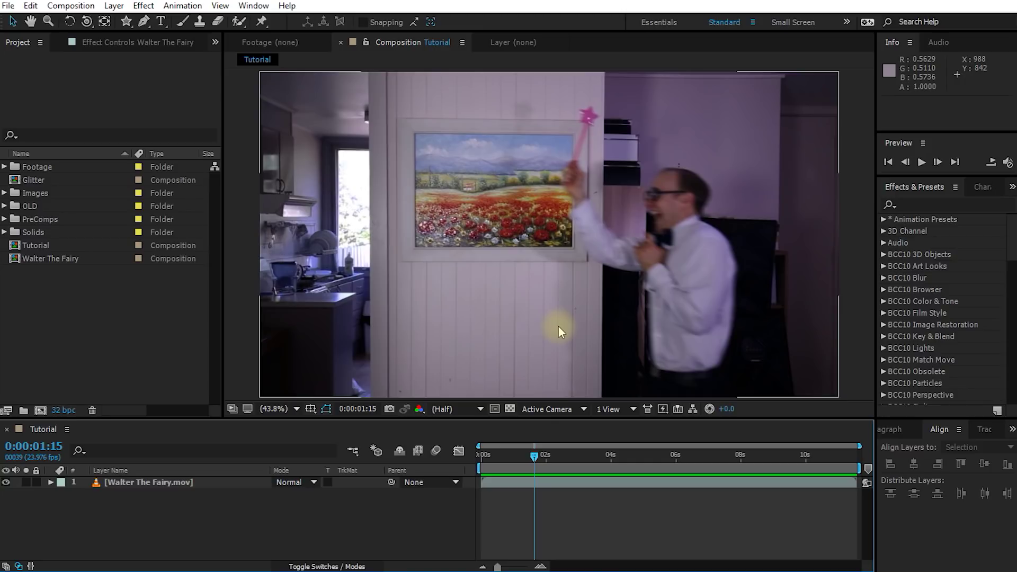
Add a new black solid layer named Glitter above the fairy footage
right_click(188, 501)
mouse_move(244, 510)
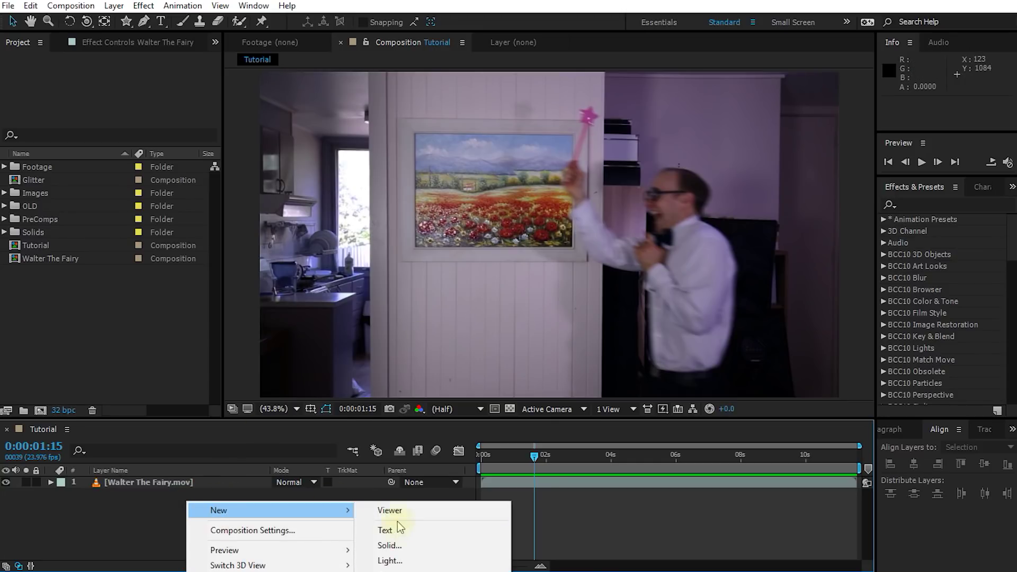
click(389, 545)
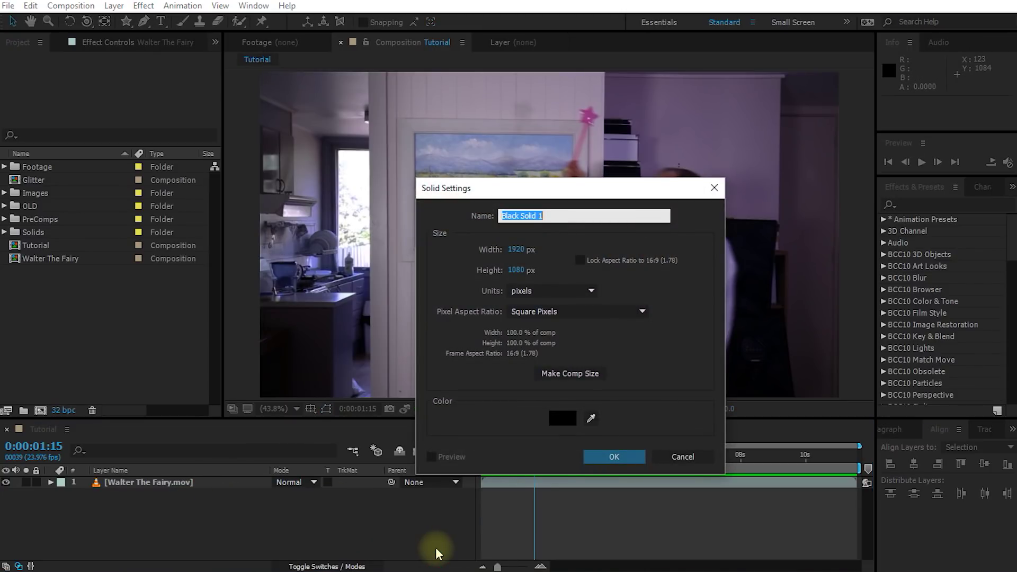
text(Glitter)
click(562, 419)
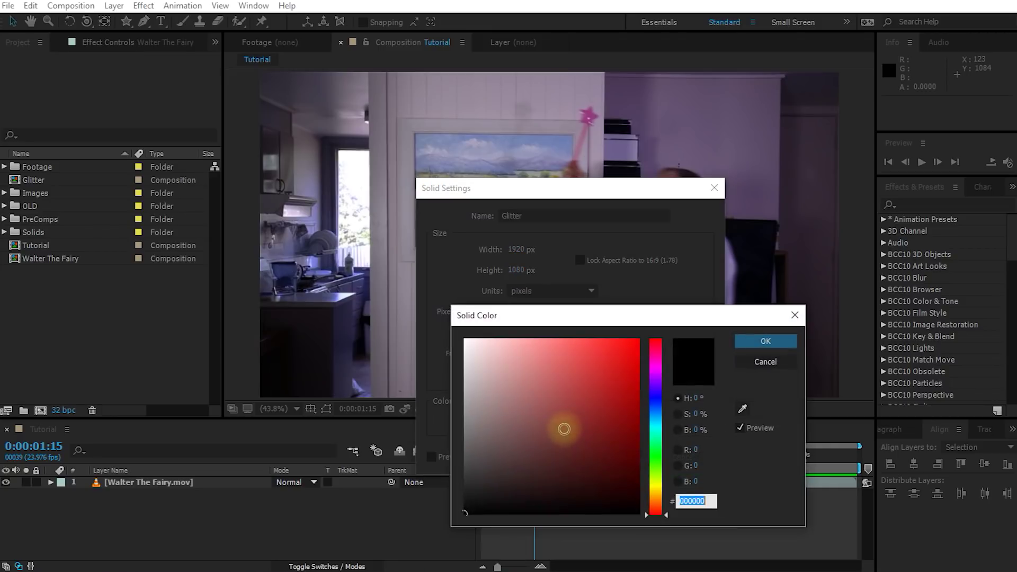
click(756, 340)
click(634, 450)
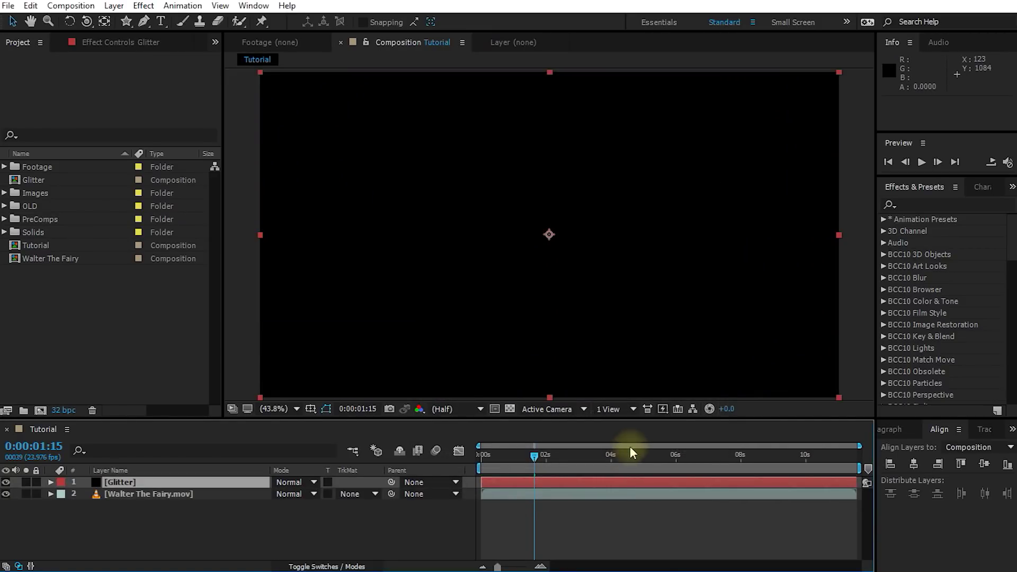
Search the effects for 'part' and select CC Particle World over Particular
click(931, 204)
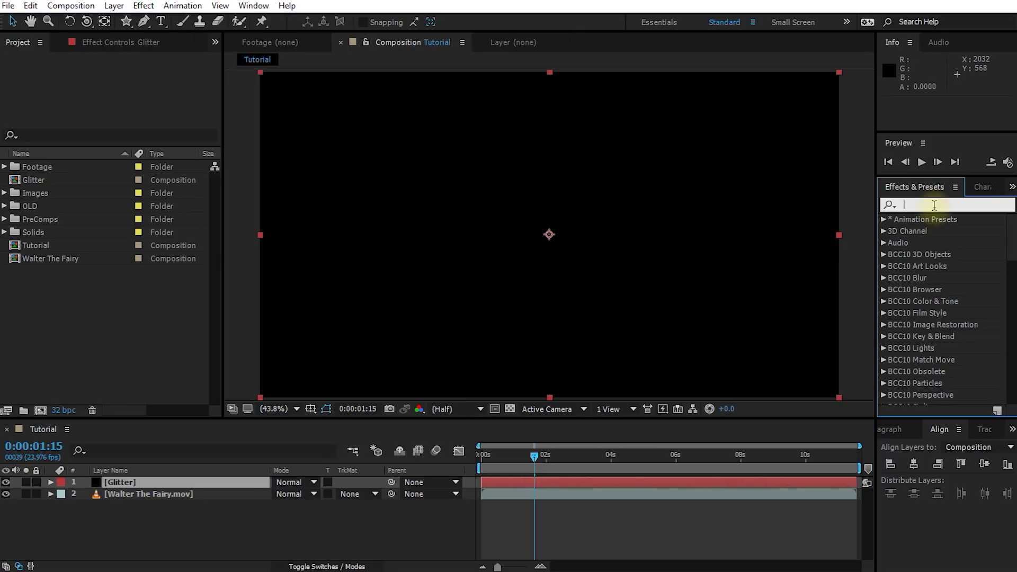
text(parti)
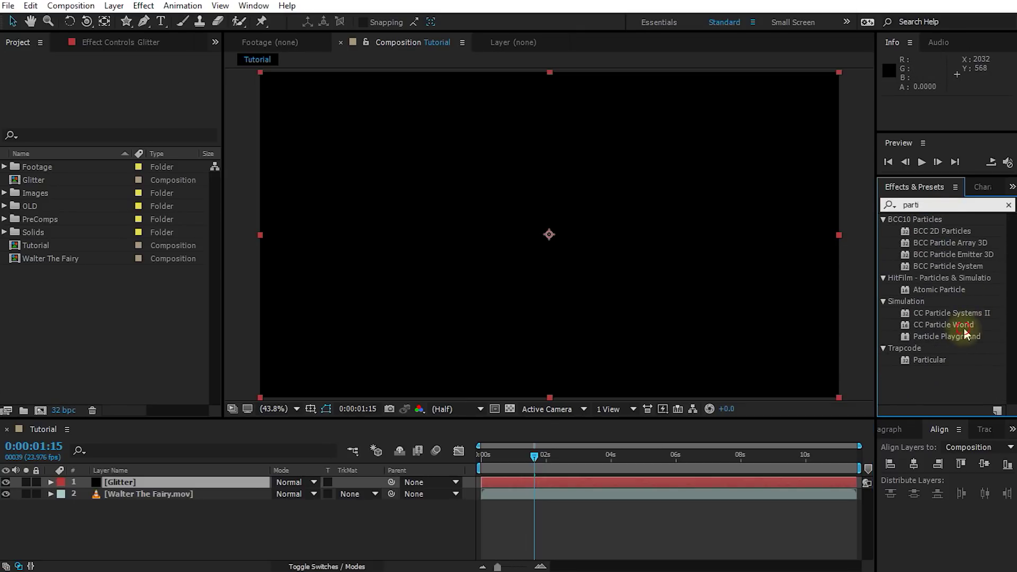
click(964, 327)
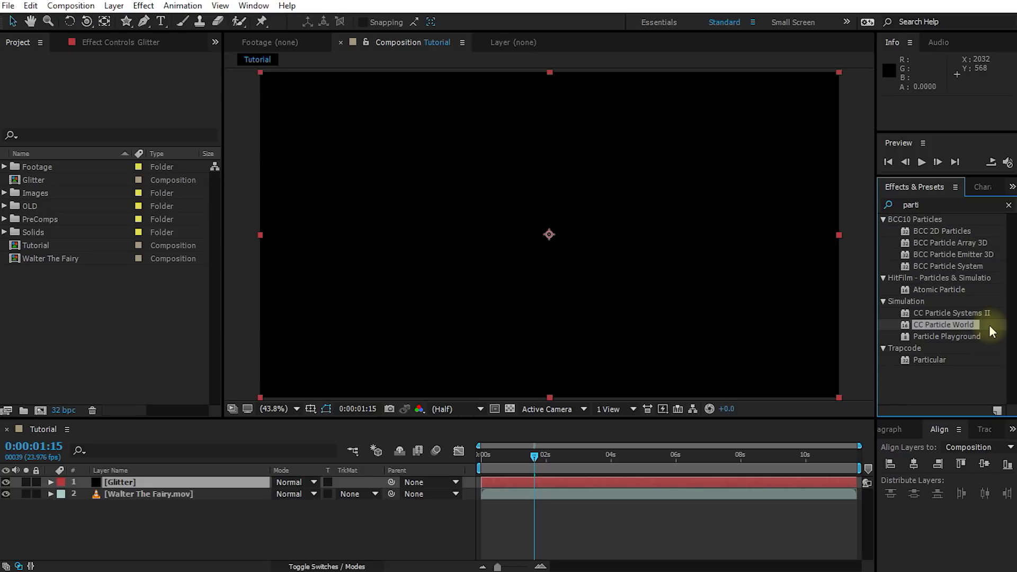
click(926, 361)
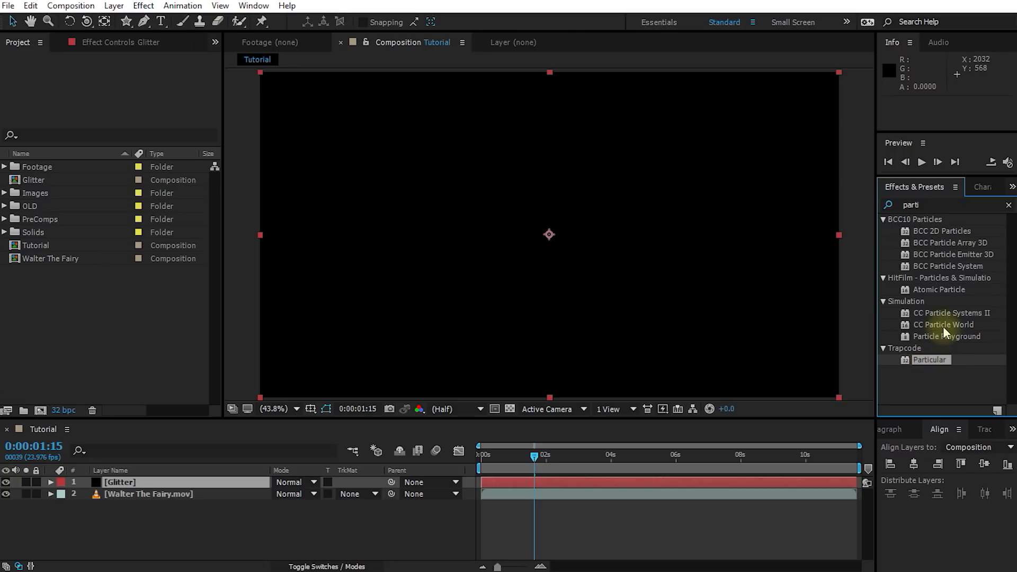
click(959, 324)
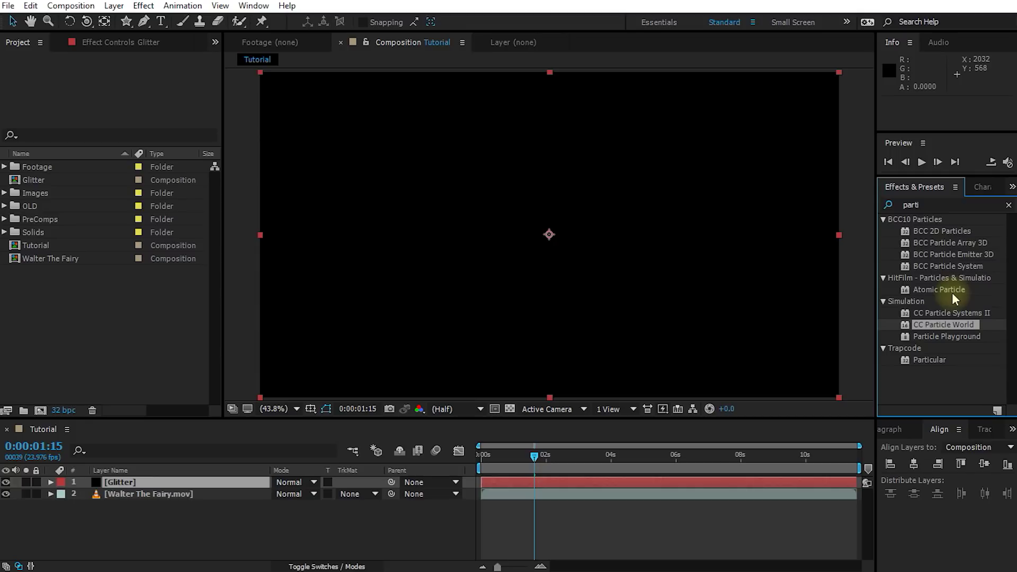
Drop CC Particle World onto the Glitter layer and lower its Birth Rate to 0.4
drag(948, 331, 136, 489)
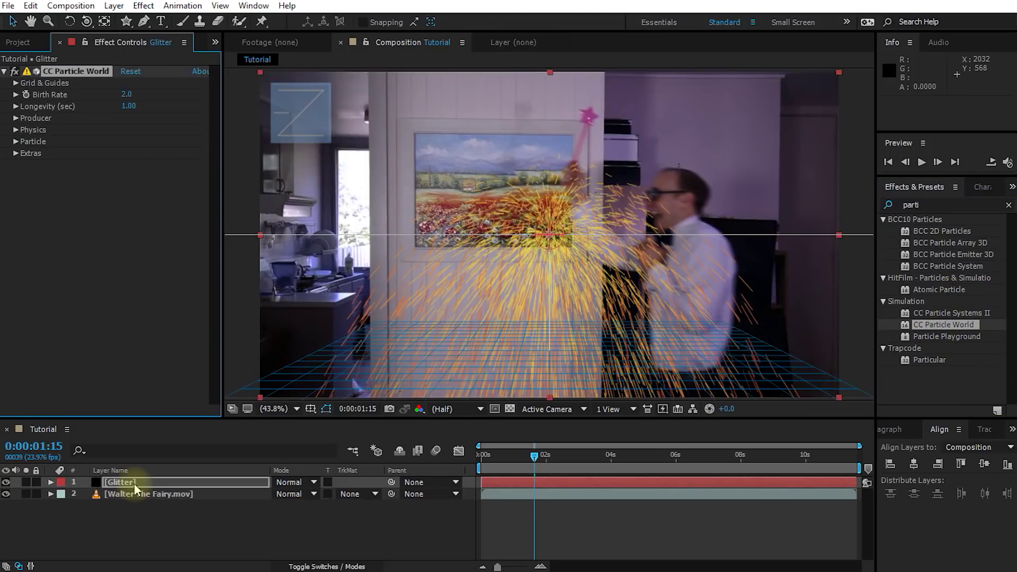
drag(536, 472, 719, 459)
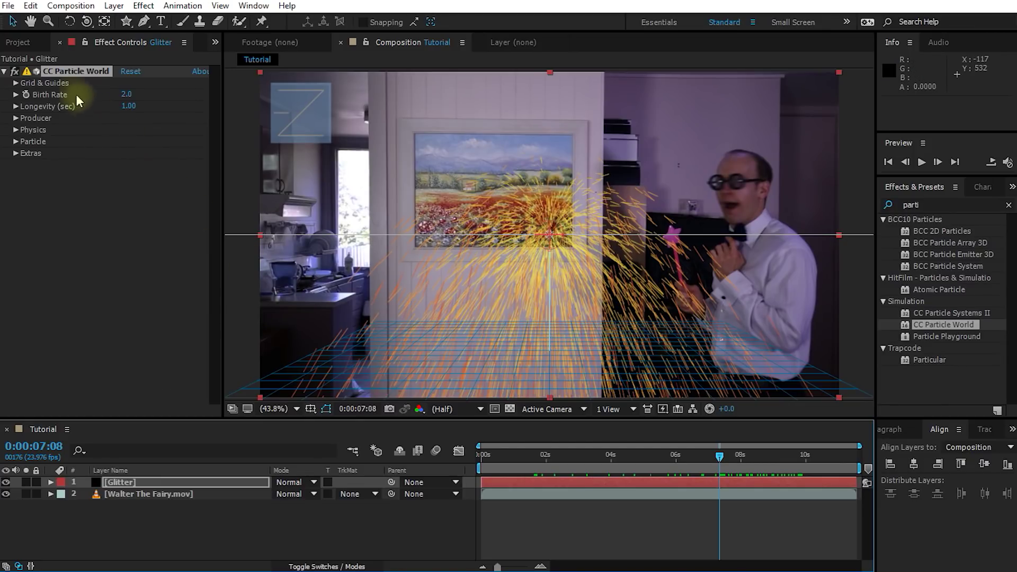
click(53, 71)
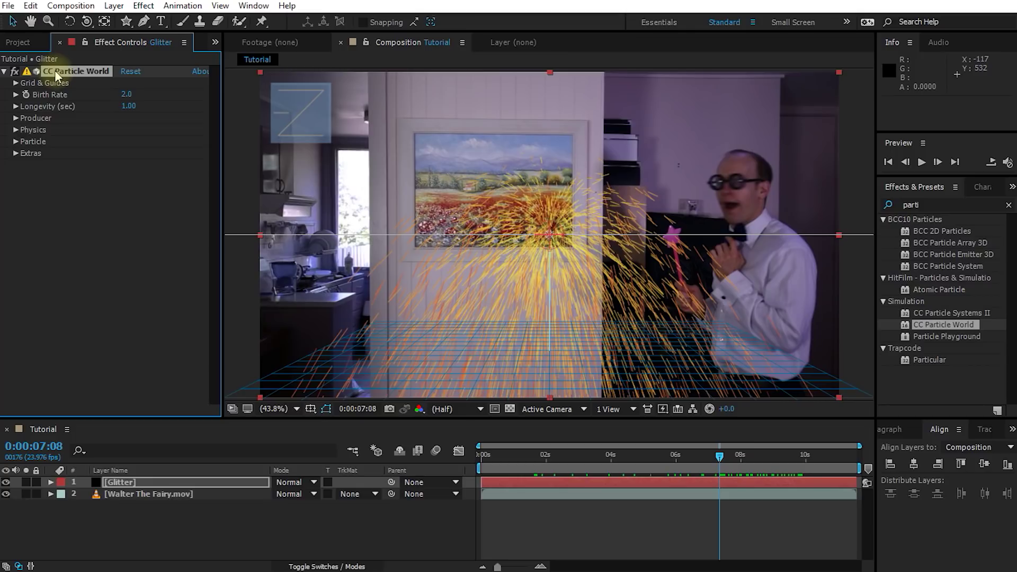
drag(126, 96, 119, 98)
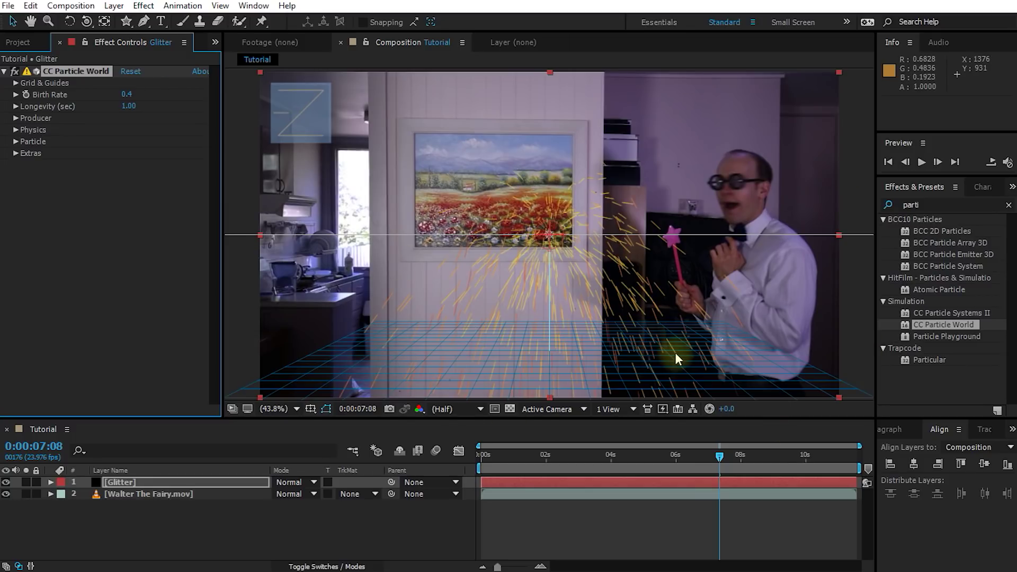
drag(715, 456, 544, 479)
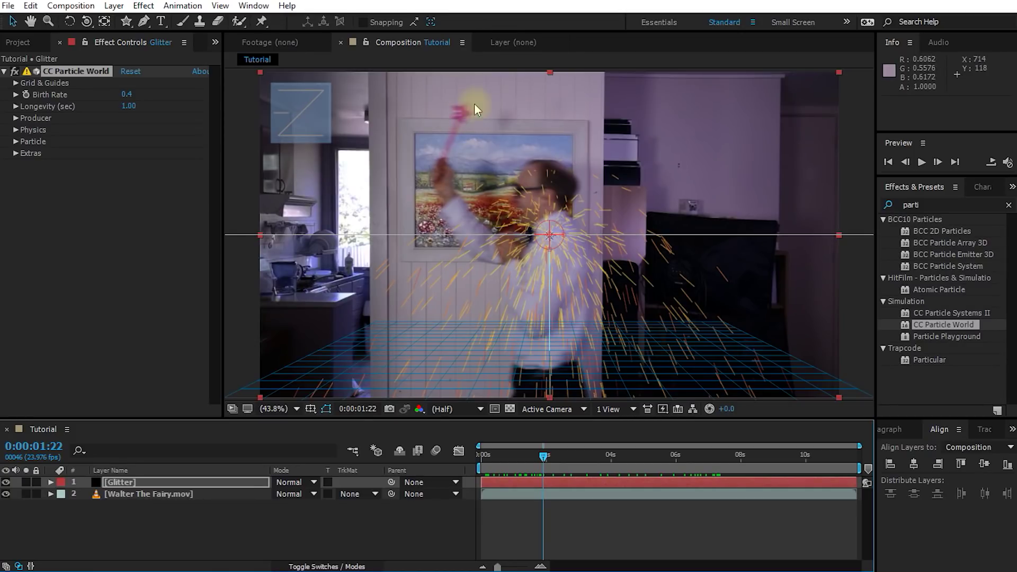
drag(546, 462, 661, 464)
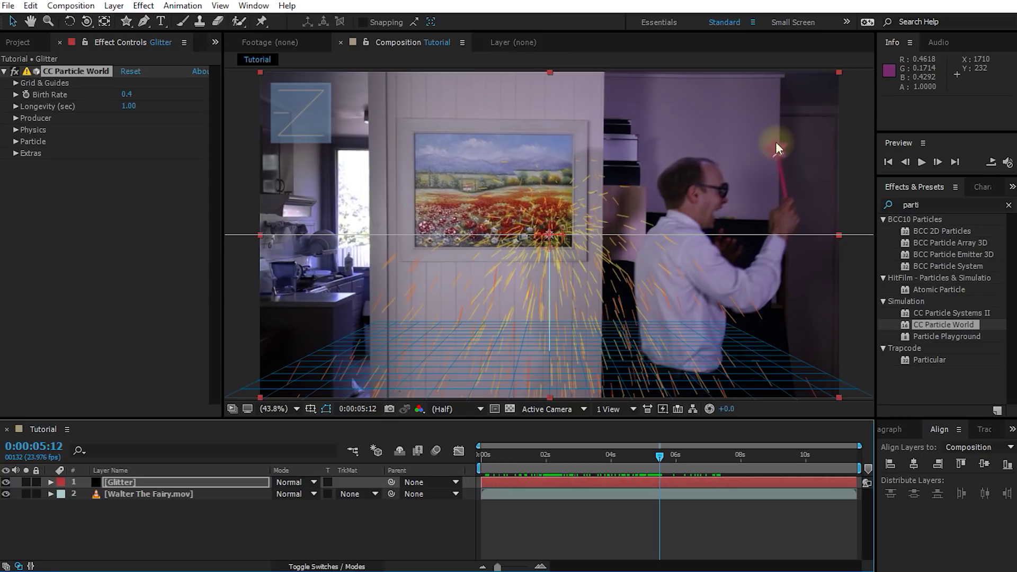
drag(628, 468, 527, 473)
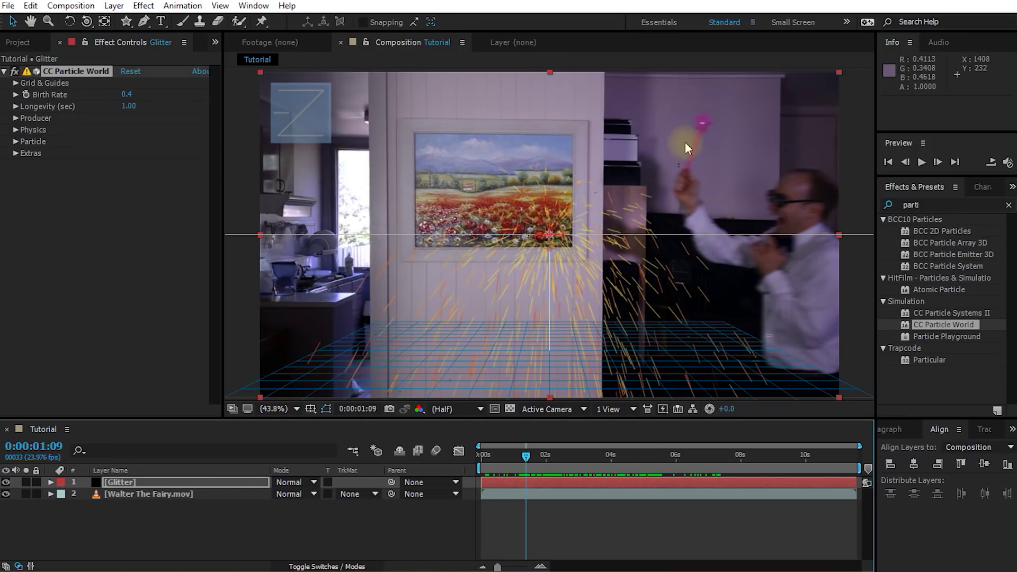
Move the emitter centre onto the wand tip at Position X 0.27, Y -0.19, then show its keyframes
drag(65, 71, 89, 74)
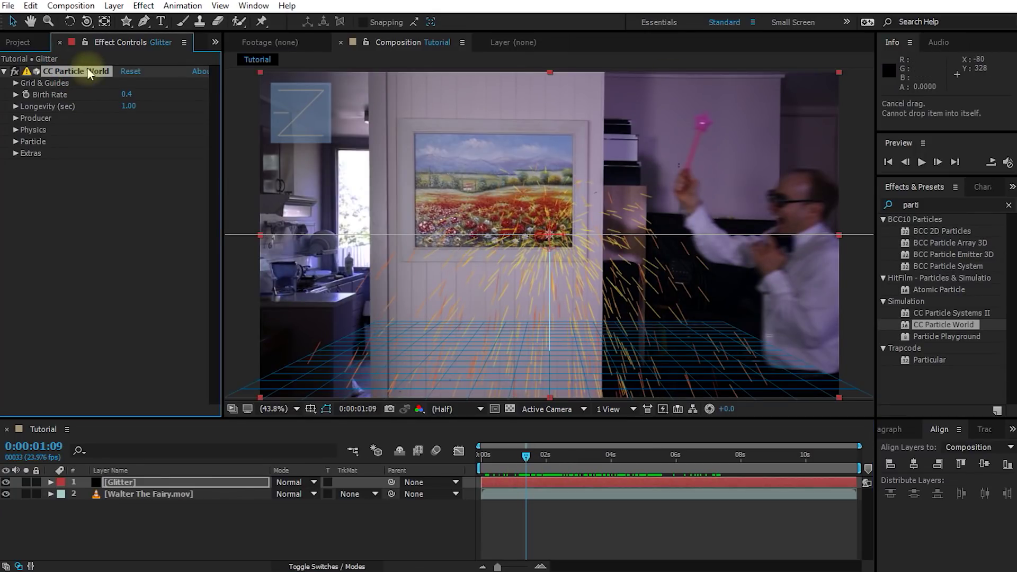
click(16, 119)
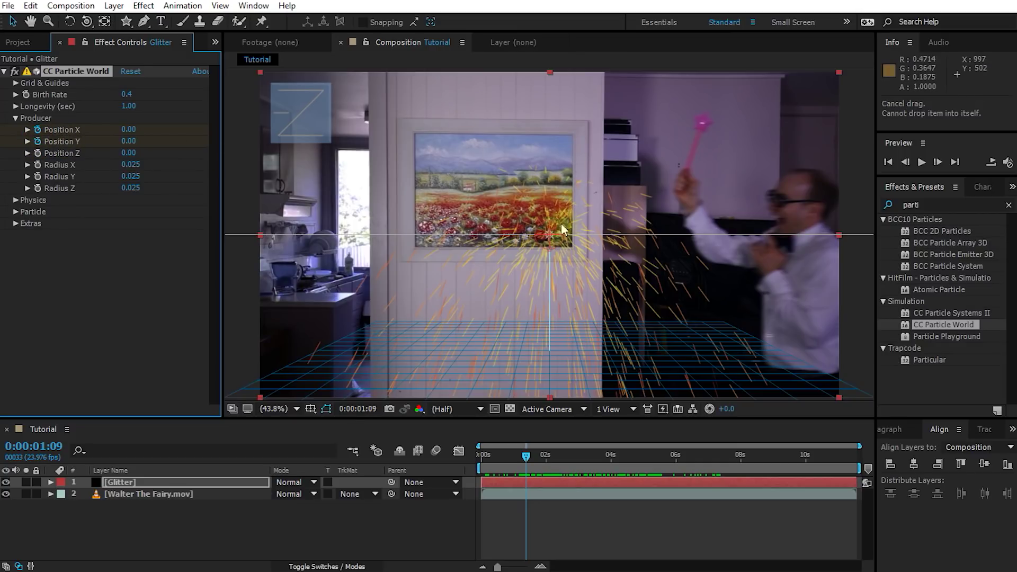
click(6, 493)
drag(557, 235, 570, 215)
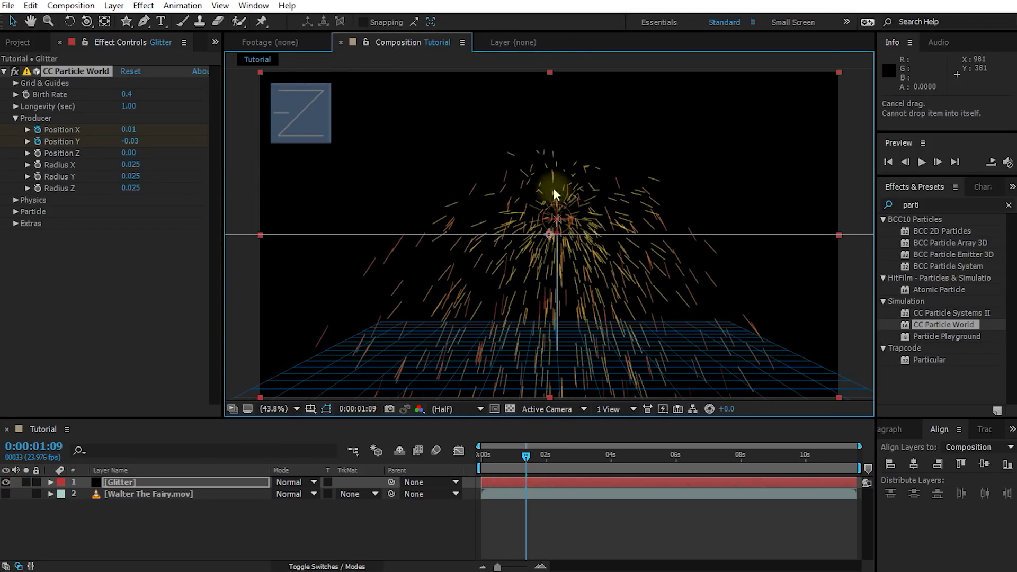
click(5, 493)
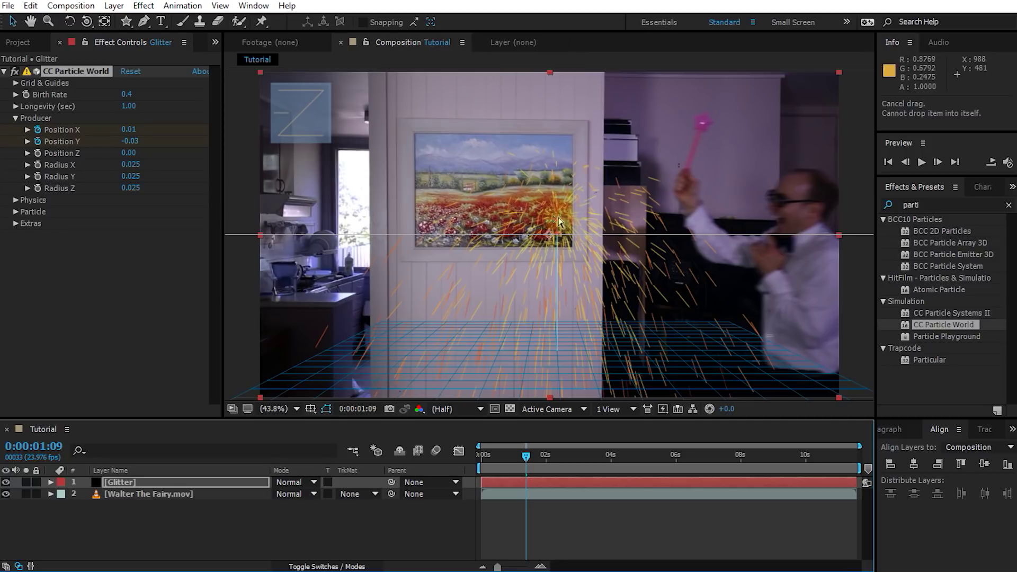
drag(556, 218, 704, 123)
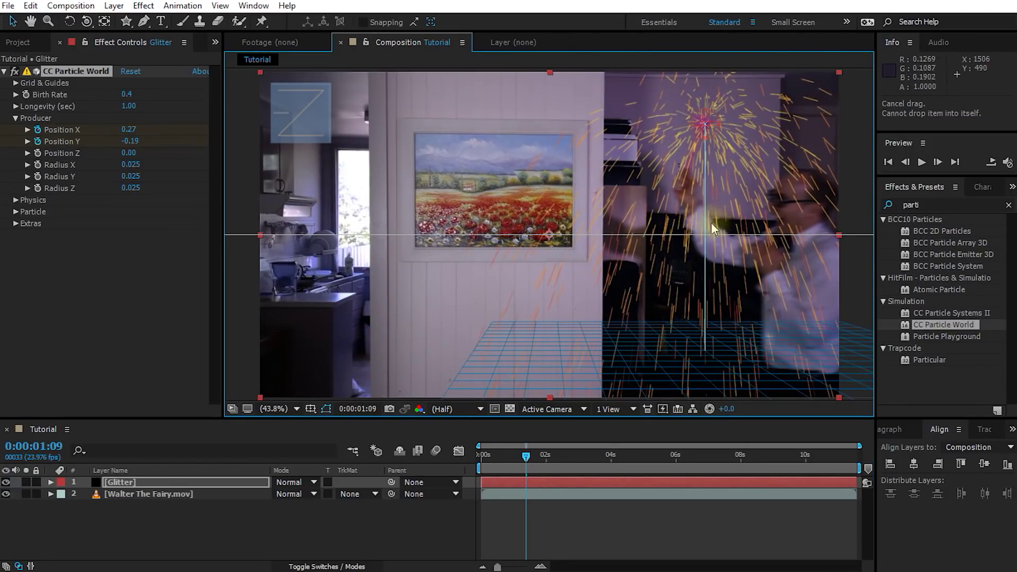
click(132, 483)
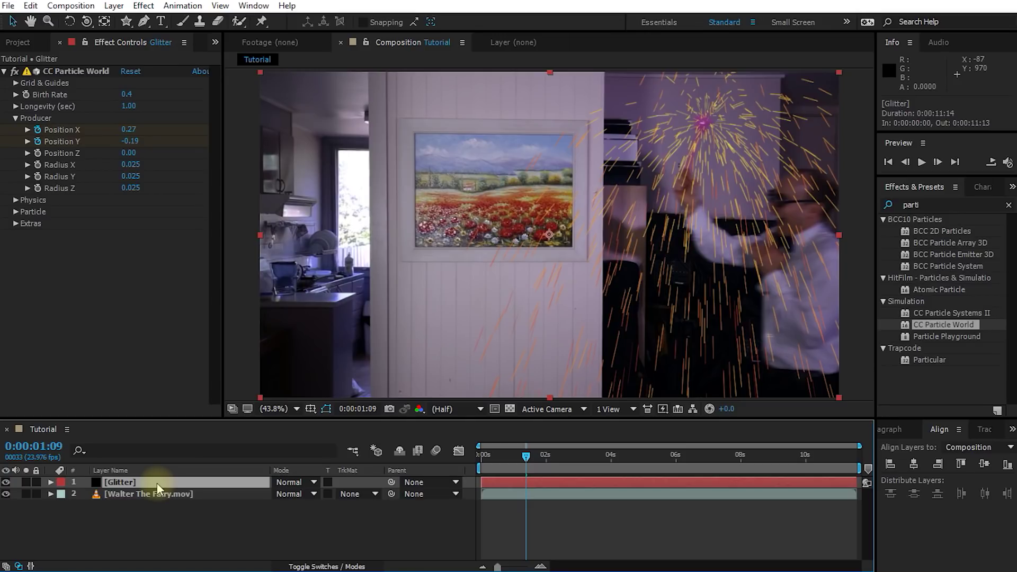
key(u)
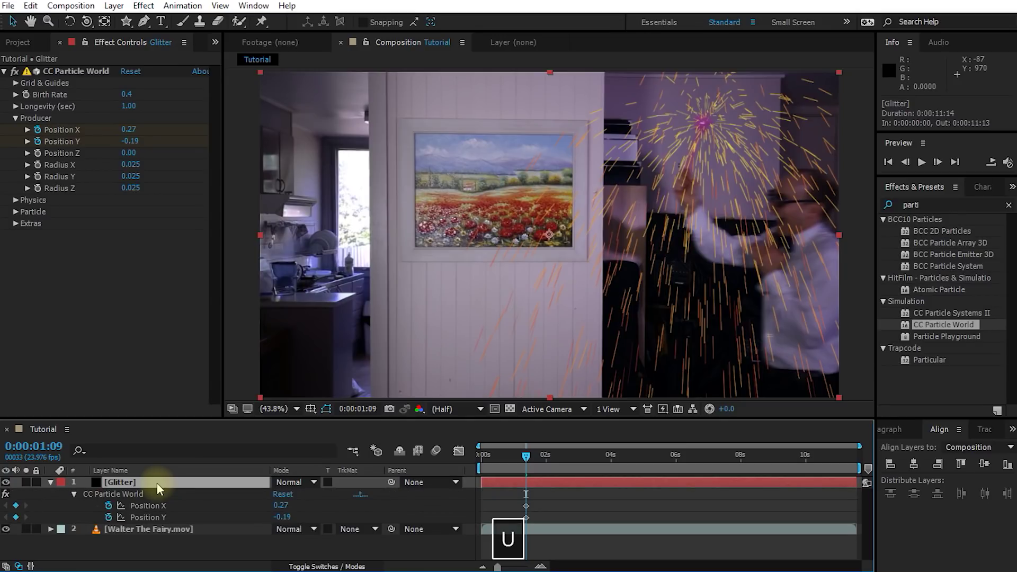
Return to about 0:00:01:12 and drag the producer onto the wand tip, stepping forward frame by frame
drag(529, 458, 546, 512)
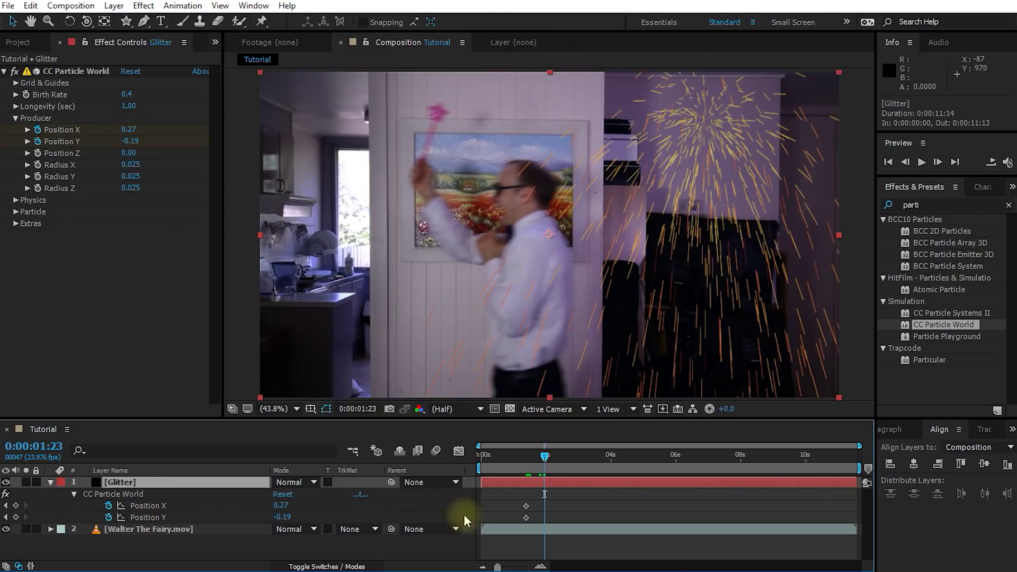
drag(545, 459, 556, 463)
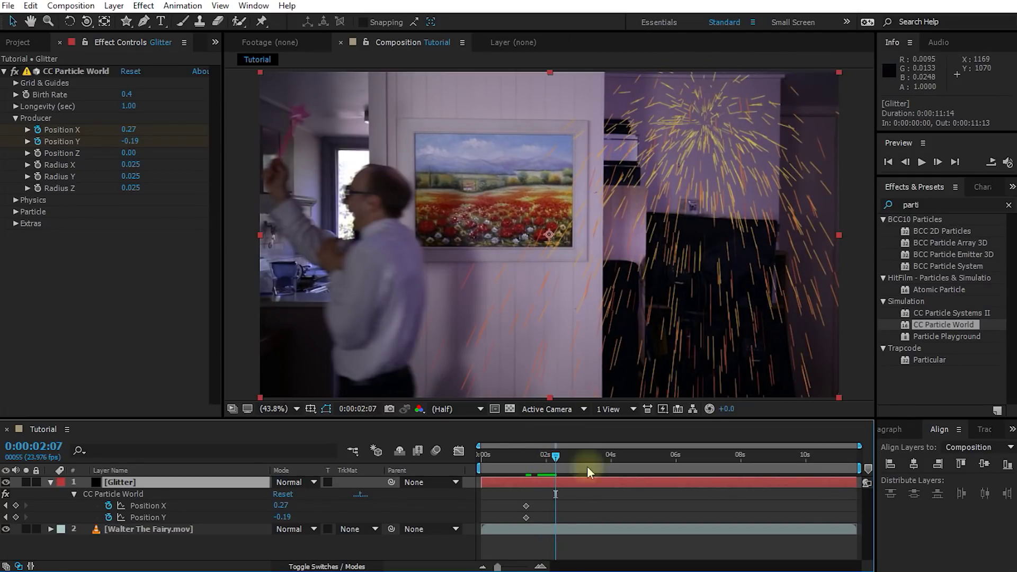
drag(554, 468, 529, 465)
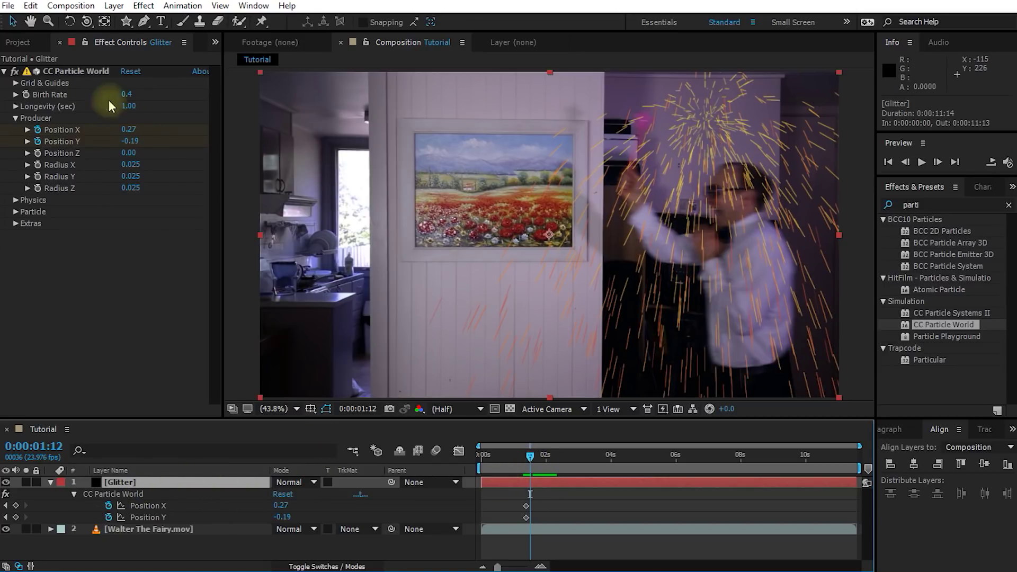
click(68, 72)
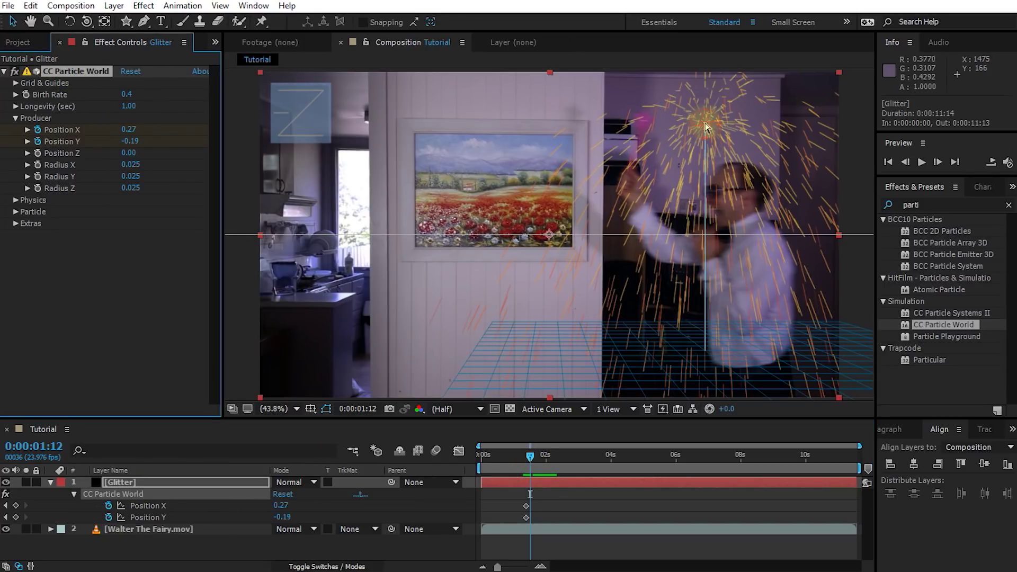
mouse_move(705, 126)
mouse_down()
mouse_move(513, 112)
mouse_move(549, 114)
mouse_move(263, 119)
mouse_move(431, 142)
mouse_move(403, 121)
mouse_move(285, 121)
mouse_move(297, 132)
mouse_move(248, 121)
mouse_up()
key(Page_Down)
key(Page_Down)
key(Page_Down)
key(Page_Down)
key(Page_Down)
key(ctrl+z)
key(Page_Down)
key(Page_Down)
key(Page_Down)
key(Page_Down)
key(Page_Down)
key(Page_Down)
key(Page_Down)
key(Page_Down)
key(Page_Down)
key(Page_Down)
key(Page_Down)
key(Page_Down)
key(Page_Down)
key(Page_Down)
key(Page_Down)
key(Page_Down)
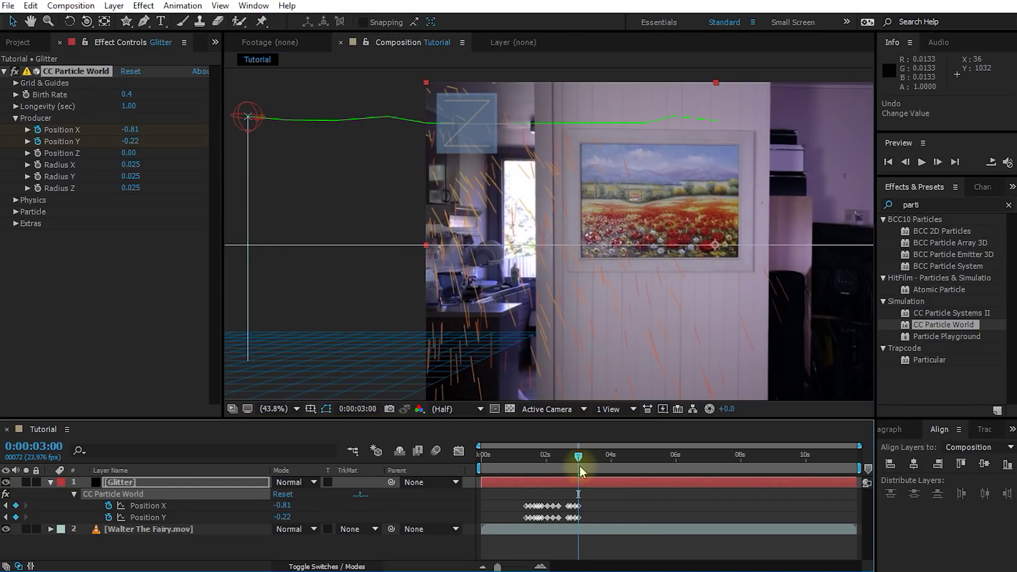
Advance a few frames and drag the emitter onto the wand tip at each new position
key(Page_Down)
key(Page_Down)
key(Page_Down)
key(Page_Down)
key(Page_Down)
key(Page_Down)
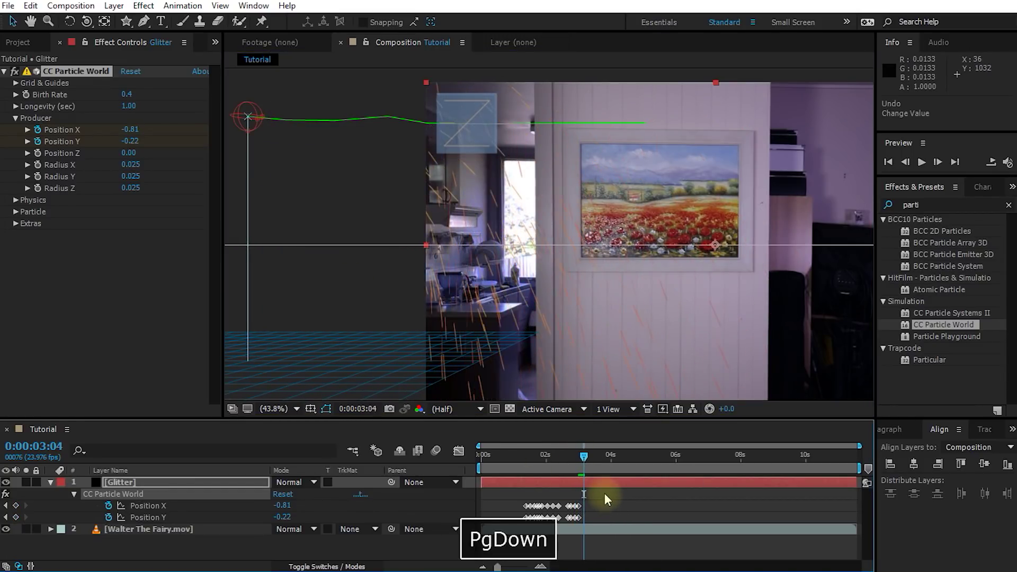
key(Page_Down)
key(Page_Down)
key(Page_Down)
key(Page_Down)
key(Page_Down)
key(Page_Down)
key(Page_Down)
key(Page_Down)
key(Page_Down)
key(Page_Down)
key(Page_Down)
key(Page_Down)
key(Page_Down)
key(Page_Down)
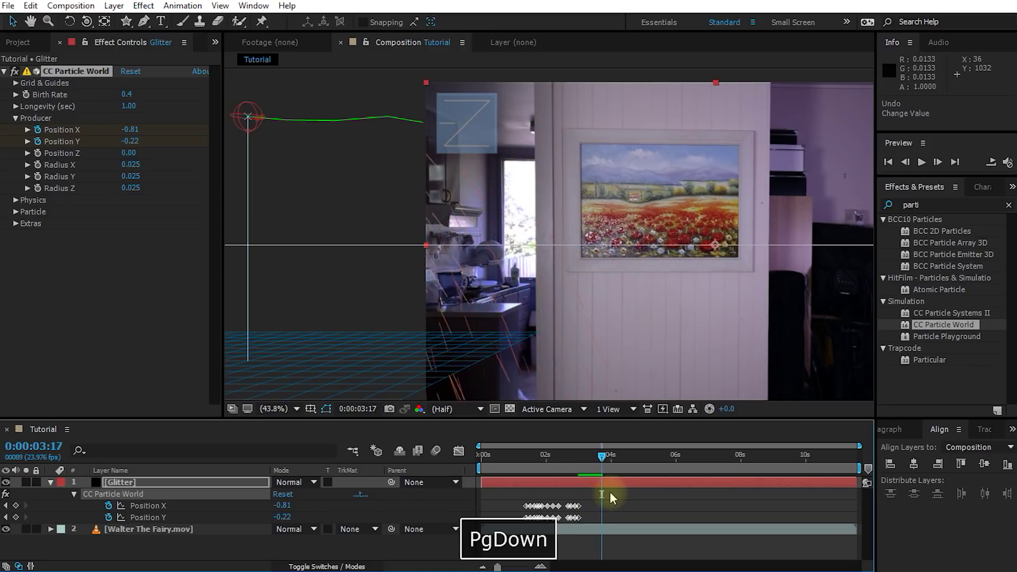
key(Page_Down)
key(Page_Down)
key(Page_Down)
key(Page_Down)
key(Page_Down)
key(Page_Down)
key(Page_Down)
key(Page_Down)
key(Page_Down)
key(Page_Down)
key(Page_Down)
key(Page_Down)
key(Page_Down)
key(Page_Down)
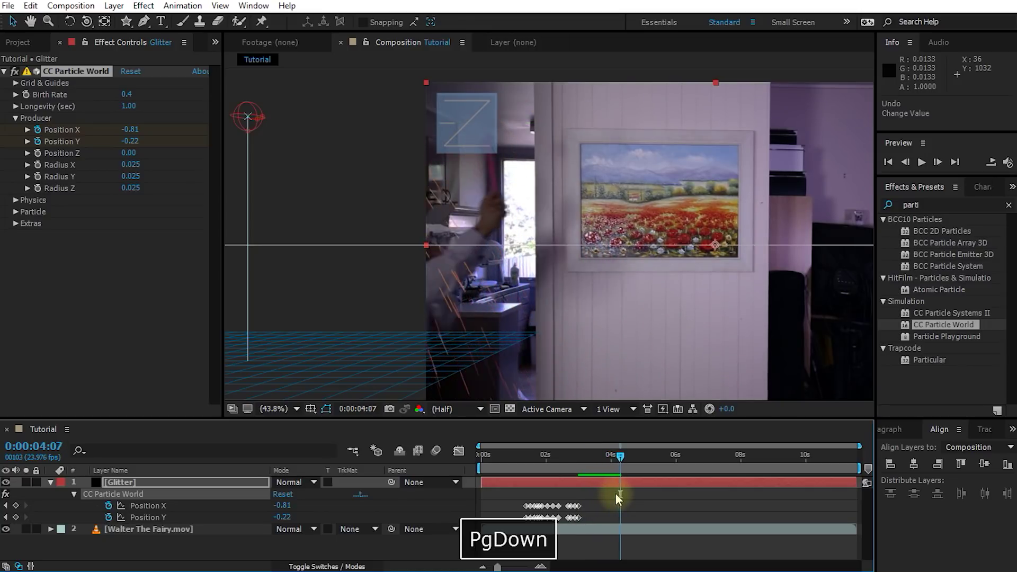
mouse_move(247, 117)
mouse_down()
mouse_move(526, 147)
mouse_move(440, 144)
mouse_up()
key(Page_Up)
key(Page_Up)
key(Page_Up)
key(Page_Up)
key(Page_Up)
key(Page_Up)
key(Page_Up)
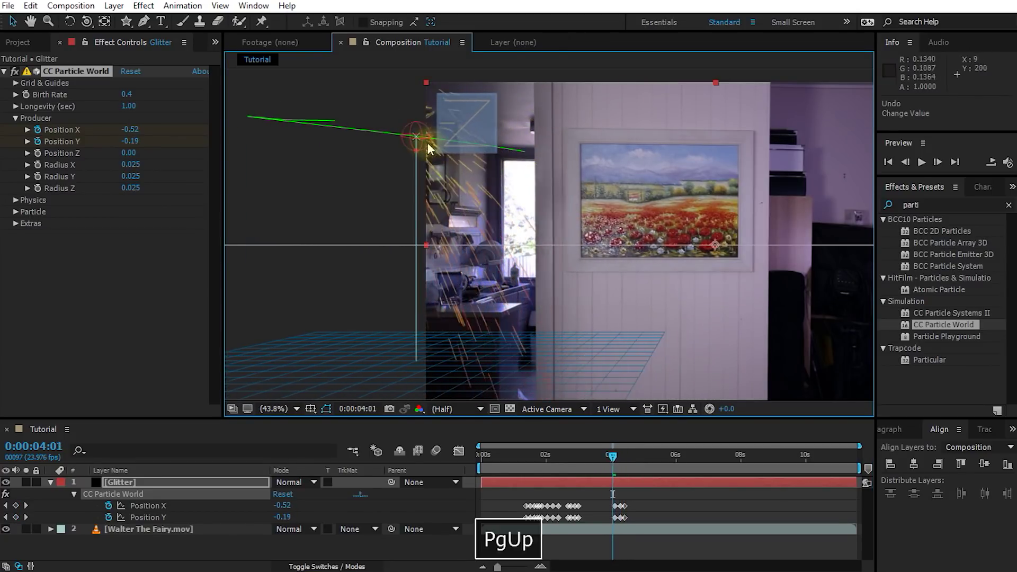
key(Page_Down)
key(Page_Down)
key(Page_Down)
key(Page_Down)
key(Page_Down)
key(Page_Down)
key(Page_Down)
key(Page_Down)
key(Page_Down)
key(Page_Down)
drag(587, 306, 414, 314)
mouse_move(367, 167)
mouse_down()
mouse_move(435, 147)
mouse_move(438, 155)
mouse_move(400, 166)
mouse_move(371, 163)
mouse_move(430, 163)
mouse_move(472, 144)
mouse_move(523, 159)
mouse_move(492, 149)
mouse_move(626, 157)
mouse_move(618, 150)
mouse_move(662, 175)
mouse_move(709, 172)
mouse_move(756, 186)
mouse_move(781, 165)
mouse_move(786, 188)
mouse_move(809, 211)
mouse_up()
Keep placing the emitter on the wand tip, undoing an accidental move of the whole Glitter layer
key(Page_Up)
key(Page_Down)
key(Page_Down)
key(Page_Down)
key(Page_Down)
key(Page_Down)
key(Page_Down)
key(Page_Down)
key(Page_Down)
key(Page_Down)
key(Page_Down)
key(Page_Down)
key(Page_Down)
key(Page_Down)
key(Page_Down)
key(Page_Down)
key(Page_Down)
key(Page_Down)
key(Page_Down)
key(Page_Down)
key(Page_Down)
key(Page_Down)
key(Page_Down)
key(Page_Down)
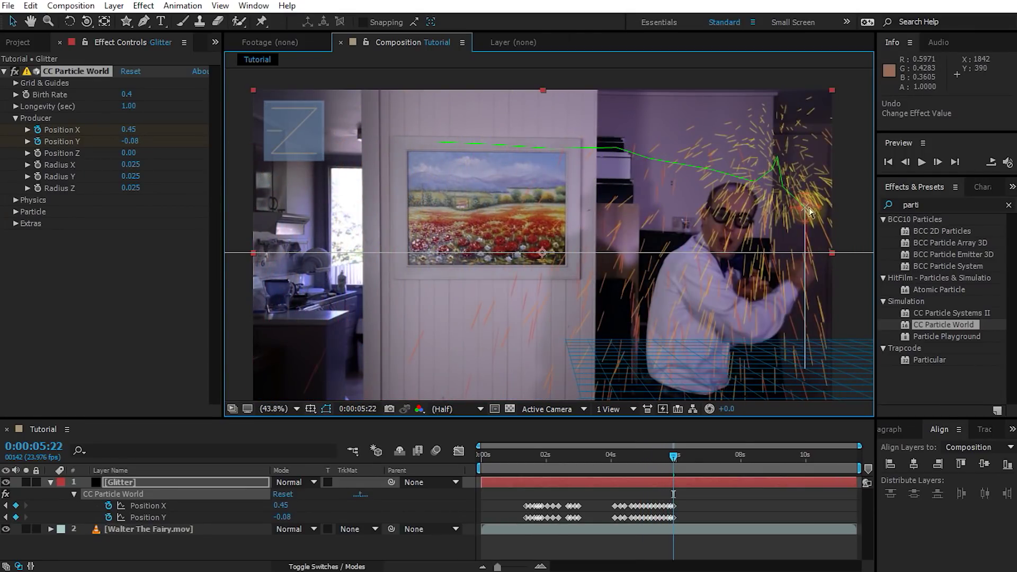
key(Page_Down)
key(Page_Down)
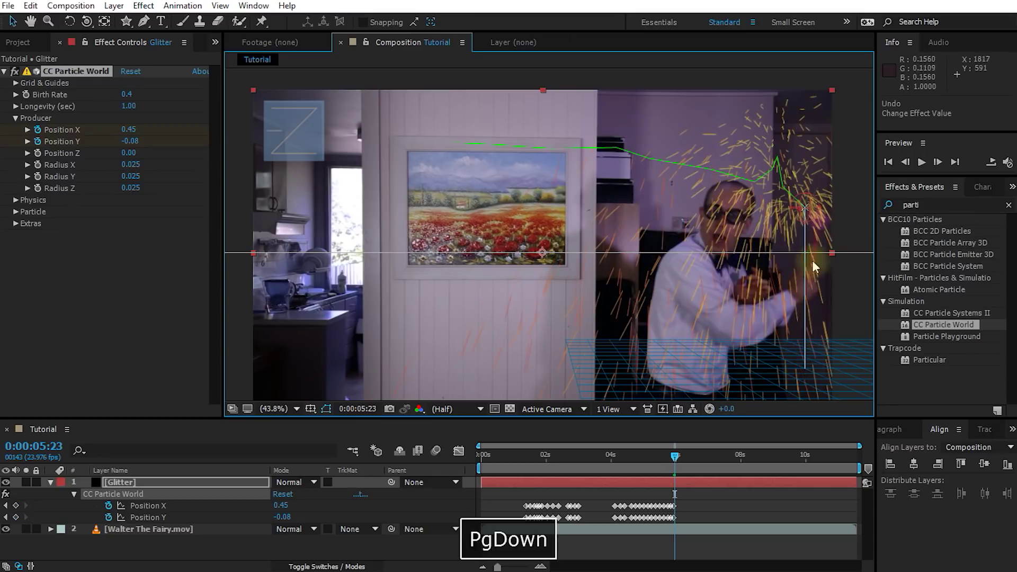
mouse_move(805, 207)
mouse_down()
mouse_move(830, 258)
mouse_move(749, 218)
mouse_move(680, 204)
mouse_move(603, 215)
mouse_move(624, 238)
mouse_up()
key(Page_Down)
key(Page_Down)
key(Page_Down)
key(Page_Down)
key(Page_Down)
key(Page_Down)
key(Page_Down)
key(Page_Down)
key(Page_Down)
key(Page_Down)
key(Page_Down)
key(Page_Down)
key(Page_Down)
key(Page_Down)
key(Page_Down)
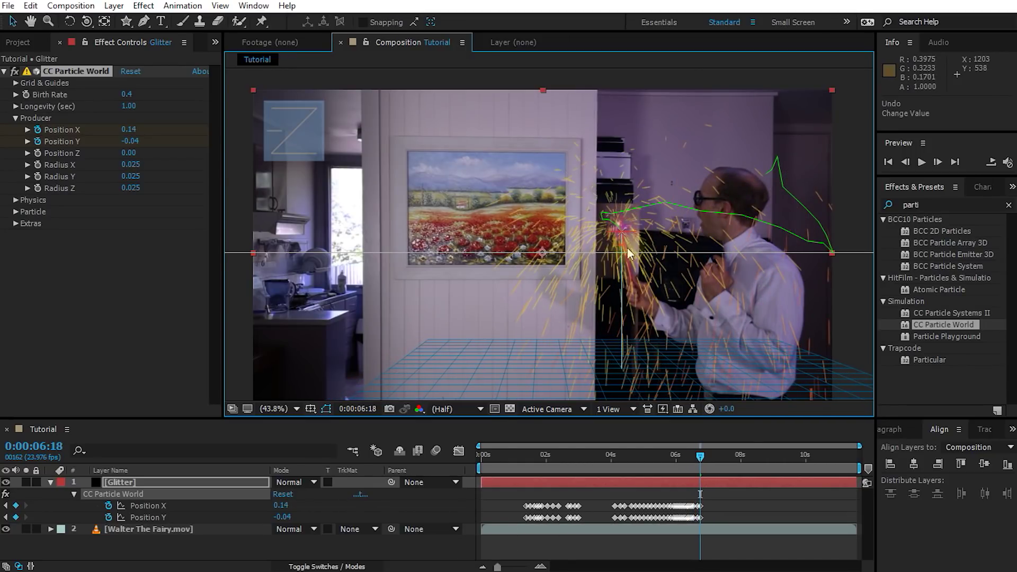
drag(430, 167, 663, 235)
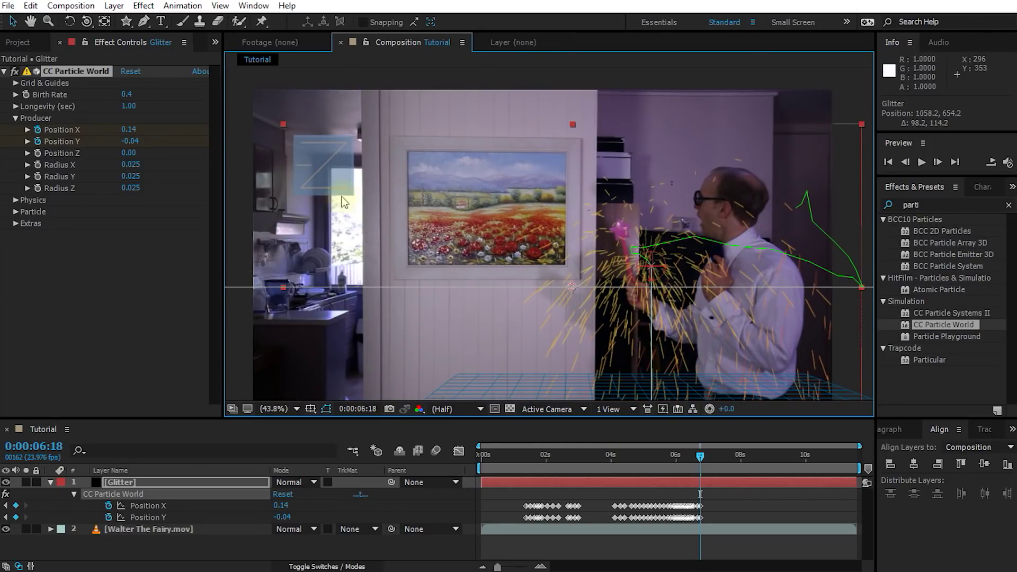
key(ctrl+z)
click(625, 237)
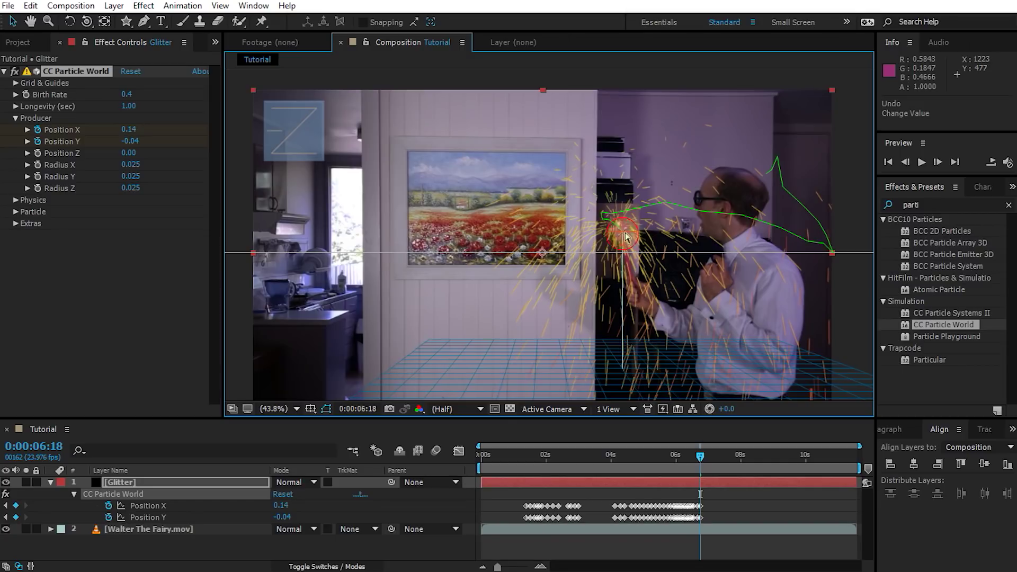
Continue keyframing the emitter as the wand sweeps left and downward
key(Page_Down)
key(Page_Down)
key(Page_Down)
key(Page_Down)
key(Page_Down)
key(Page_Down)
key(Page_Down)
key(Page_Down)
key(Page_Down)
key(Page_Down)
key(Page_Down)
key(Page_Down)
key(Page_Down)
key(Page_Down)
key(Page_Down)
key(Page_Down)
key(Page_Down)
key(Page_Down)
key(Page_Down)
key(Page_Down)
mouse_move(614, 295)
mouse_down()
mouse_move(611, 230)
mouse_move(667, 262)
mouse_move(640, 241)
mouse_move(648, 253)
mouse_move(668, 187)
mouse_move(723, 155)
mouse_move(759, 158)
mouse_move(695, 155)
mouse_up()
key(Page_Down)
key(Page_Down)
key(Page_Down)
key(Page_Down)
key(Page_Down)
key(Page_Down)
key(Page_Down)
key(Page_Down)
key(Page_Down)
key(Page_Down)
key(Page_Down)
key(Page_Down)
key(Page_Down)
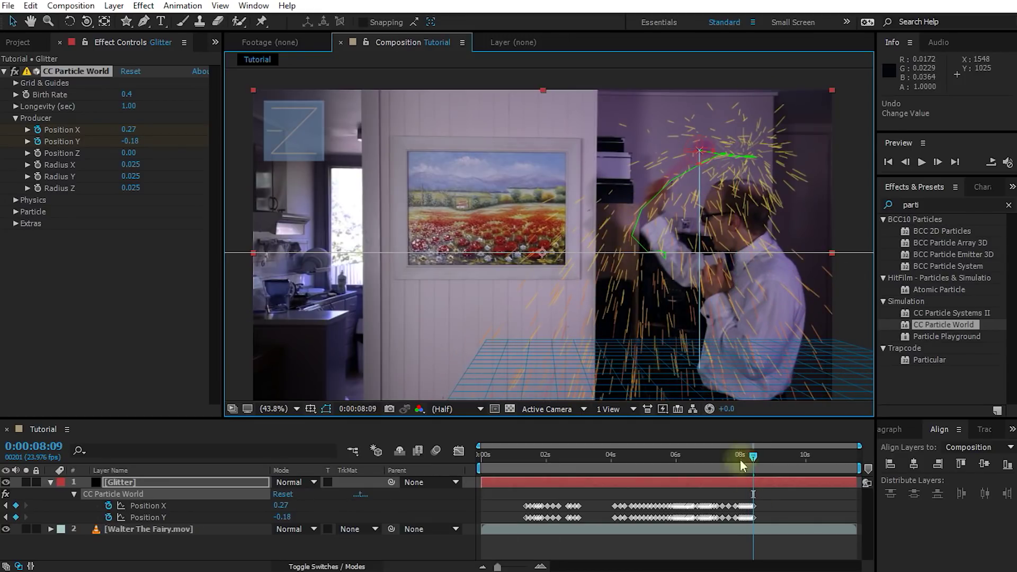
key(Page_Down)
key(Page_Down)
key(Page_Down)
key(Page_Down)
key(Page_Down)
key(Page_Down)
key(Page_Down)
key(Page_Down)
key(Page_Down)
mouse_move(700, 154)
mouse_down()
mouse_move(600, 169)
mouse_move(555, 212)
mouse_move(582, 179)
mouse_move(654, 163)
mouse_move(730, 180)
mouse_move(696, 186)
mouse_move(658, 217)
mouse_move(664, 205)
mouse_move(658, 233)
mouse_move(681, 251)
mouse_move(714, 255)
mouse_move(746, 218)
mouse_move(783, 209)
mouse_move(826, 220)
mouse_move(604, 213)
mouse_move(756, 192)
mouse_up()
key(Page_Down)
key(Page_Down)
key(Page_Down)
key(Page_Down)
key(Page_Down)
key(Page_Down)
key(Page_Down)
key(Page_Down)
key(Page_Down)
key(Page_Down)
key(Page_Down)
key(Page_Down)
key(Page_Down)
key(Page_Down)
key(Page_Down)
key(Page_Down)
key(Page_Down)
key(Page_Down)
key(Page_Down)
key(Page_Down)
key(Page_Down)
key(Page_Down)
key(Page_Down)
key(Page_Down)
key(Page_Down)
key(Page_Down)
key(Page_Down)
key(Page_Down)
key(Page_Down)
key(Page_Down)
key(Page_Down)
key(Page_Down)
key(Page_Down)
key(Page_Down)
key(Page_Down)
key(Page_Down)
key(Page_Down)
key(Page_Down)
key(Page_Down)
key(Page_Down)
key(Page_Down)
key(Page_Down)
key(Page_Down)
key(Page_Down)
key(Page_Down)
key(Page_Down)
key(Page_Down)
Fit the comp in the viewer, jump to the first keyframe, and fix emitter positions back to the clip start
click(769, 193)
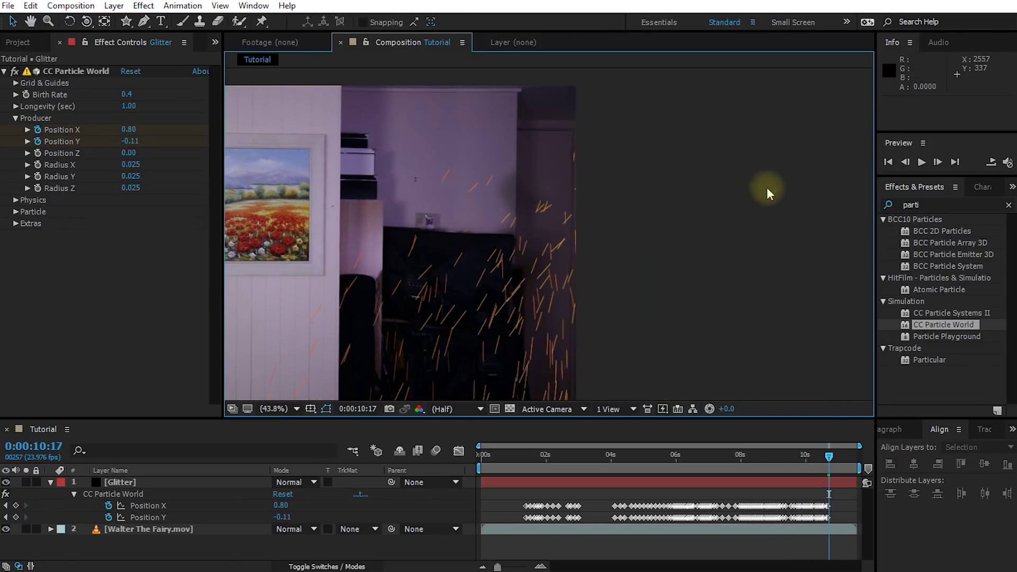
click(286, 409)
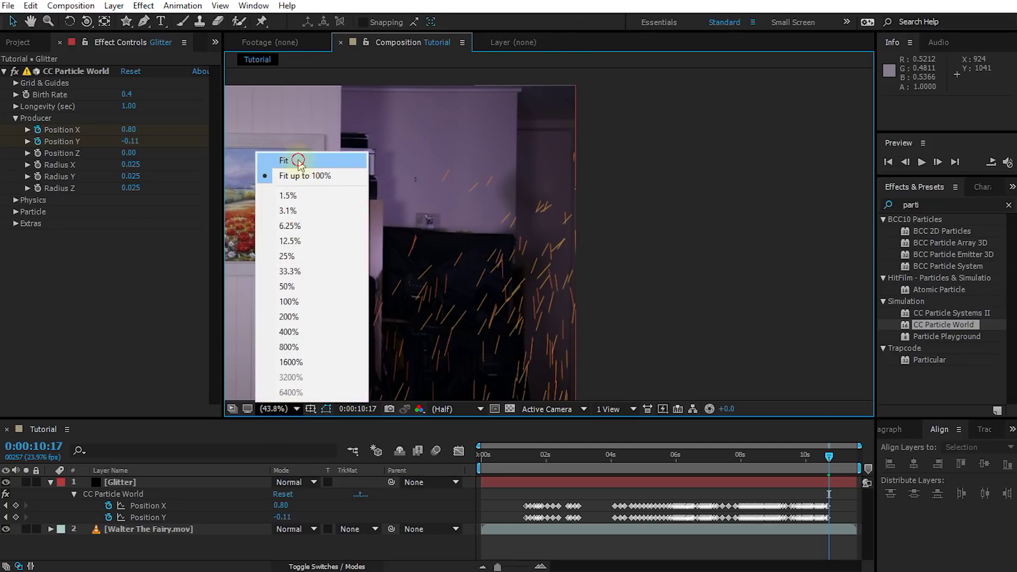
click(290, 159)
click(829, 459)
drag(830, 461, 516, 493)
key(k)
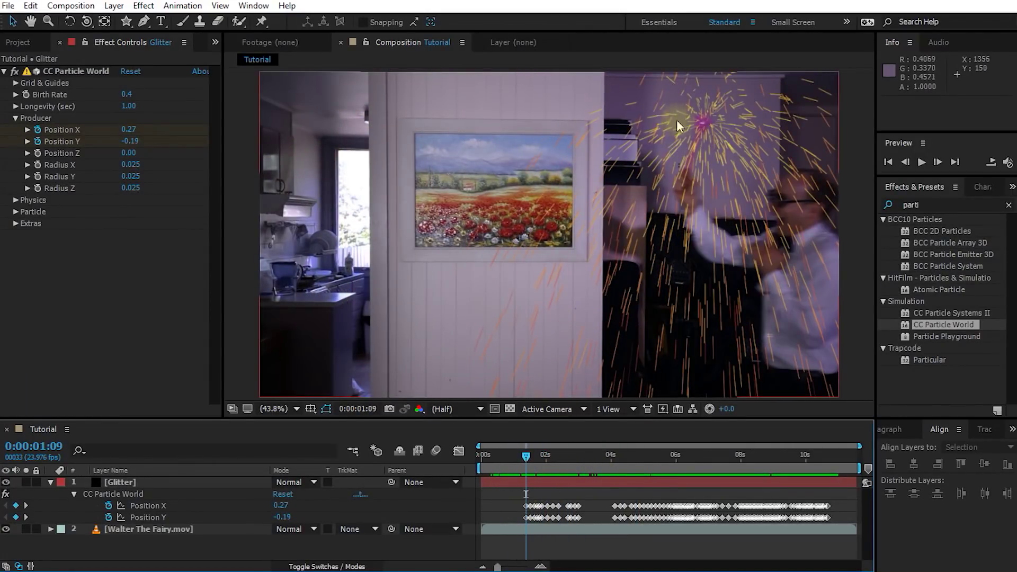
click(77, 71)
key(Page_Up)
key(Page_Up)
key(Page_Up)
key(Page_Up)
key(Page_Up)
key(Page_Up)
key(Page_Up)
key(Page_Up)
key(Page_Up)
key(Page_Up)
key(Page_Up)
key(Page_Up)
key(Page_Up)
mouse_move(702, 124)
mouse_down()
mouse_move(840, 135)
mouse_move(572, 139)
mouse_move(620, 127)
mouse_move(762, 128)
mouse_up()
key(Page_Up)
key(Page_Up)
key(Page_Up)
key(Page_Up)
key(Page_Up)
key(Page_Up)
key(Page_Up)
key(Page_Up)
key(Page_Up)
key(Page_Up)
key(Page_Up)
key(Page_Up)
key(Page_Up)
key(Page_Up)
key(Page_Up)
key(Page_Up)
key(Page_Up)
key(Page_Up)
Preview the tracked glitter animation and stop at 1:15 to check the sparks
key(alt+slash)
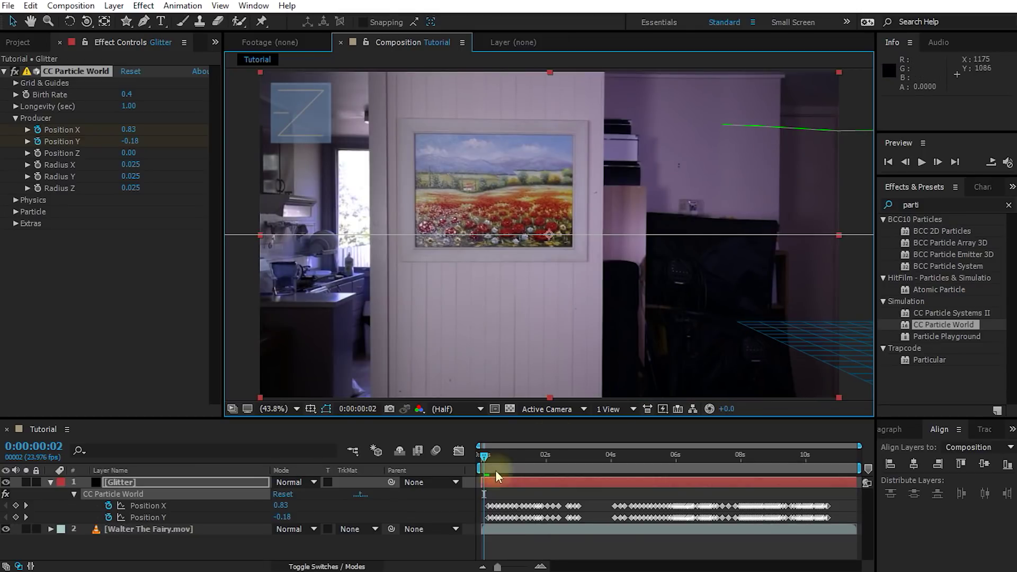
click(626, 544)
key(space)
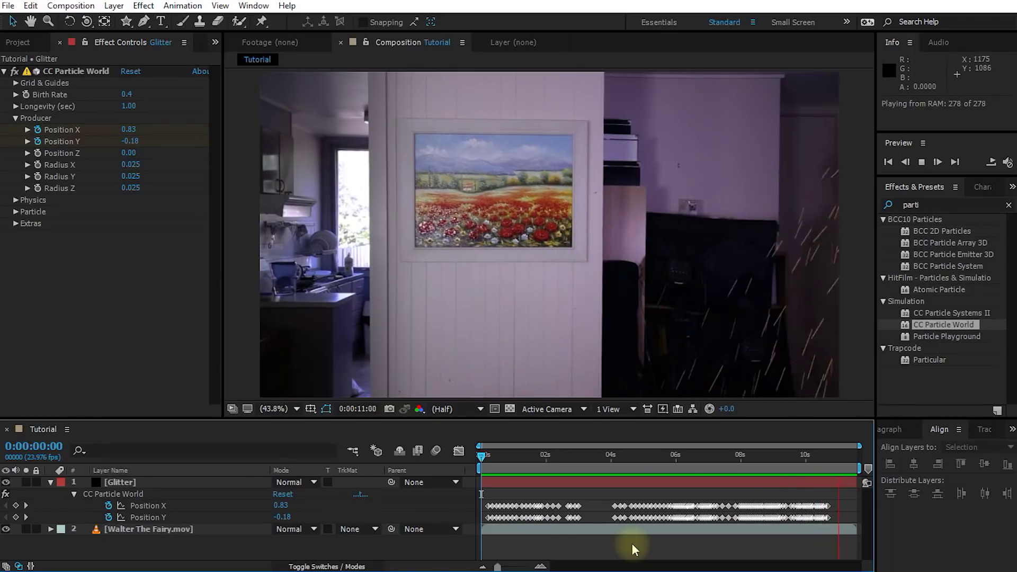
click(482, 469)
drag(482, 468, 534, 461)
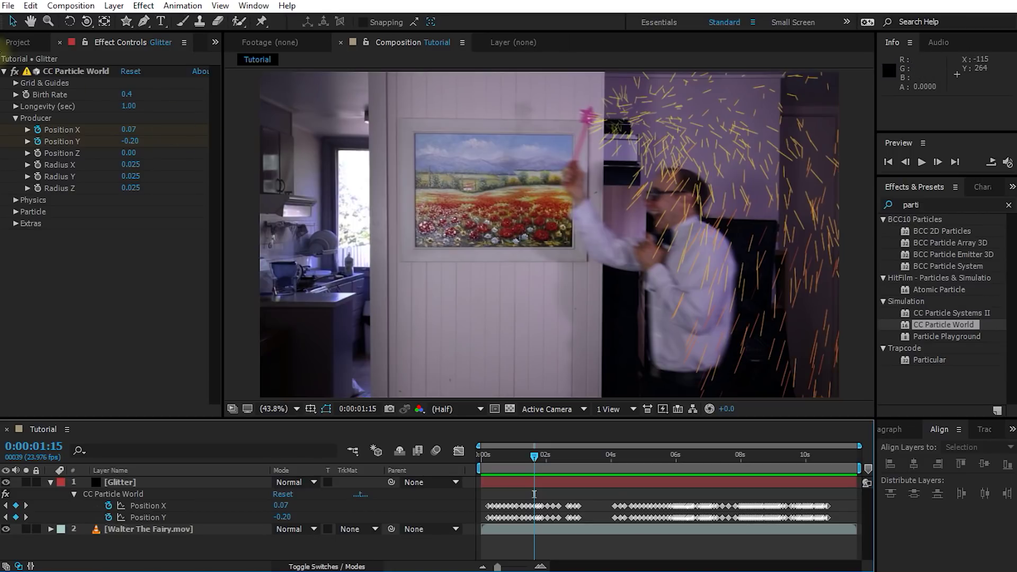
click(17, 43)
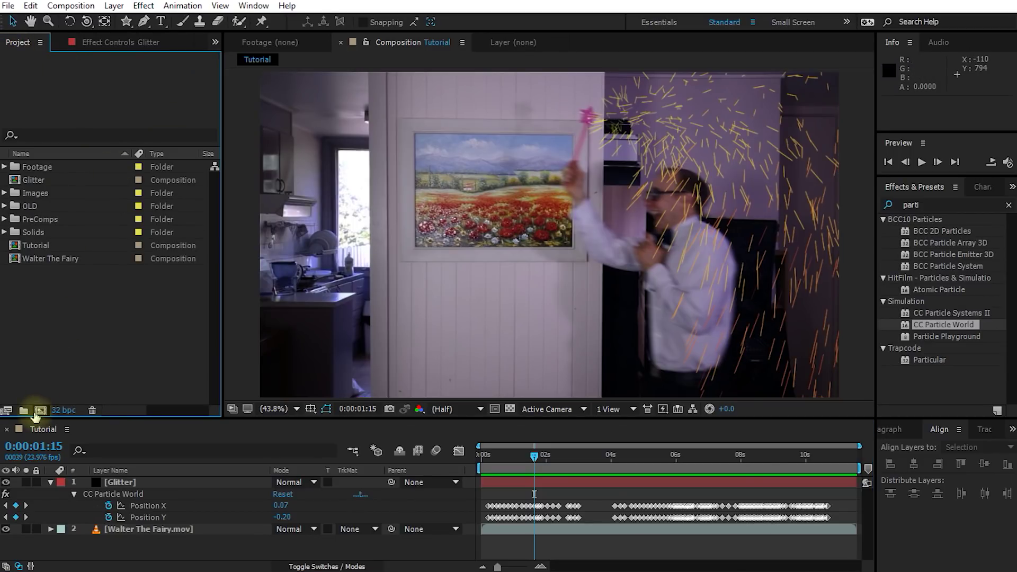
Make a new composition called 'Particle Comp' with width and height of 200 px
click(35, 412)
text(P)
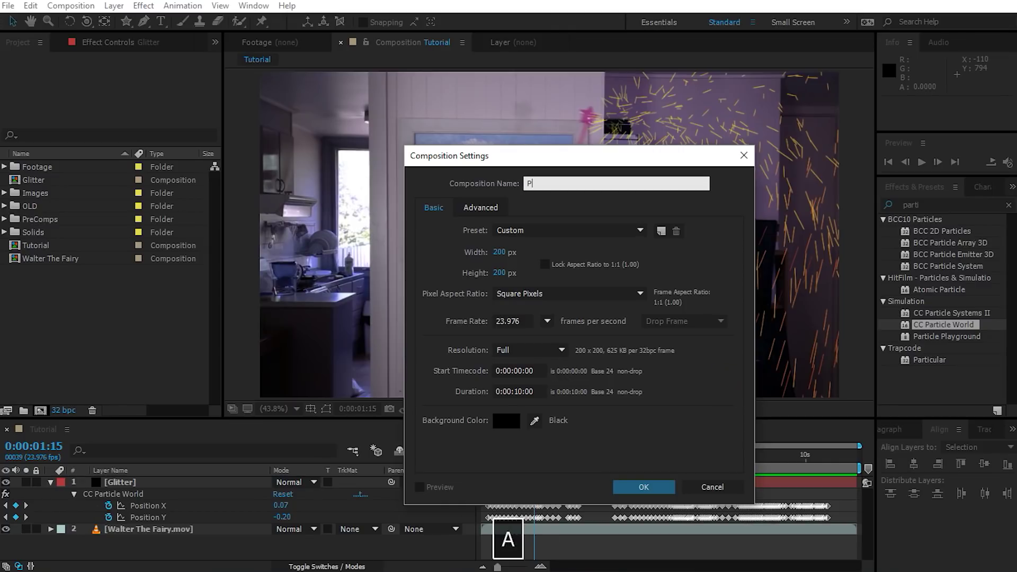
text(article Comp)
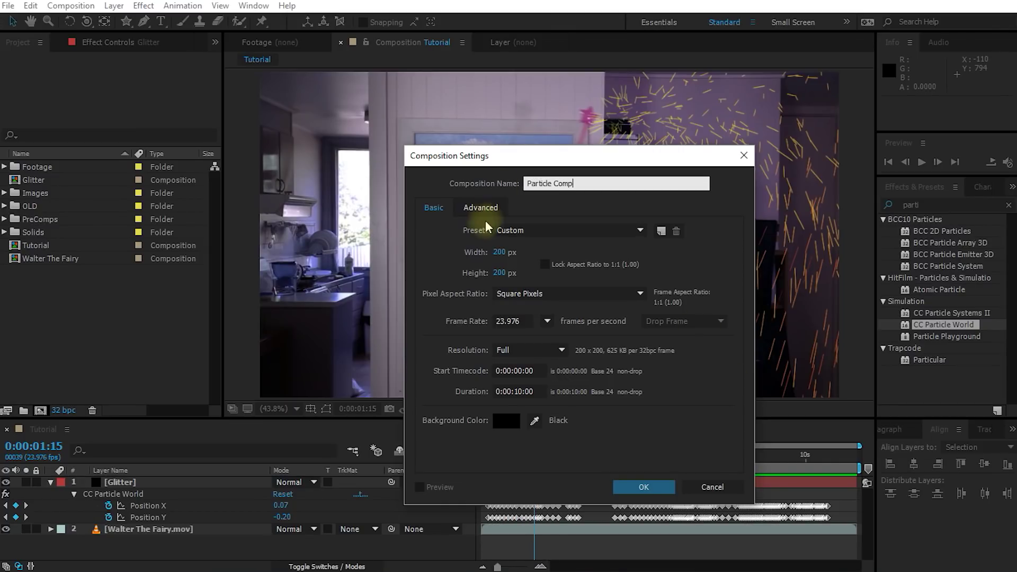
click(498, 254)
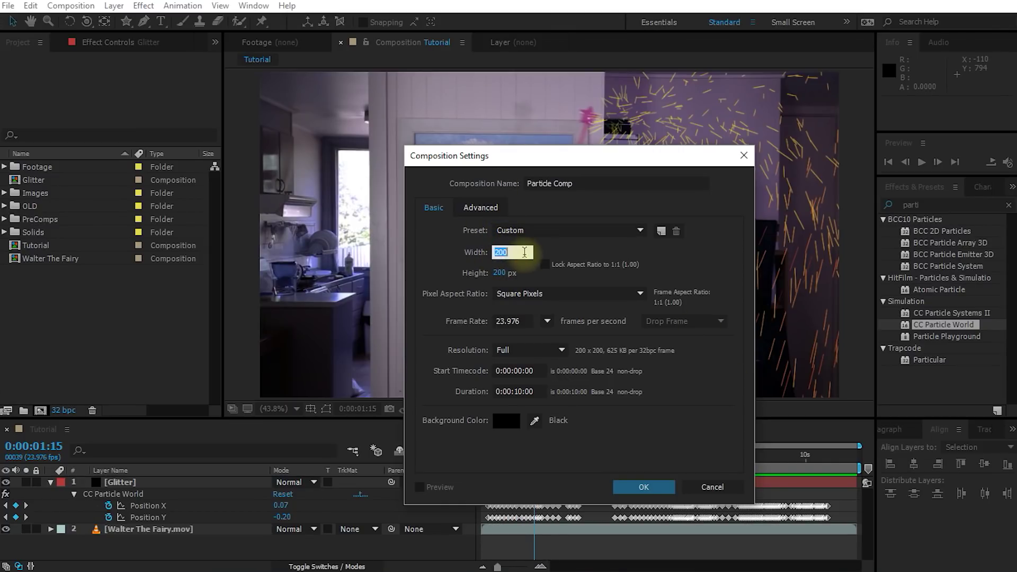
key(Tab)
text(200)
key(Tab)
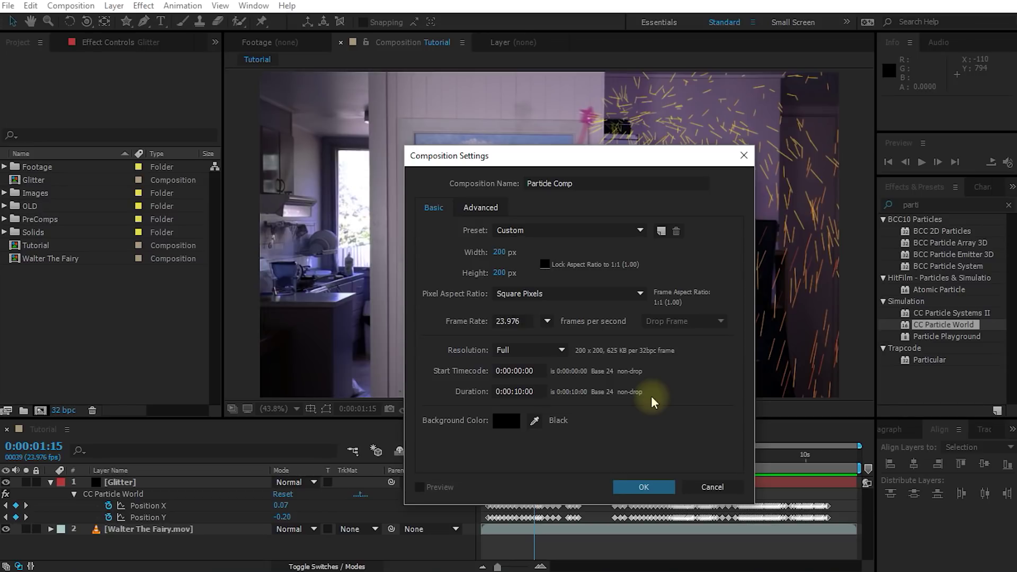
click(649, 490)
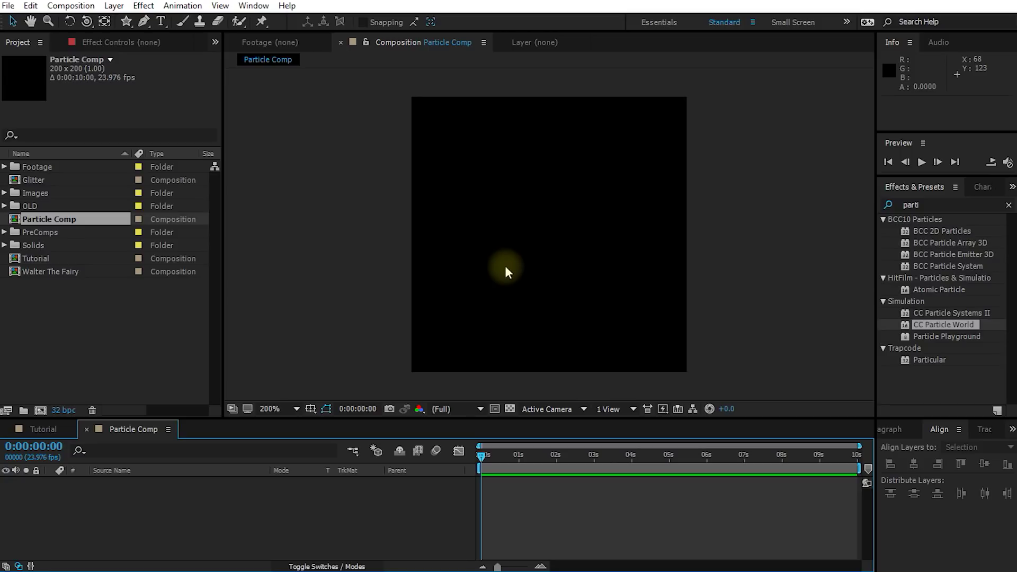
With the Star tool, drag out a four-pointed star in the comp centre, rotated upright
click(126, 23)
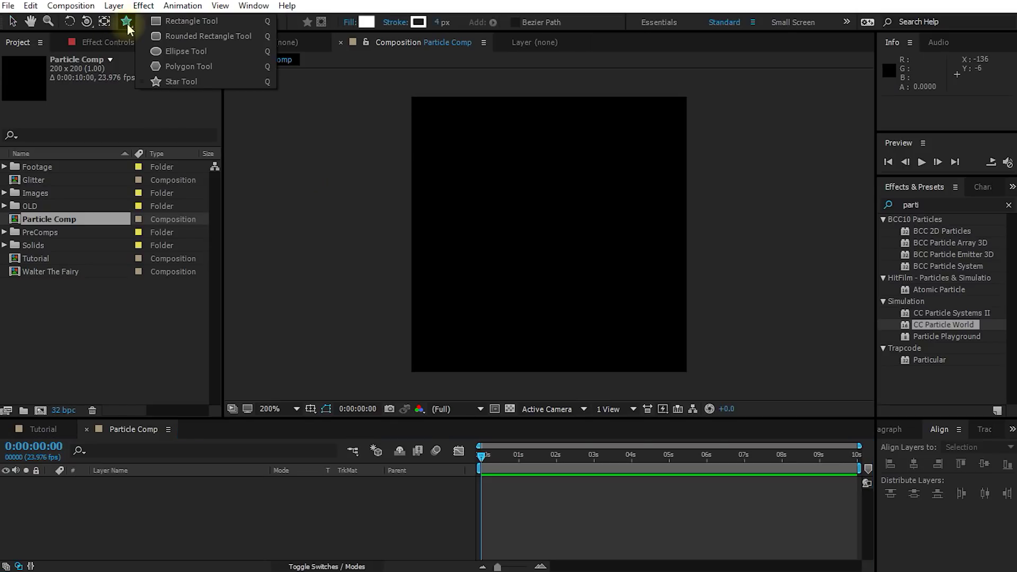
click(192, 21)
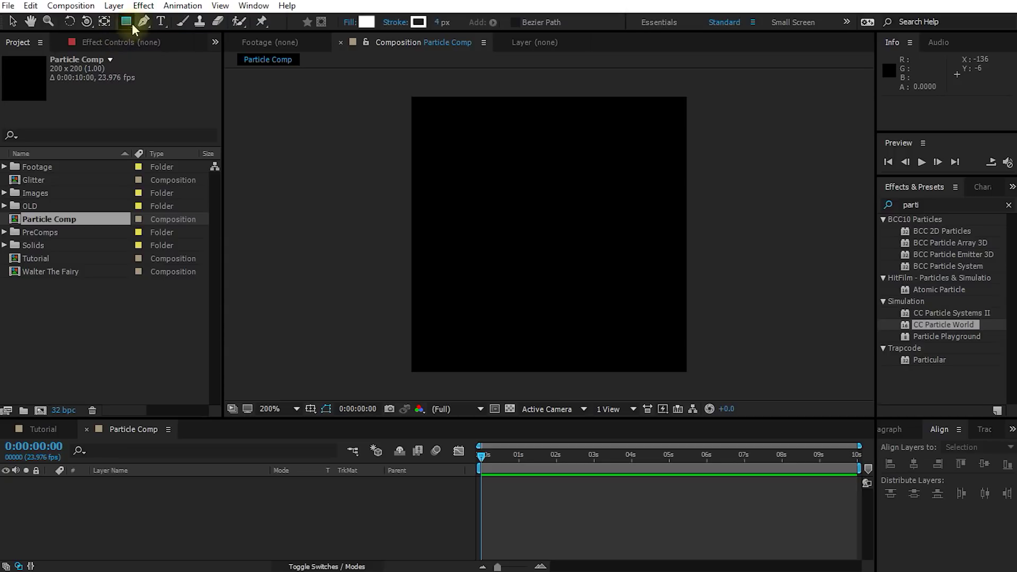
click(130, 24)
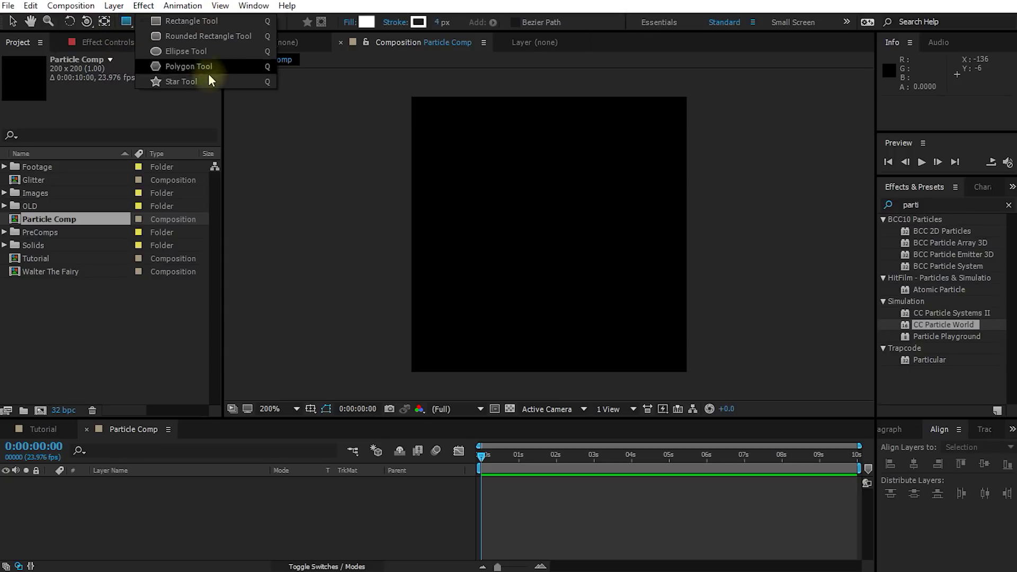
click(220, 81)
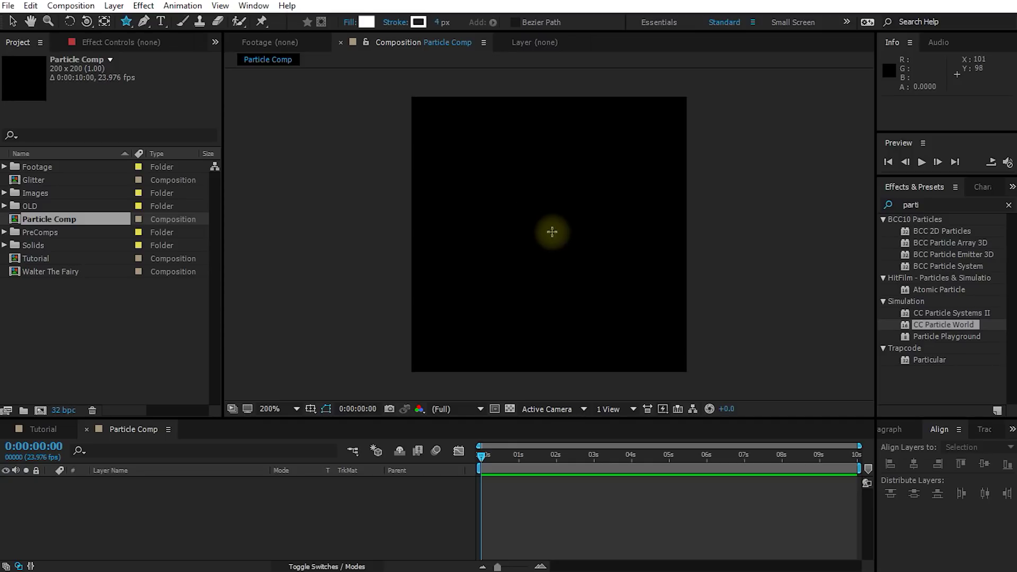
mouse_move(552, 231)
mouse_down()
mouse_move(520, 254)
mouse_move(570, 304)
mouse_move(565, 332)
mouse_move(504, 345)
mouse_move(551, 336)
mouse_move(554, 227)
mouse_move(503, 233)
mouse_move(609, 283)
mouse_move(586, 317)
mouse_move(548, 326)
mouse_move(568, 316)
mouse_up()
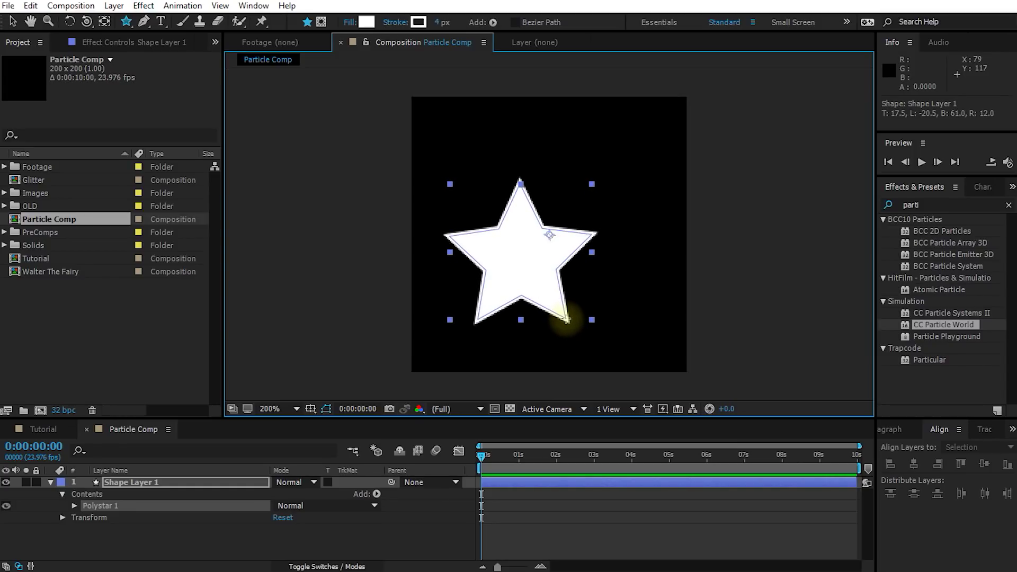
key(Up)
key(Up)
key(Up)
key(Up)
key(Up)
key(Up)
key(Up)
drag(565, 318, 568, 326)
key(Down)
key(Down)
key(Down)
key(Down)
key(Down)
key(Down)
key(Down)
key(Down)
key(Down)
key(Up)
key(Up)
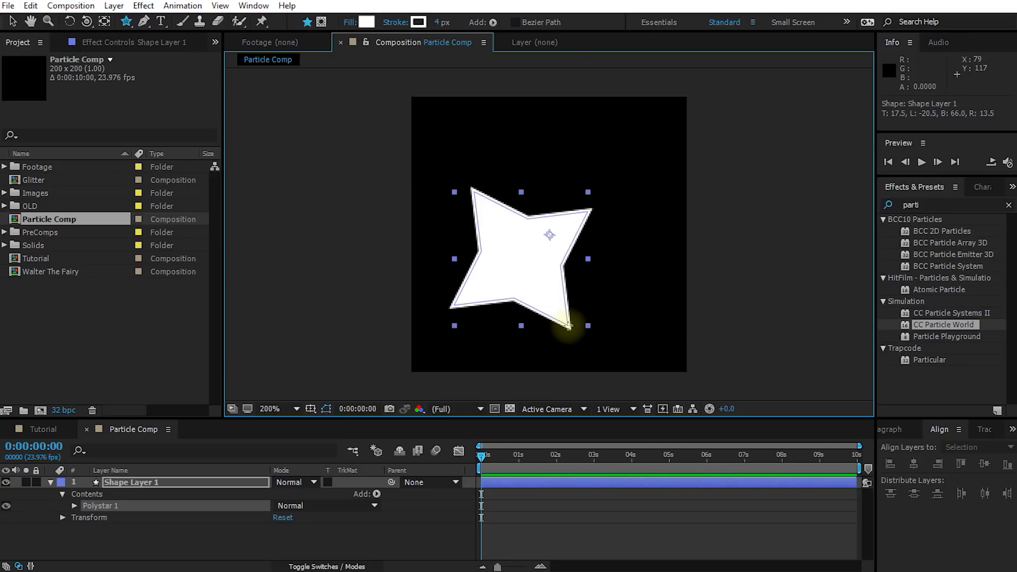
mouse_move(567, 326)
mouse_down()
mouse_move(577, 334)
mouse_move(594, 321)
mouse_move(590, 263)
mouse_move(574, 257)
mouse_move(613, 288)
mouse_move(554, 246)
mouse_move(546, 261)
mouse_move(614, 302)
mouse_move(636, 302)
mouse_move(643, 285)
mouse_move(647, 253)
mouse_move(629, 259)
mouse_up()
Align the star to the composition's vertical and horizontal centre
key(v)
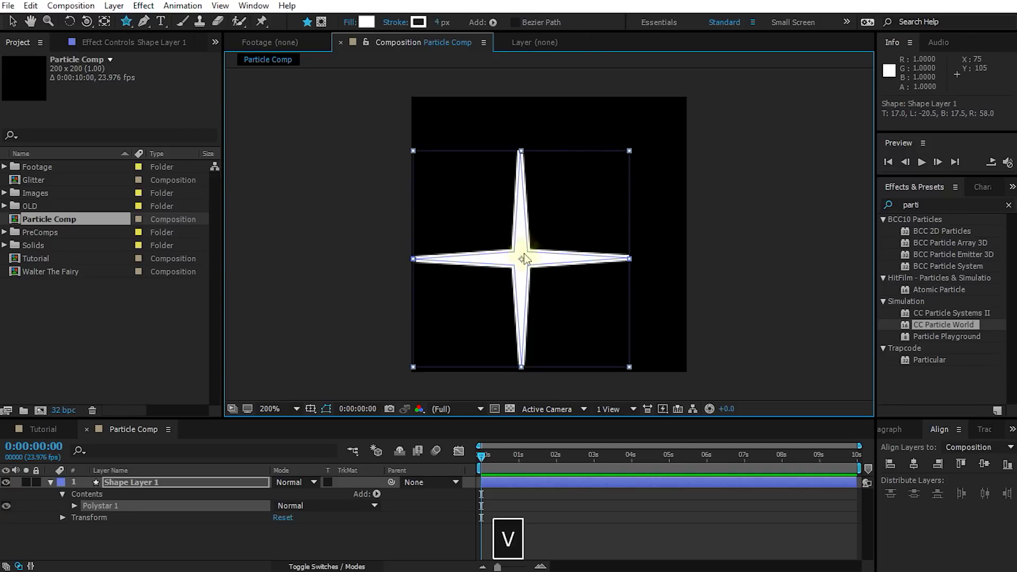
drag(529, 258, 560, 233)
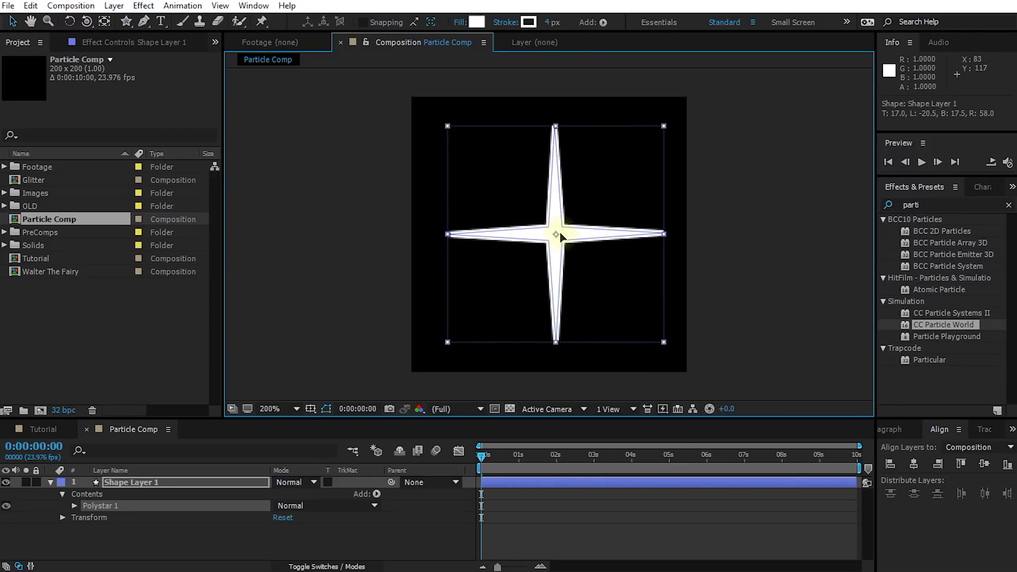
click(938, 427)
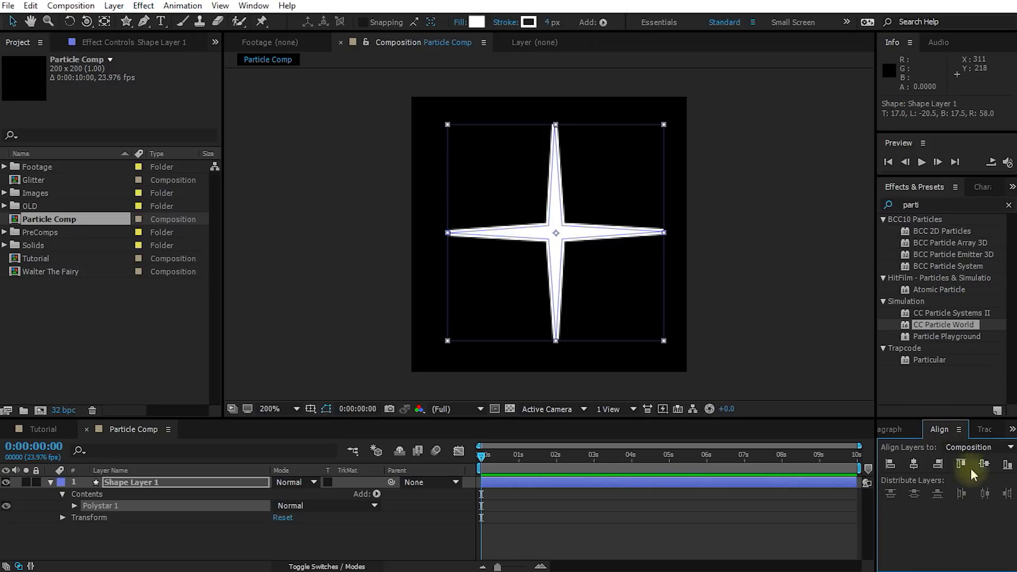
click(983, 464)
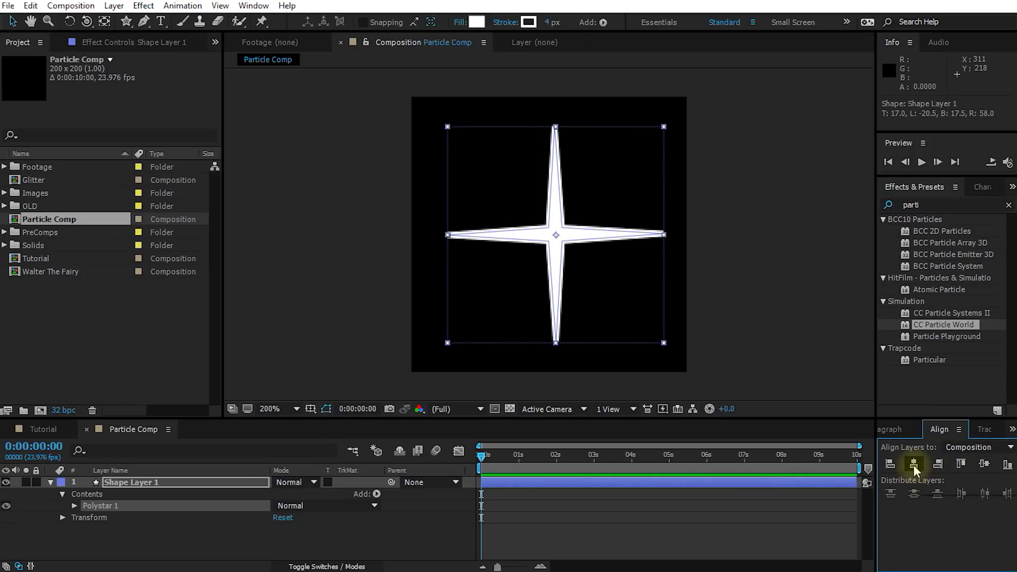
click(913, 464)
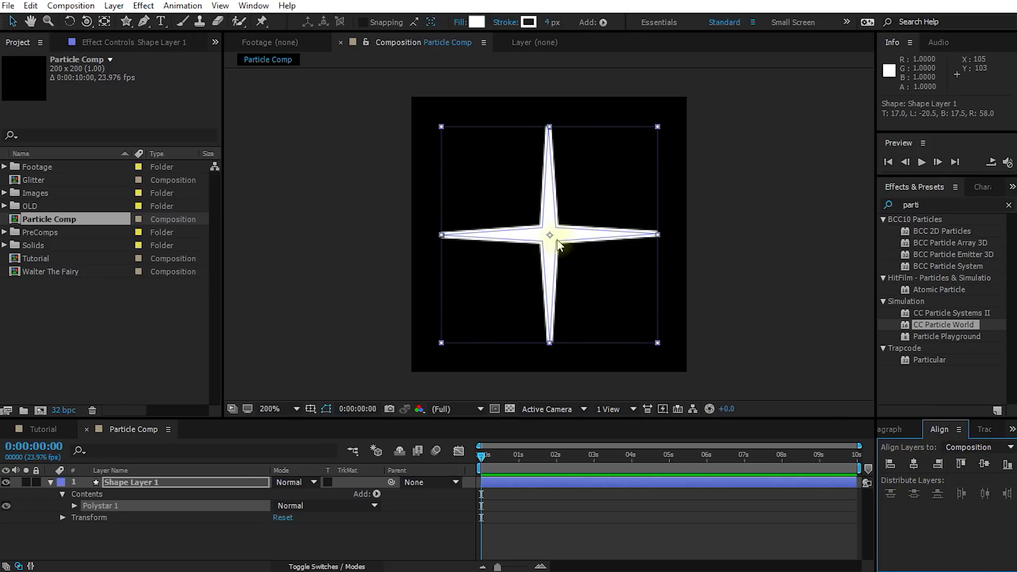
Zoom in to inspect the centred star, briefly try the anchor point tool, then deselect the layer
scroll(548, 244, up, 1)
scroll(561, 242, up, 1)
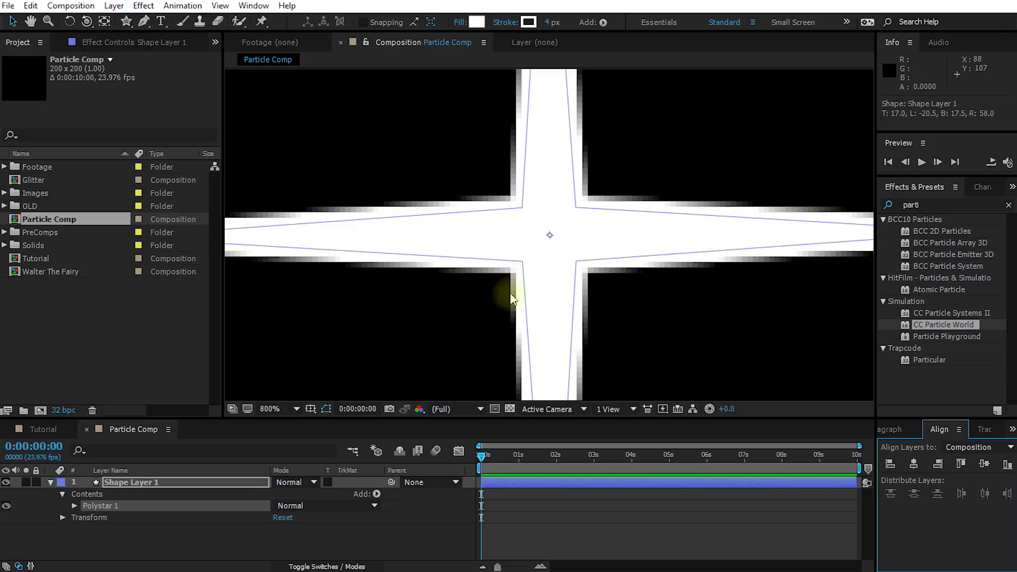
click(551, 240)
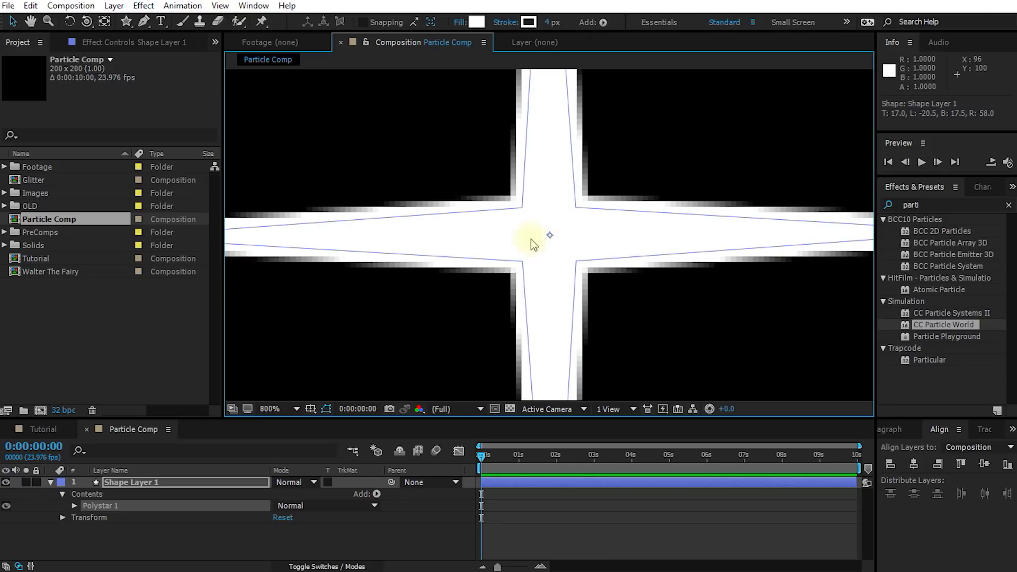
click(105, 22)
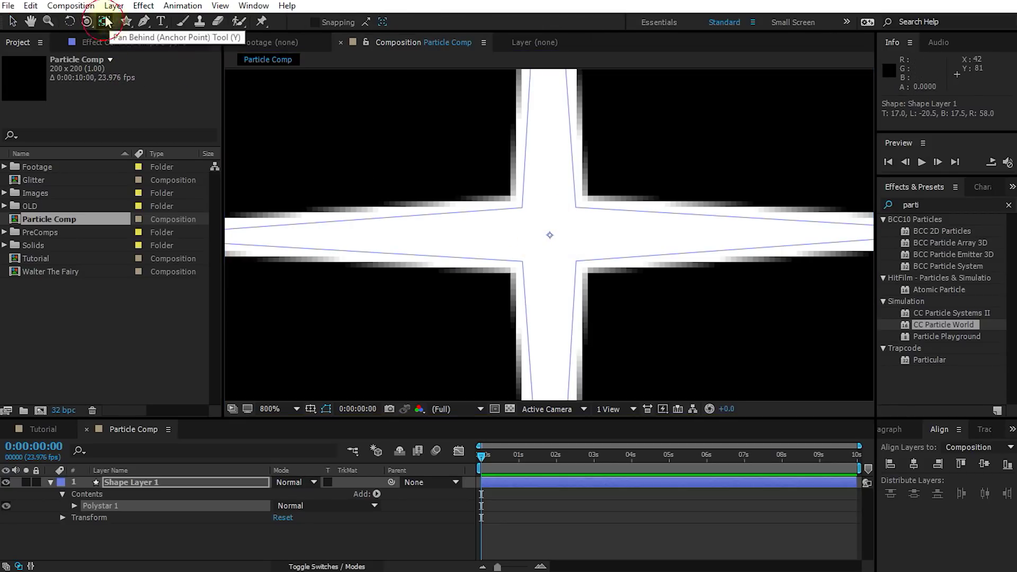
click(550, 239)
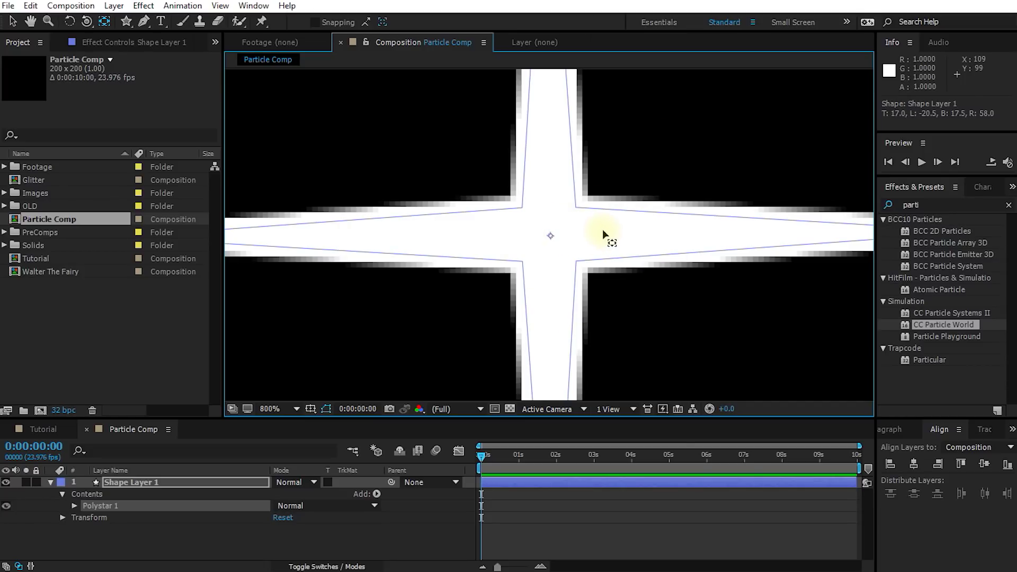
key(v)
scroll(646, 301, down, 2)
click(646, 301)
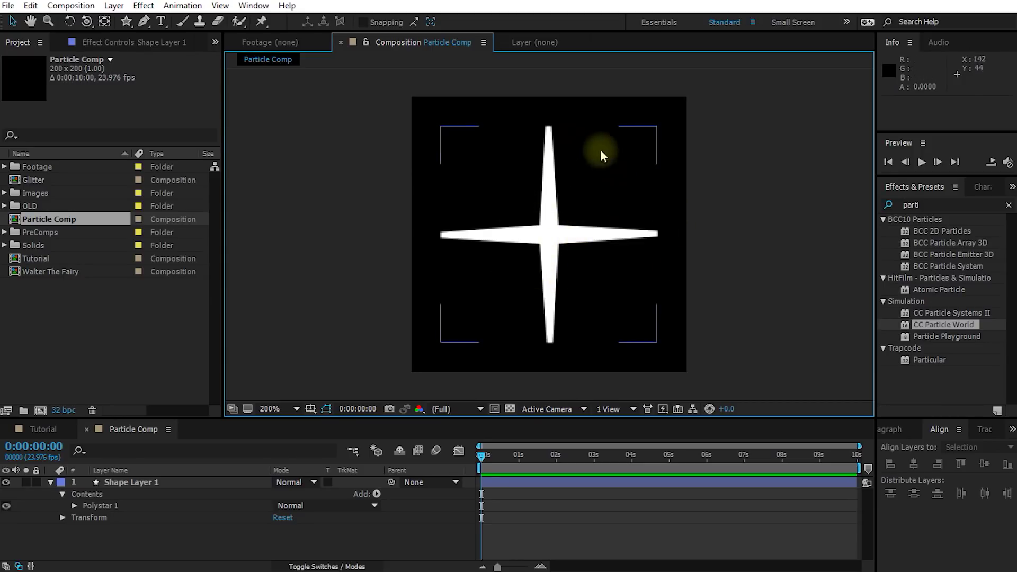
Search for 'gradi' and apply Gradient Ramp to the star shape layer
click(932, 204)
text(gradi)
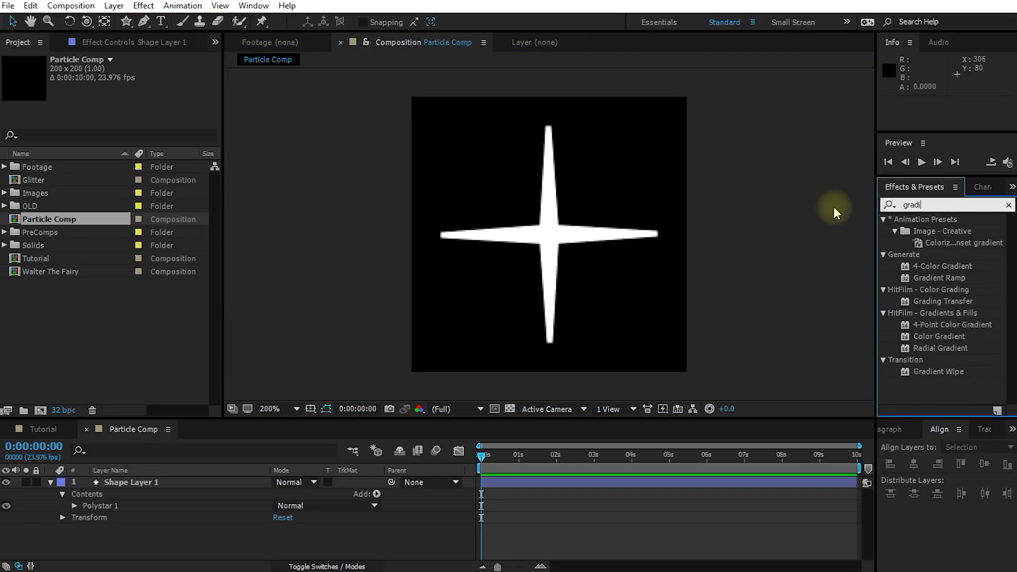
click(939, 278)
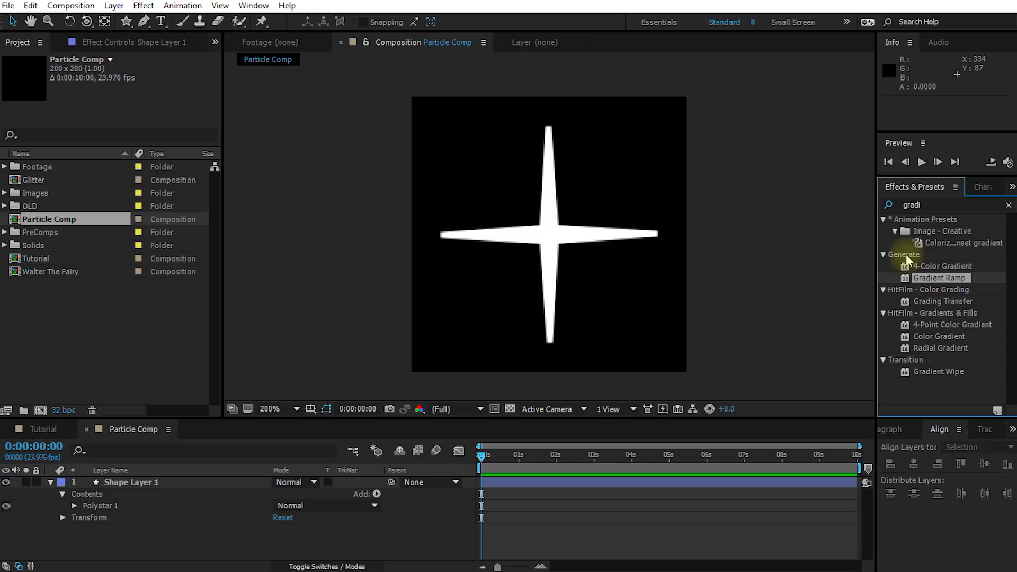
mouse_move(935, 277)
mouse_down()
mouse_move(360, 511)
mouse_move(159, 483)
mouse_up()
Rename the shape layer to 'Star'
click(113, 482)
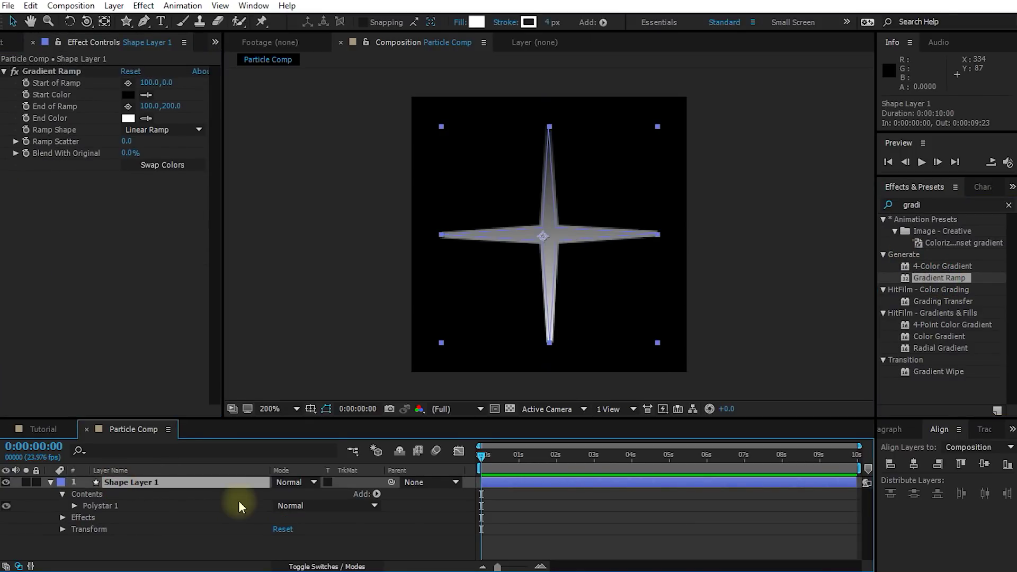
key(Return)
text(Star)
key(Return)
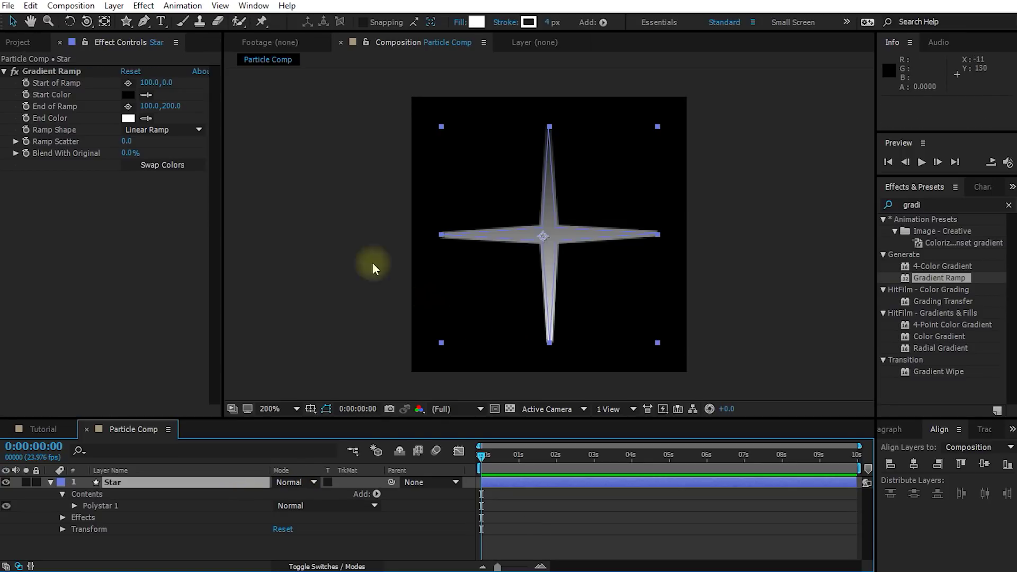
Make the ramp radial, starting at the star centre (100.0, 100.5) and ending near the bottom tip
click(52, 71)
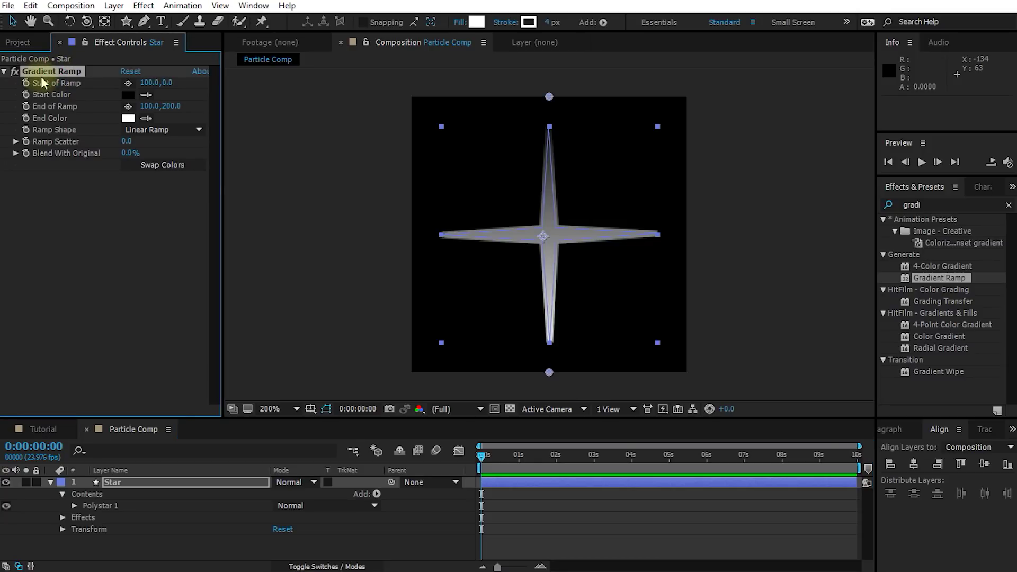
click(140, 132)
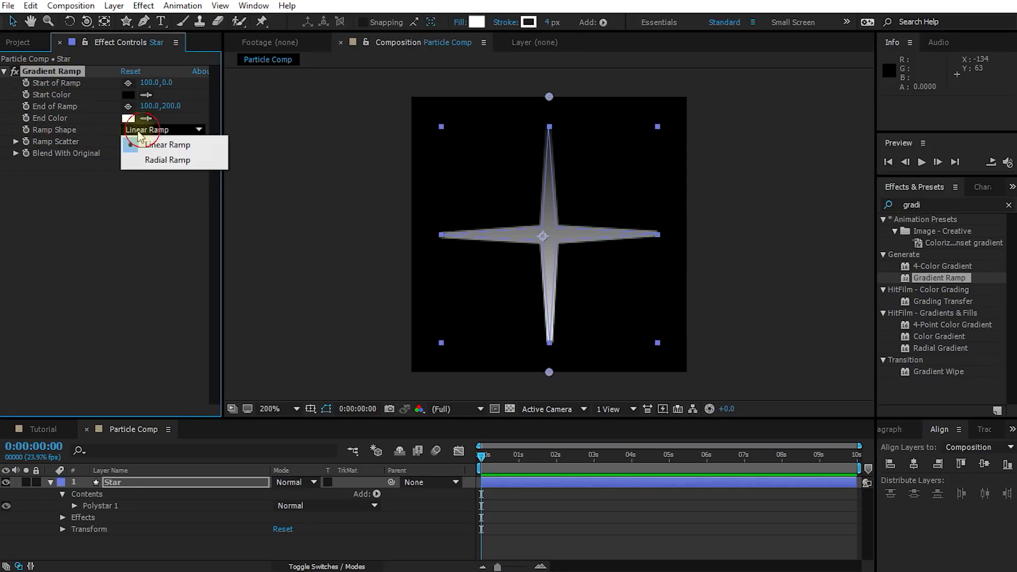
click(161, 159)
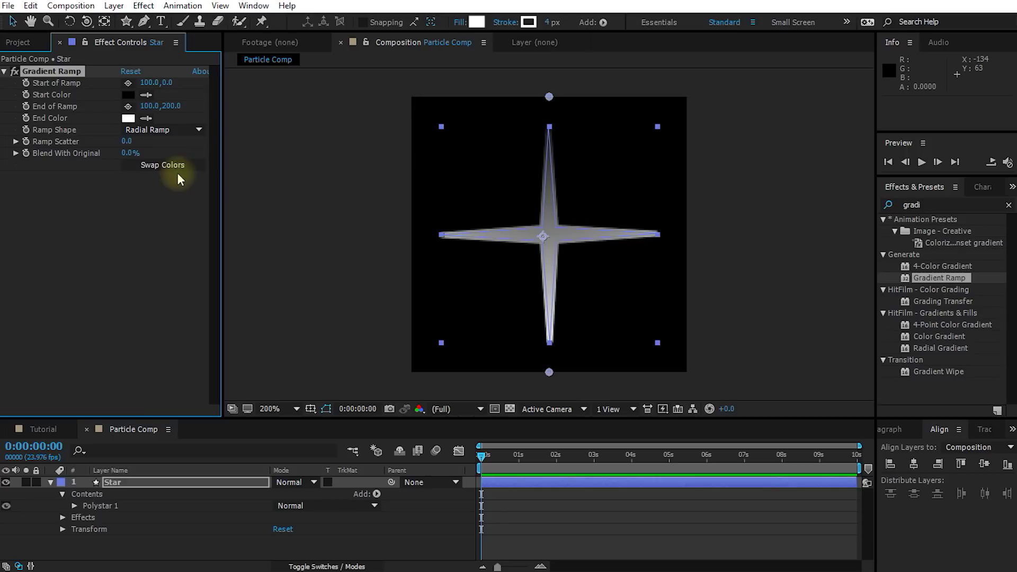
drag(551, 100, 604, 189)
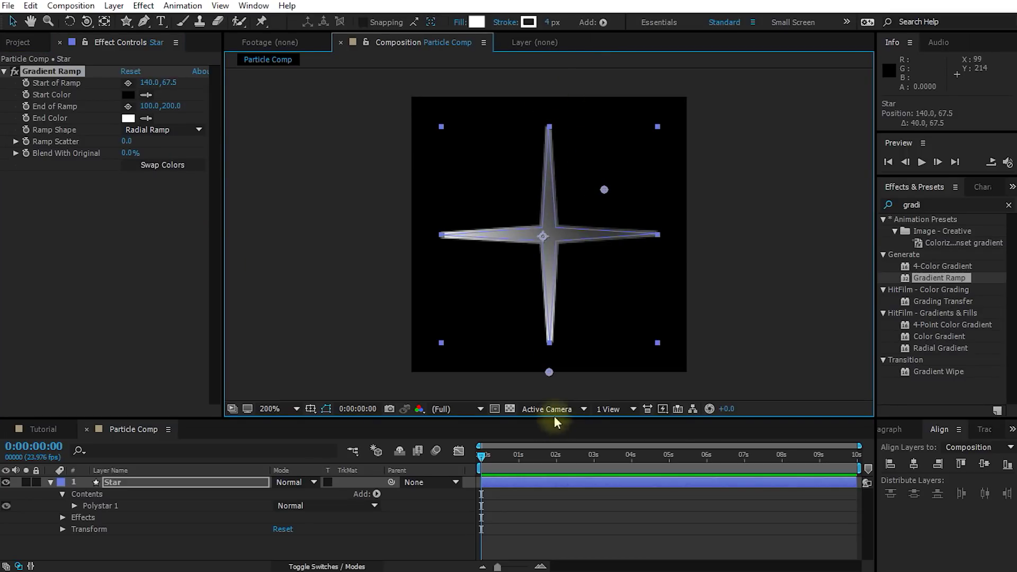
drag(550, 374, 497, 314)
drag(604, 189, 547, 234)
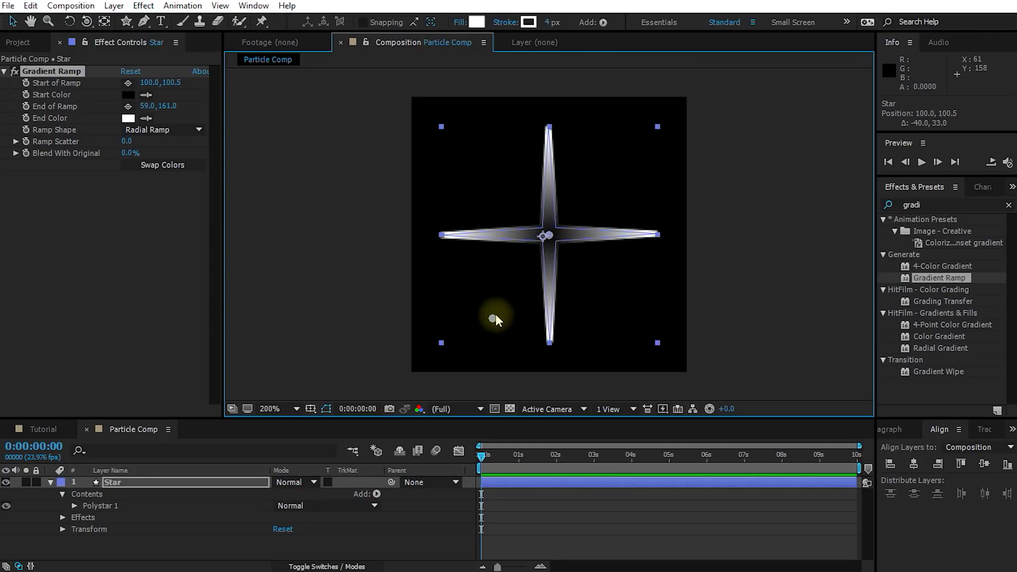
drag(493, 317, 551, 343)
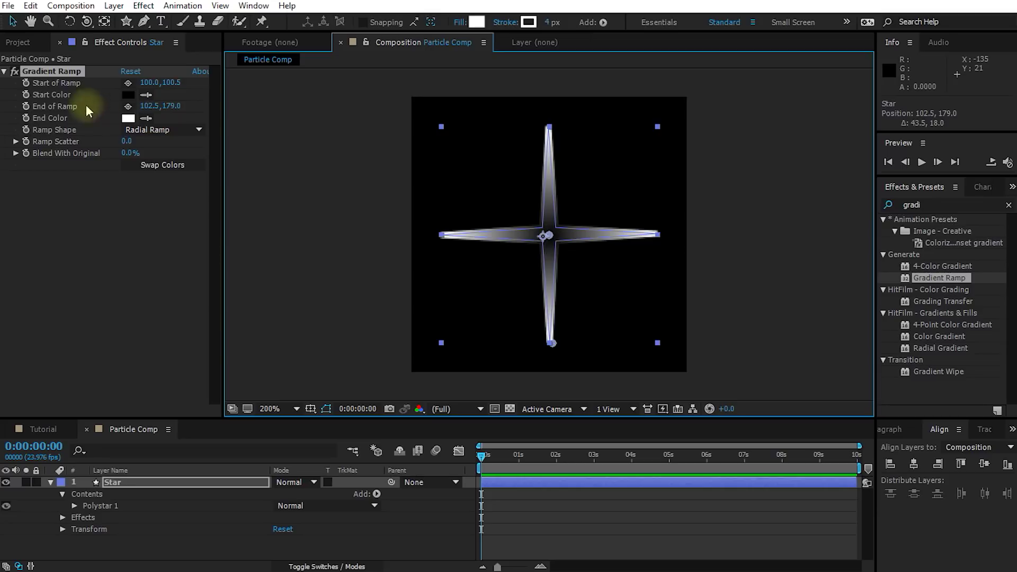
click(128, 95)
Set the Gradient Ramp Start Color to white and End Color to black
click(439, 232)
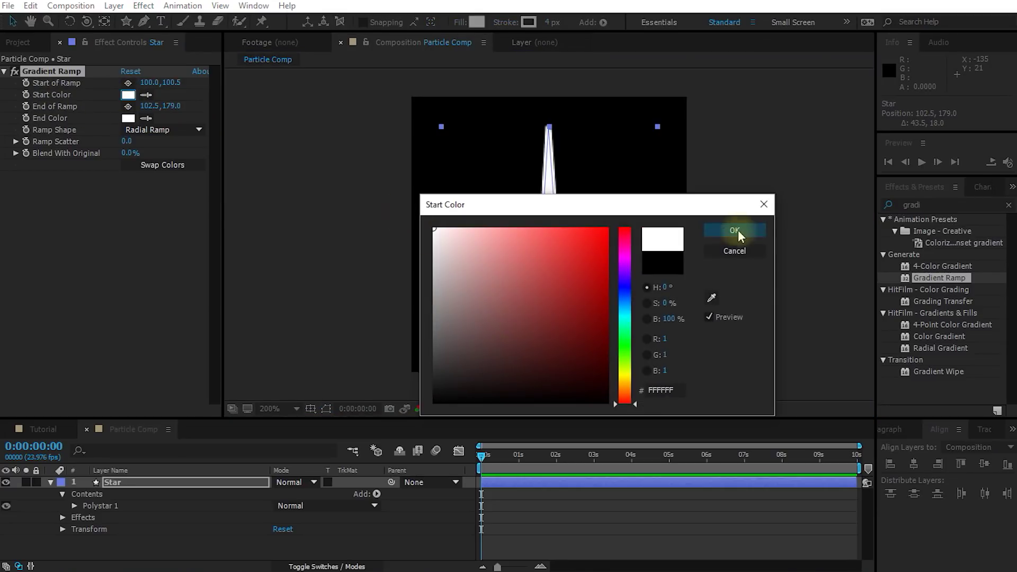
click(744, 232)
click(128, 118)
click(504, 268)
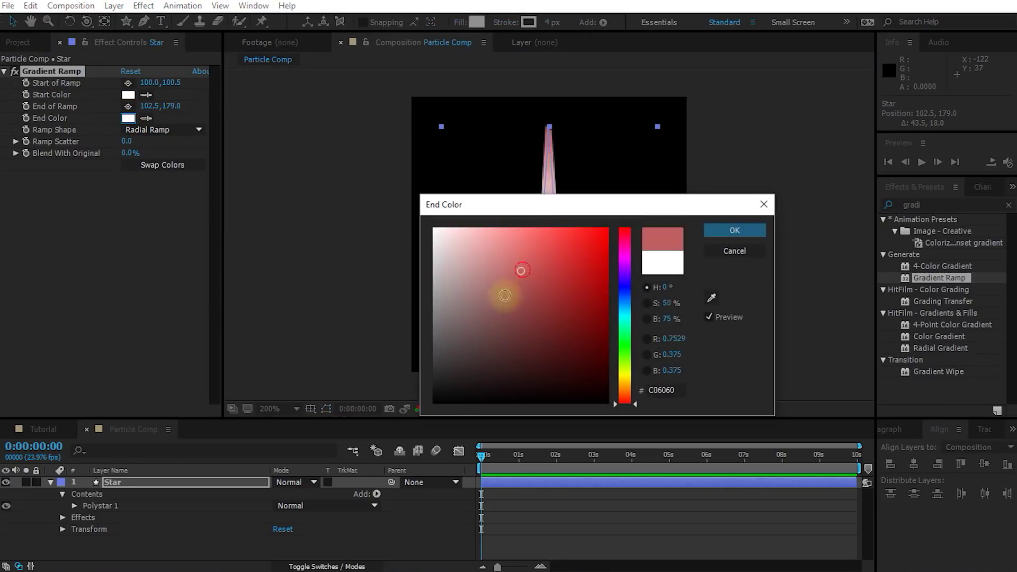
click(434, 402)
click(736, 235)
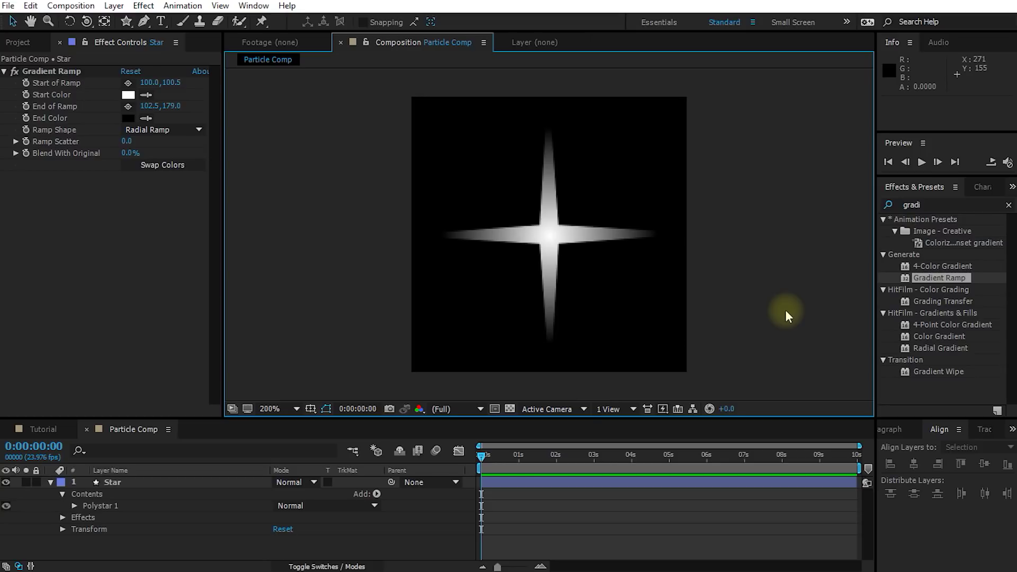
Select the Star layer and scrub its Scale down to 97.0, 97.0%
click(158, 488)
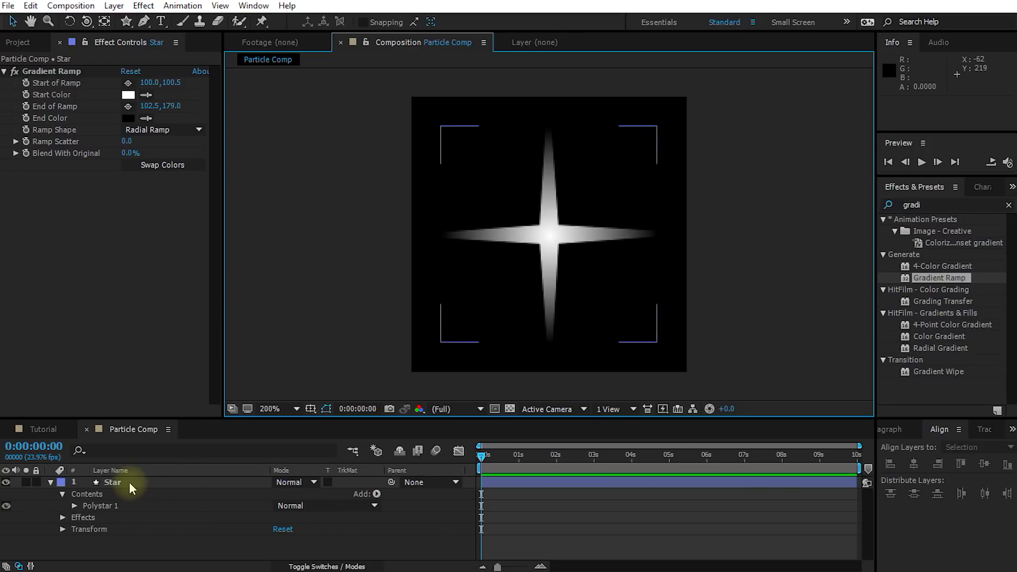
click(132, 485)
key(s)
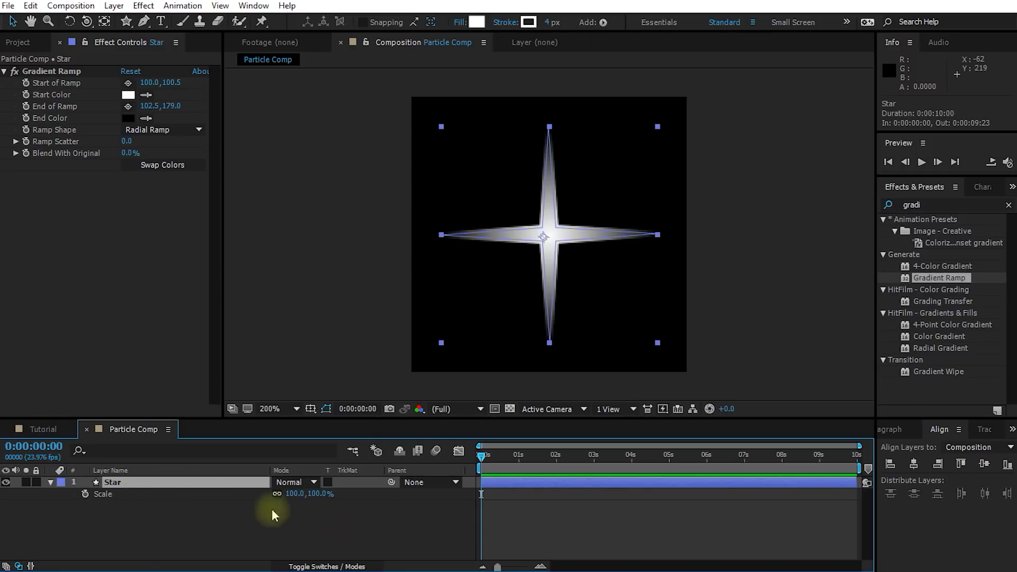
mouse_move(315, 497)
mouse_down()
mouse_move(328, 496)
mouse_move(293, 495)
mouse_move(315, 498)
mouse_up()
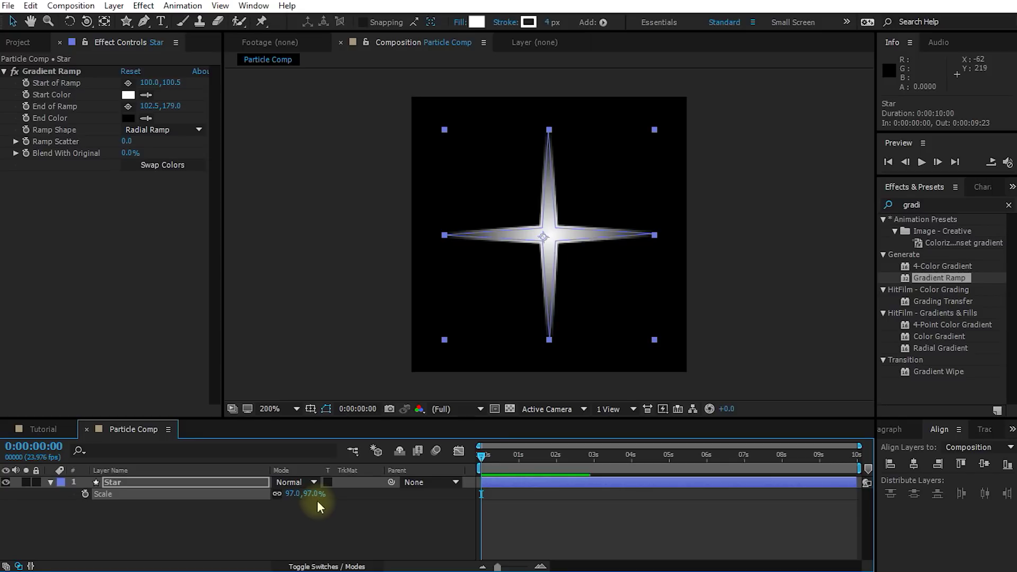
alt+click(85, 495)
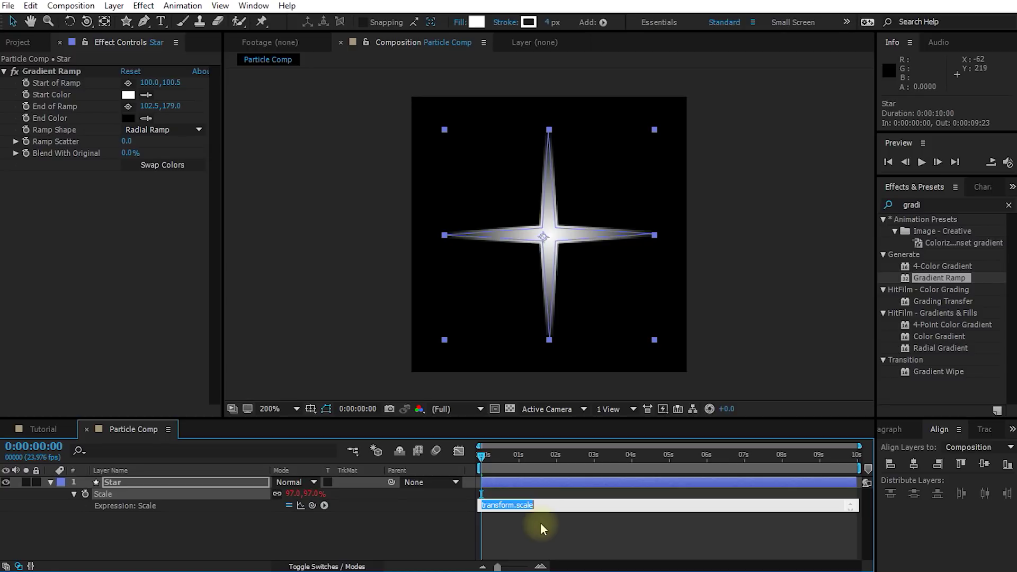
Apply a wiggle(15, 40) expression to the Star's Scale and preview the flicker
text(wiggle()
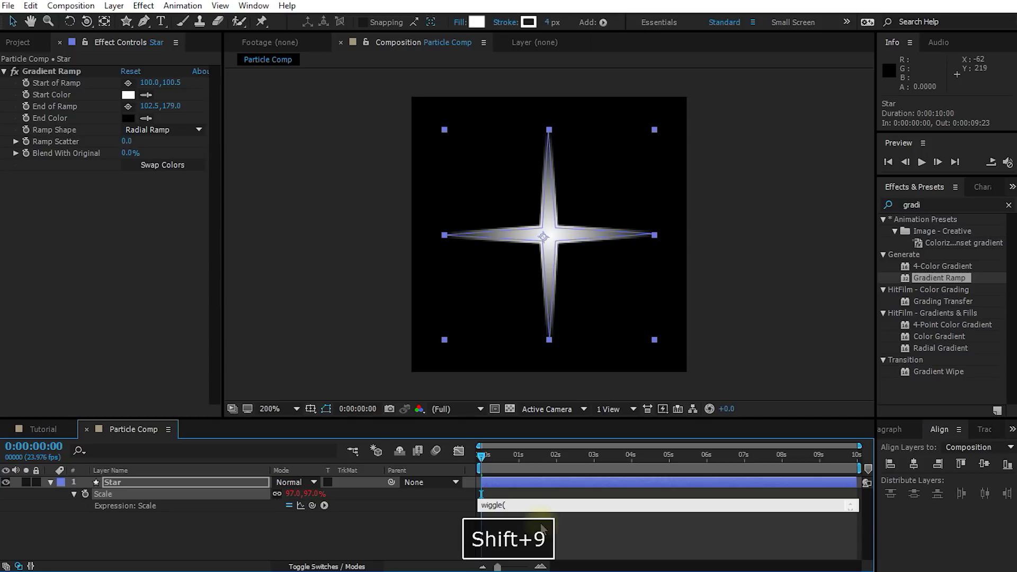
text(15, 40))
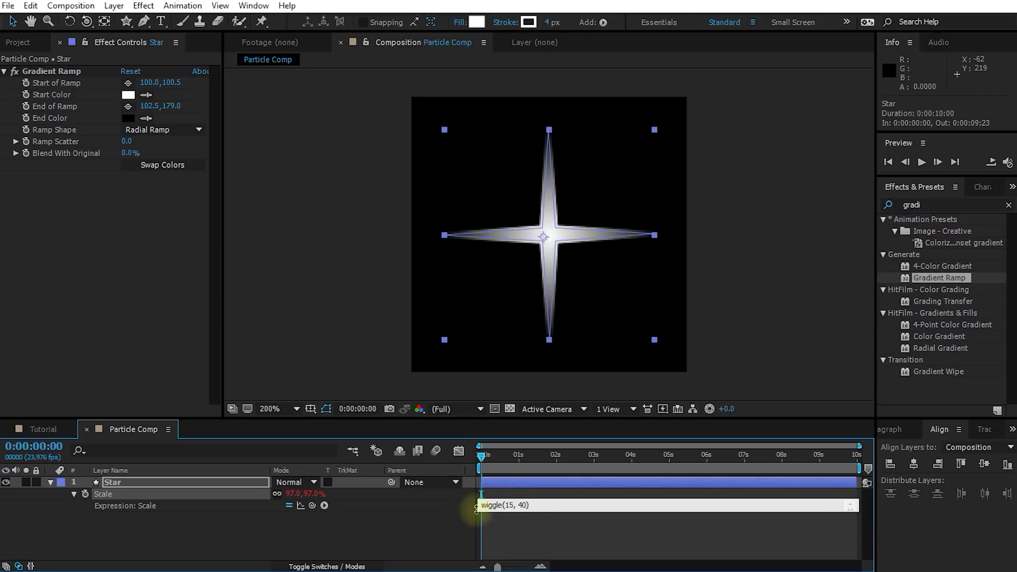
click(573, 536)
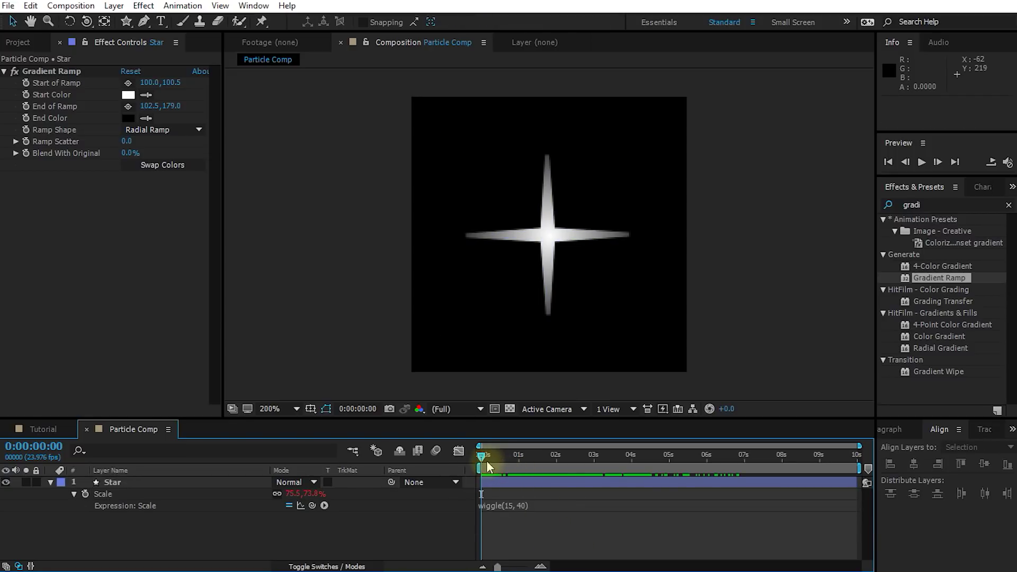
drag(486, 458, 594, 460)
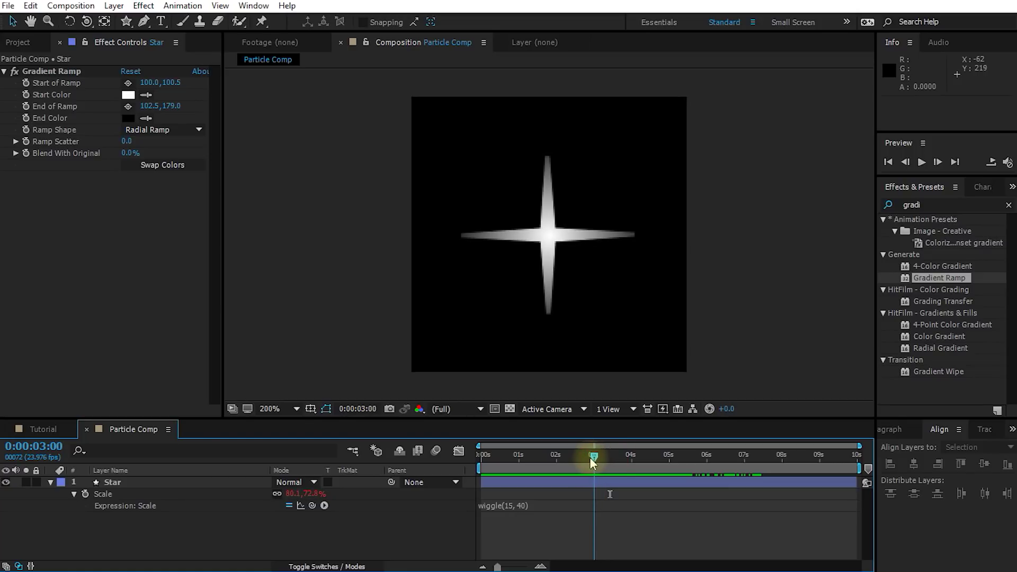
click(120, 483)
Lower Polystar 1's Inner Radius to 3.0 for needle-thin arms, then return to the start
click(49, 482)
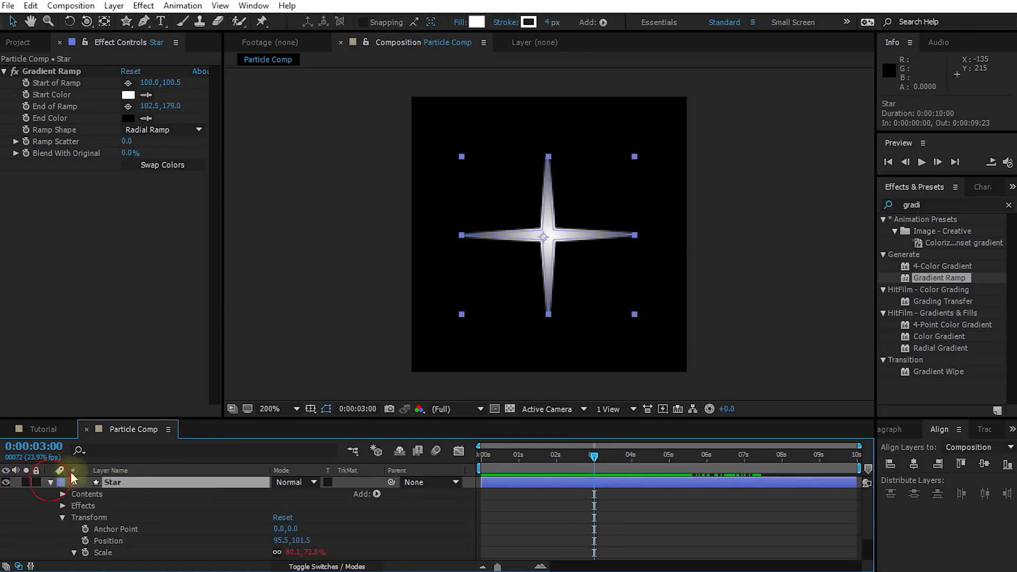
click(62, 493)
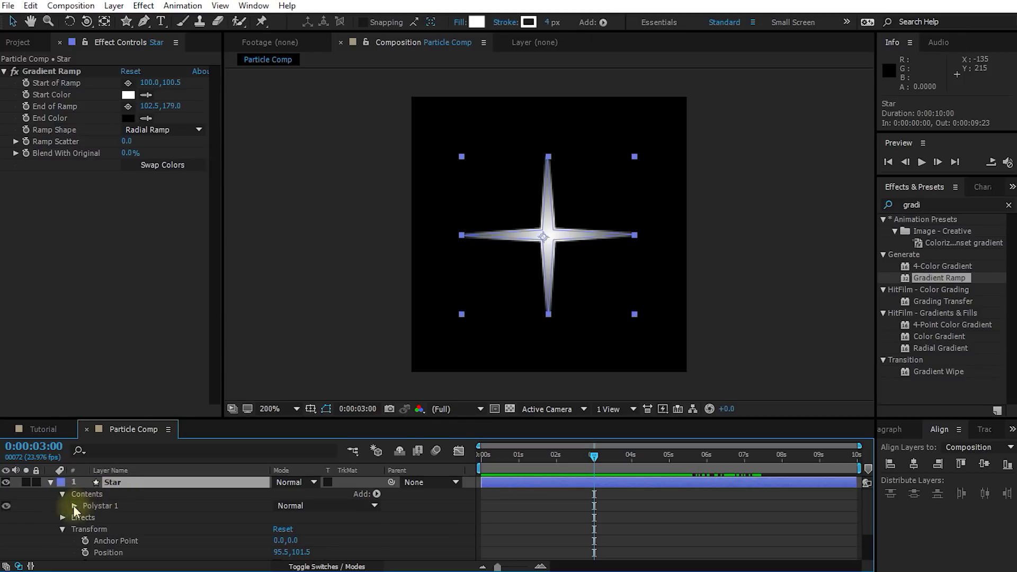
click(74, 505)
click(119, 508)
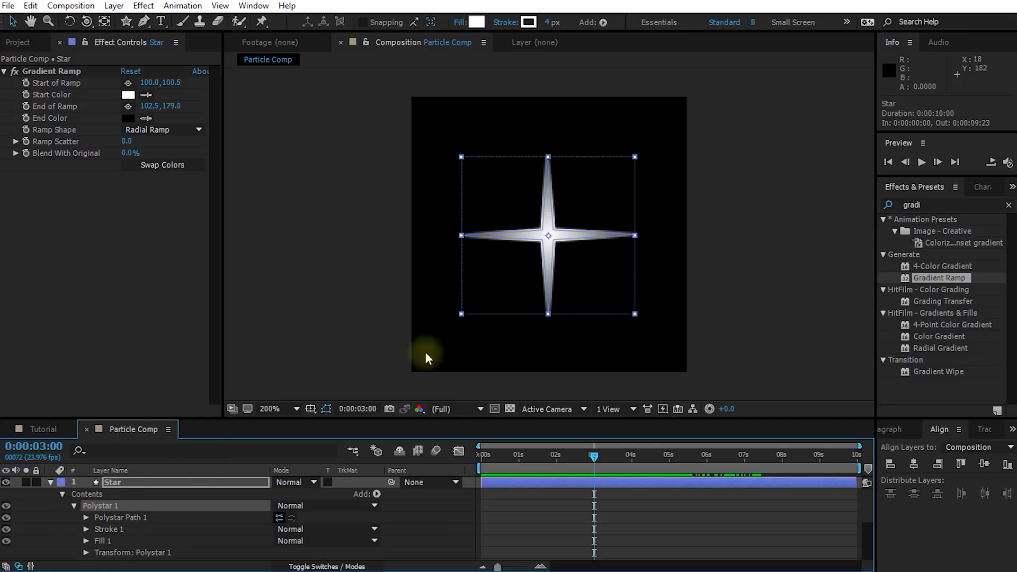
click(86, 518)
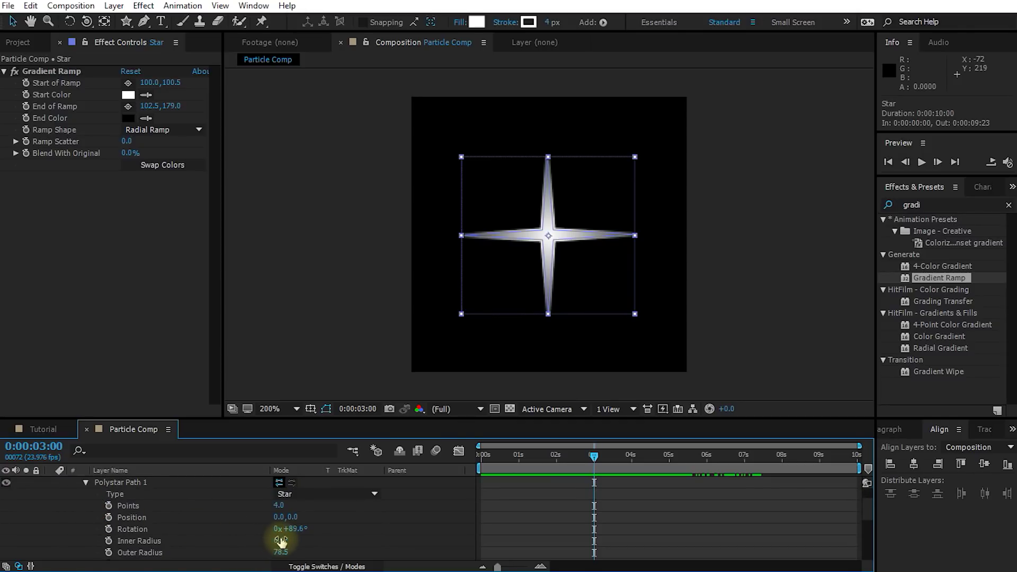
drag(281, 540, 278, 539)
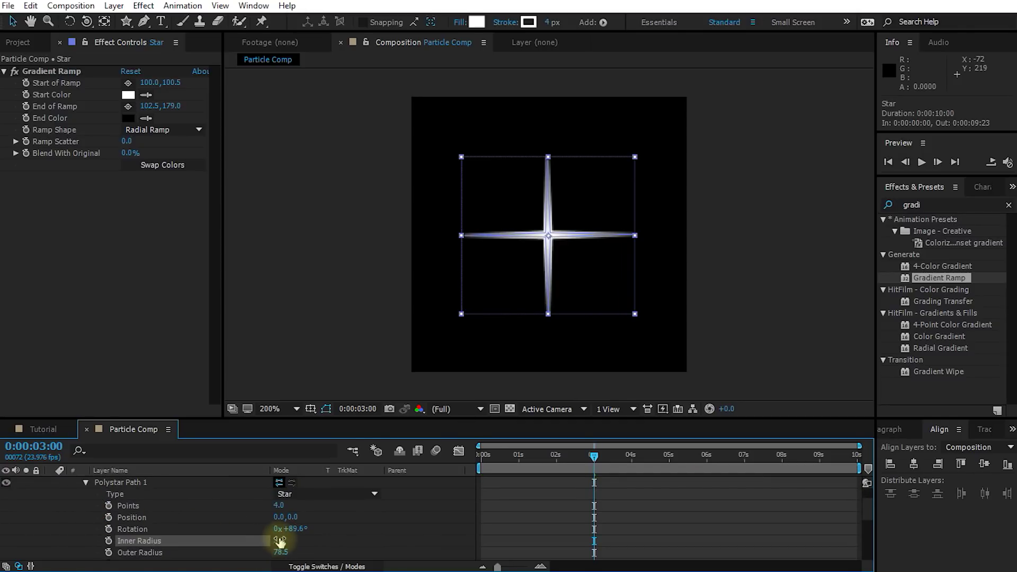
click(390, 529)
mouse_move(594, 455)
mouse_down()
mouse_move(509, 469)
mouse_move(643, 476)
mouse_move(493, 494)
mouse_up()
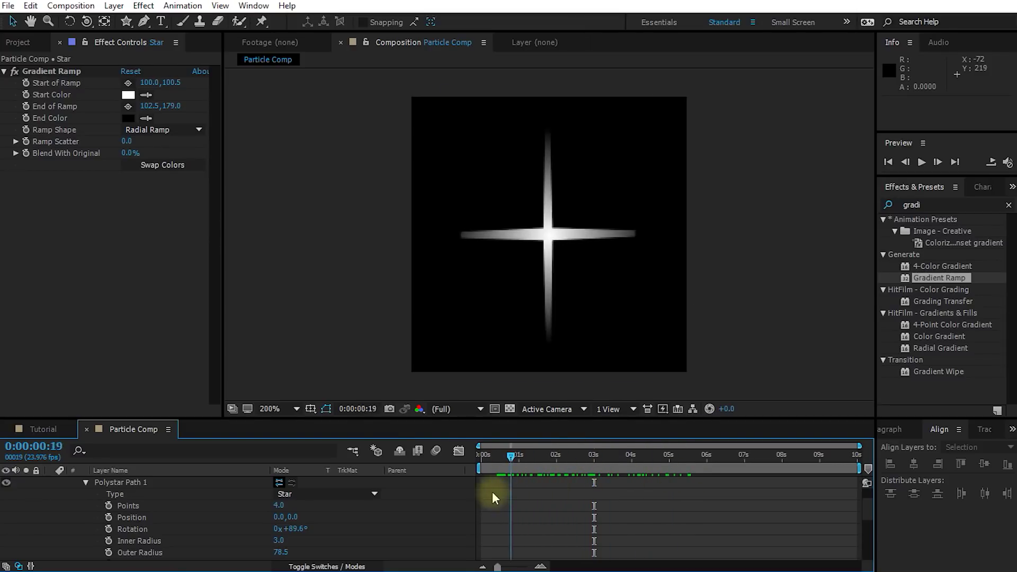
key(Home)
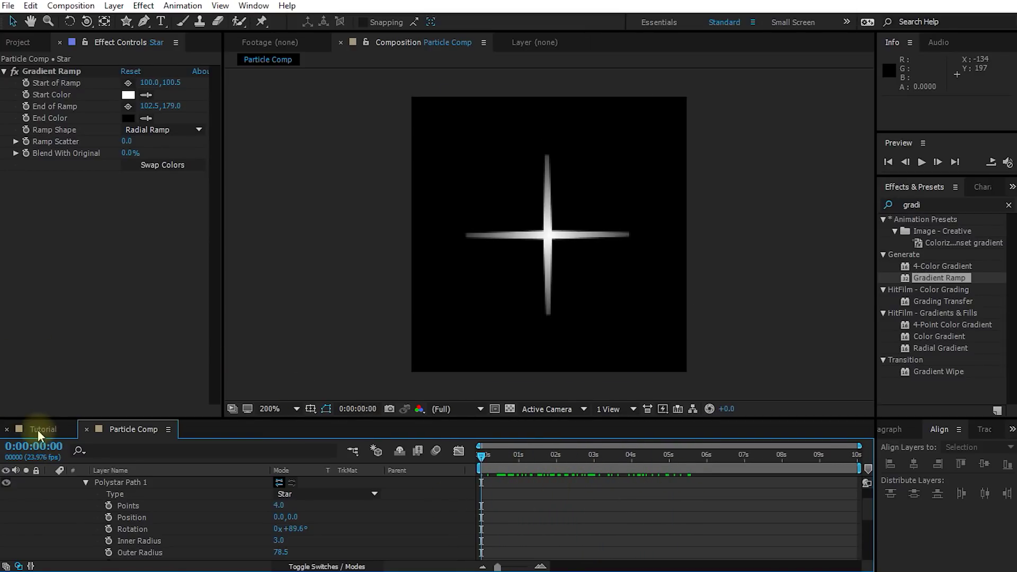
Place Particle Comp below Walter The Fairy.mov in the Tutorial composition and hide it
click(37, 430)
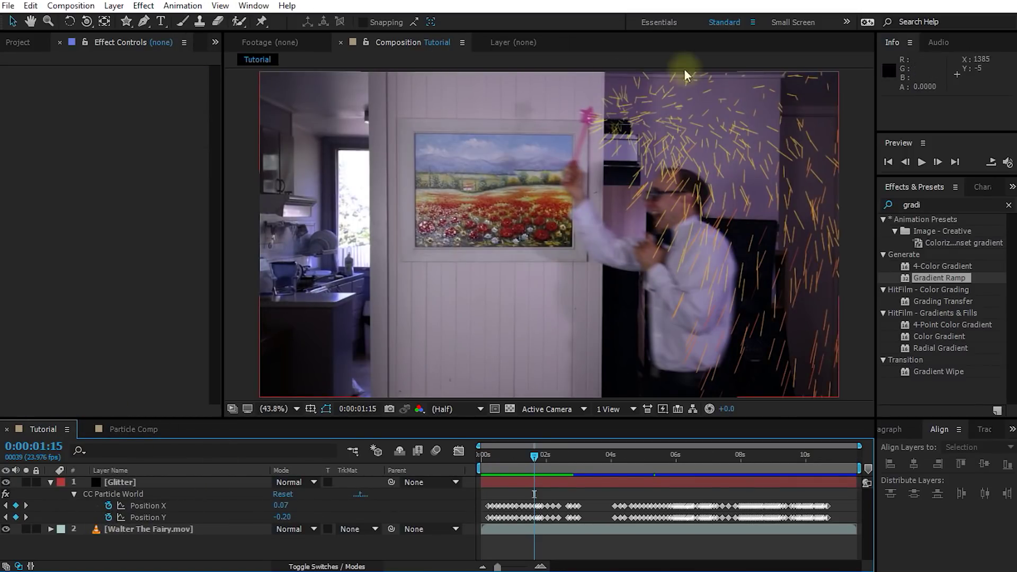
click(16, 45)
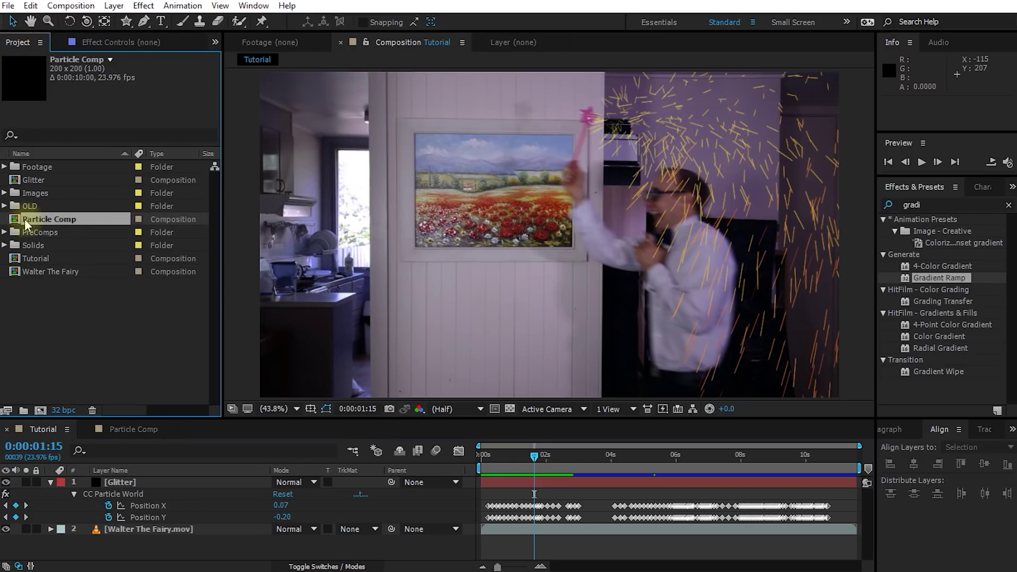
drag(16, 223, 58, 543)
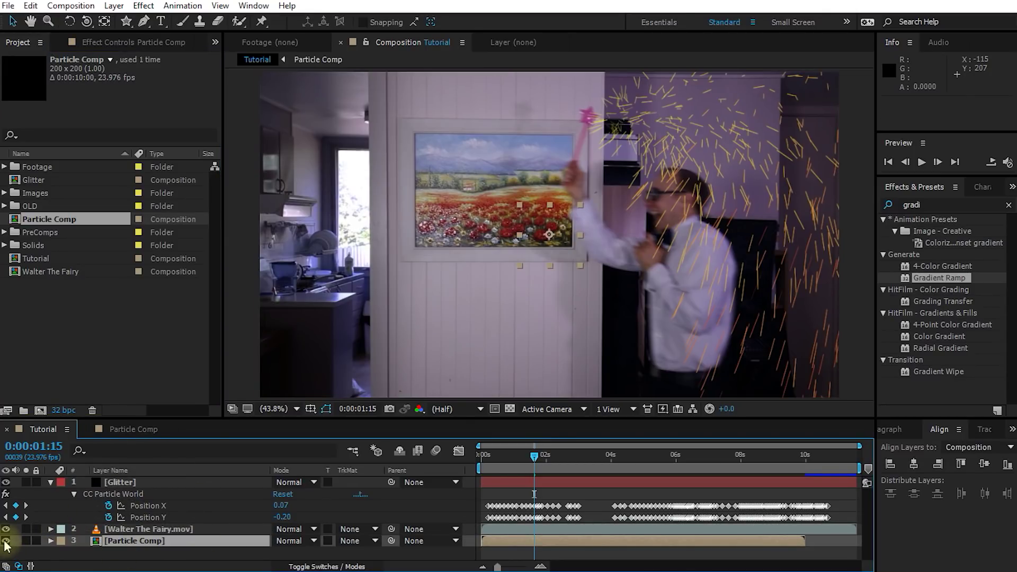
click(5, 541)
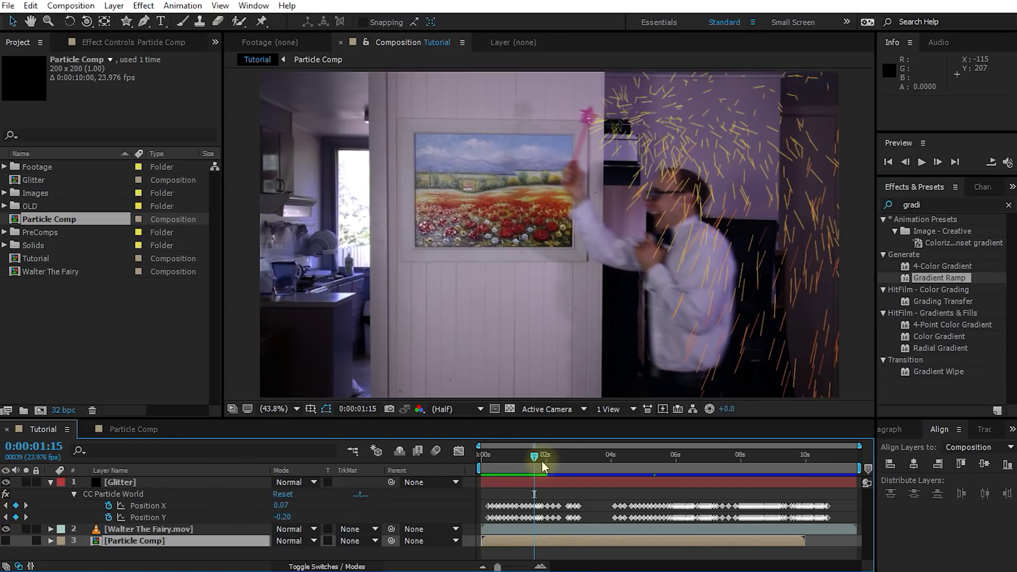
Set the Glitter layer's CC Particle World Particle Type to Textured Square
click(130, 482)
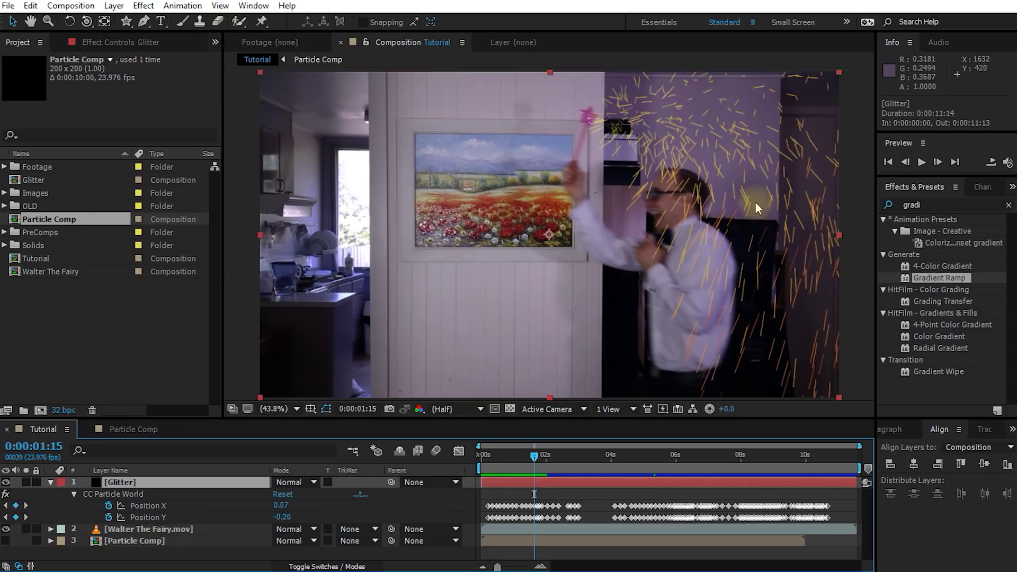
click(103, 40)
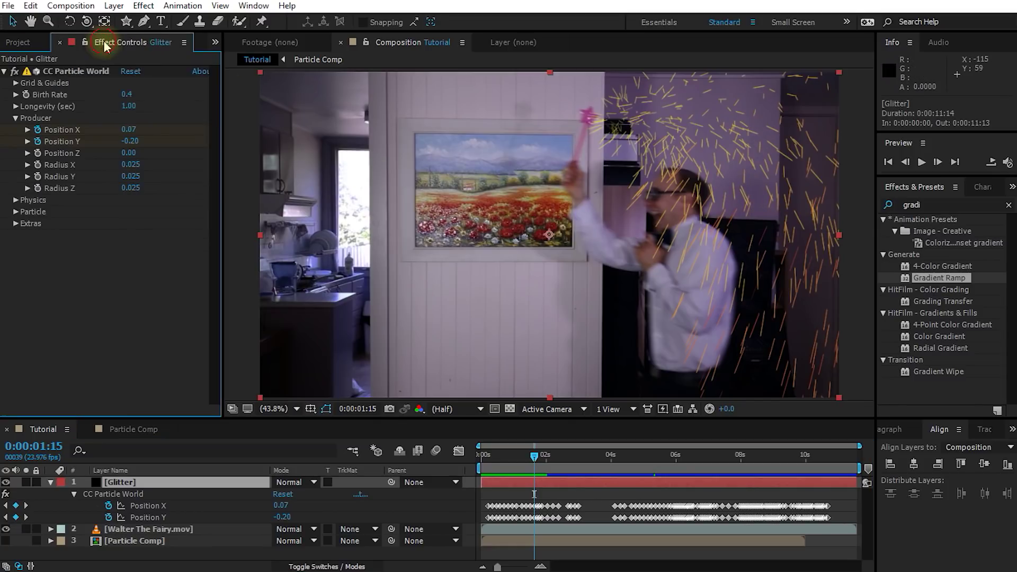
click(73, 71)
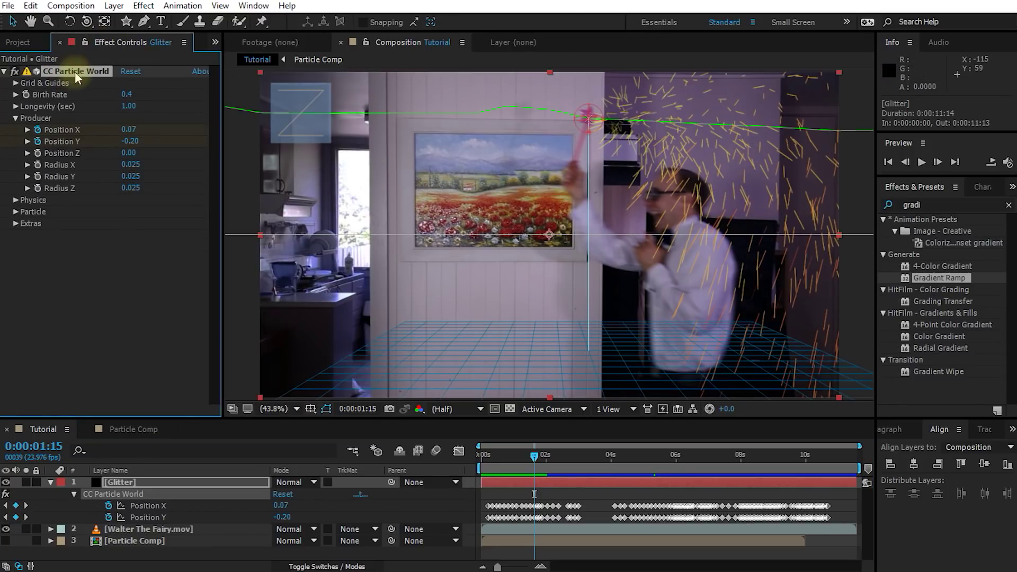
click(15, 212)
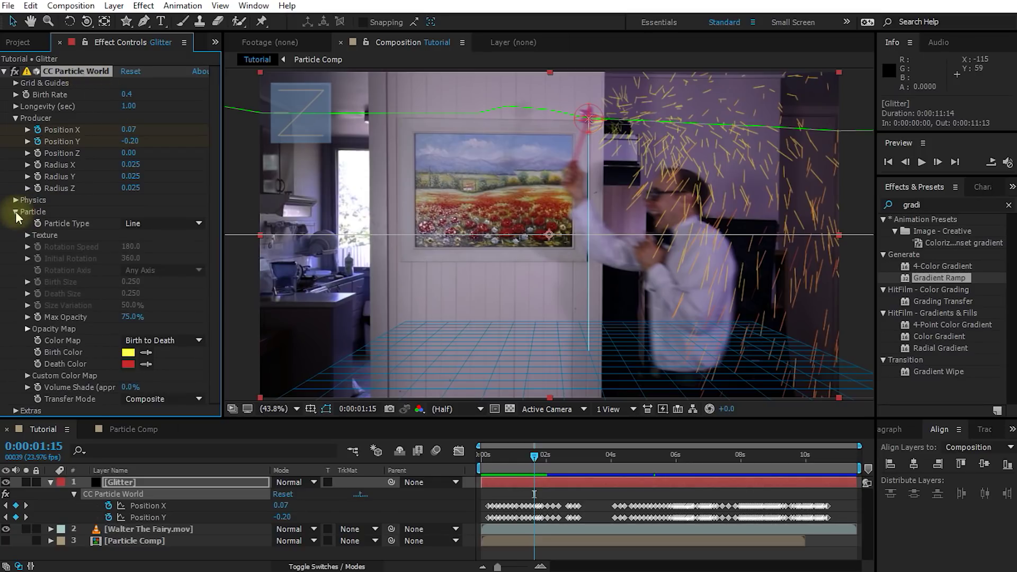
click(176, 224)
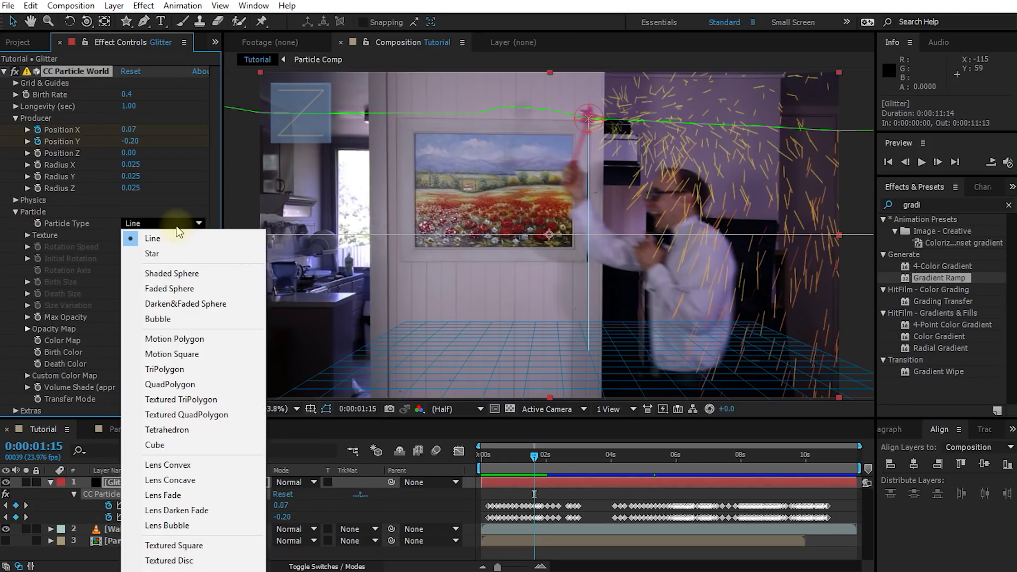
click(193, 546)
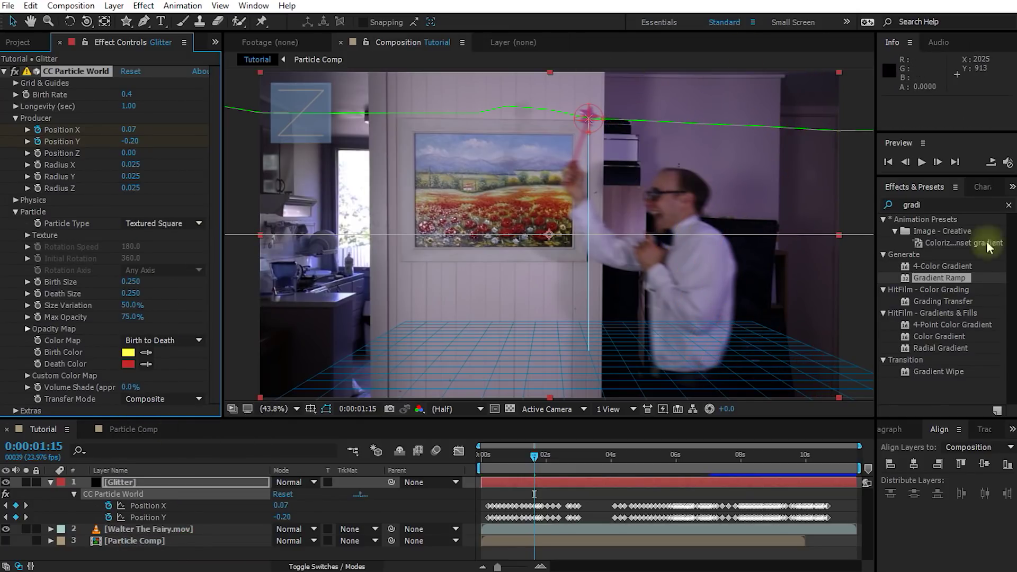
Use Particle Comp as the particle Texture Layer with Texture Time set to From Start
drag(535, 457, 538, 459)
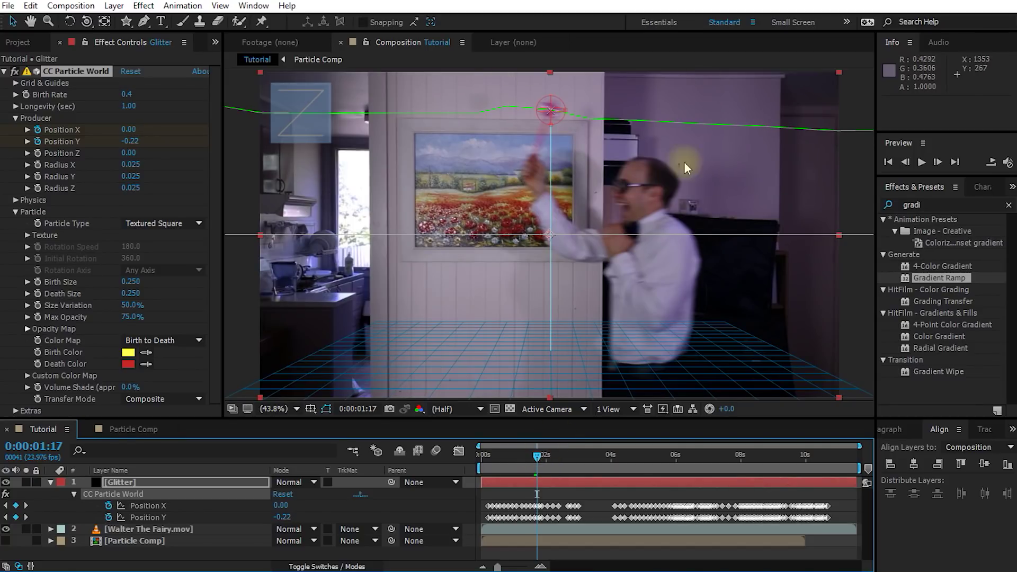
click(27, 235)
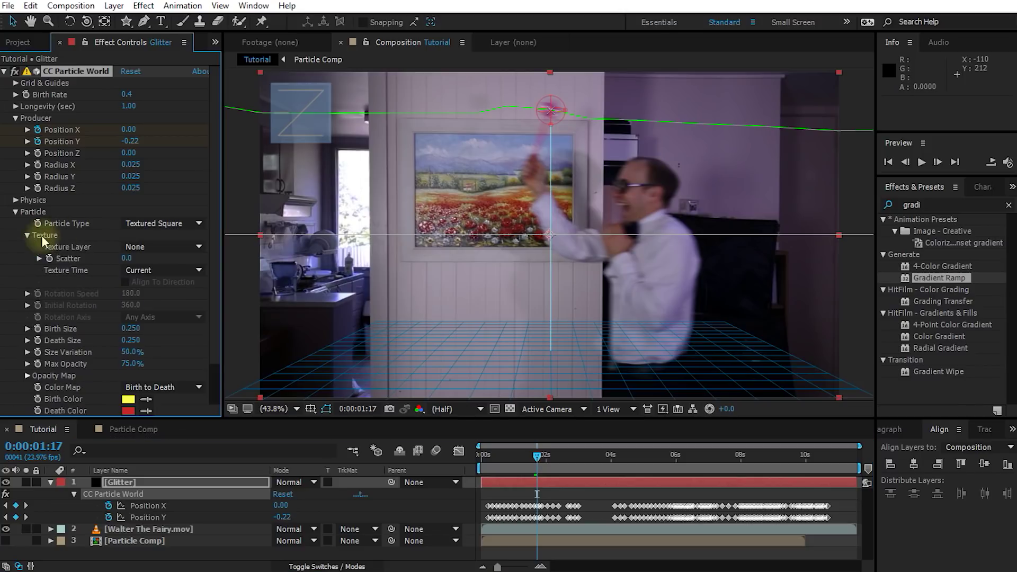
click(144, 247)
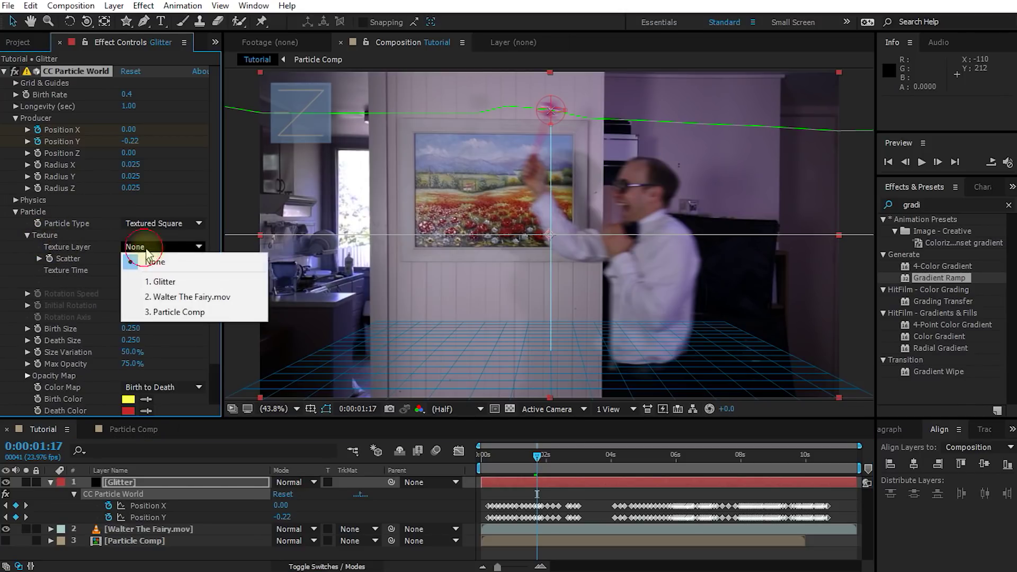
click(173, 314)
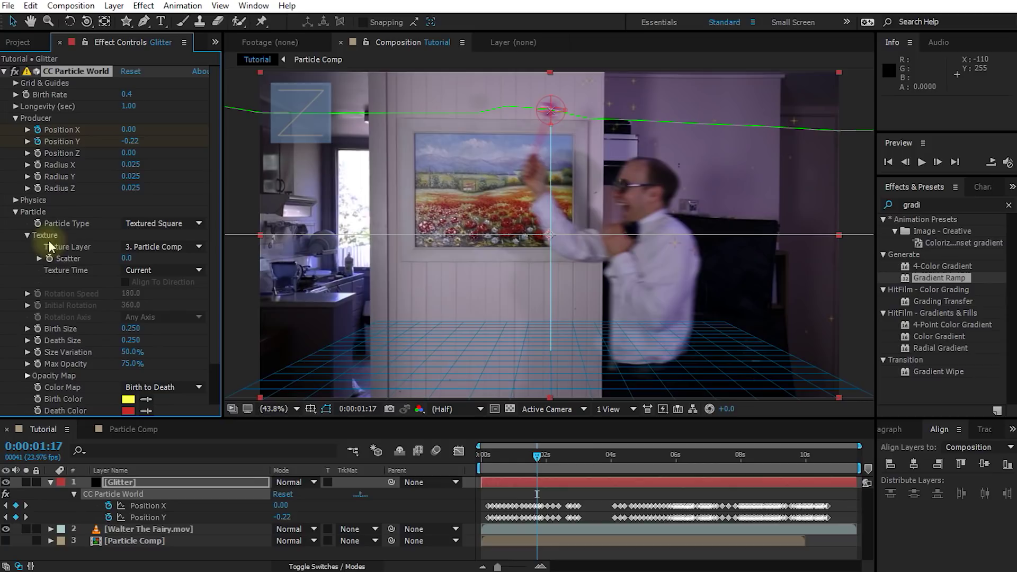
click(156, 269)
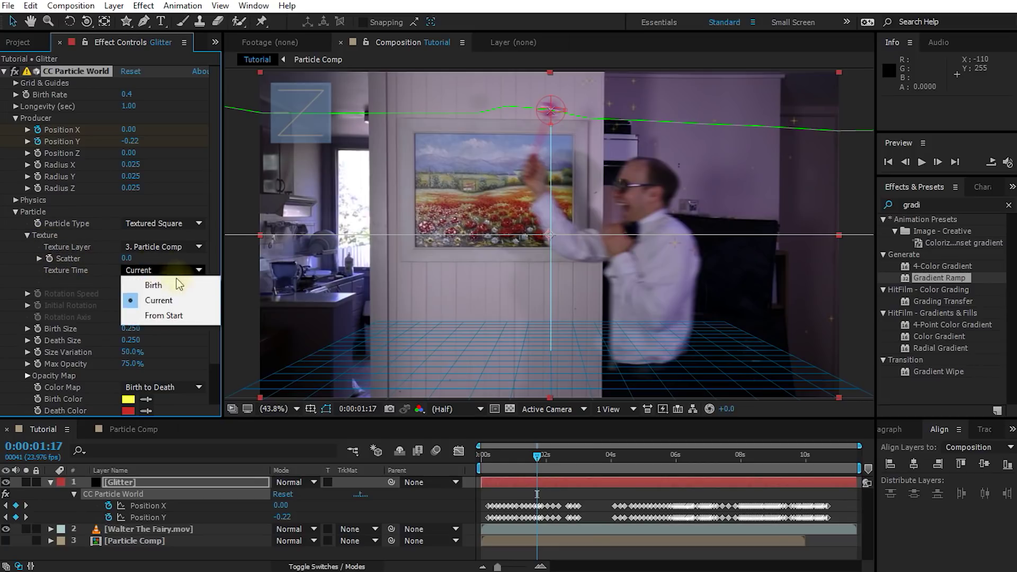
click(178, 316)
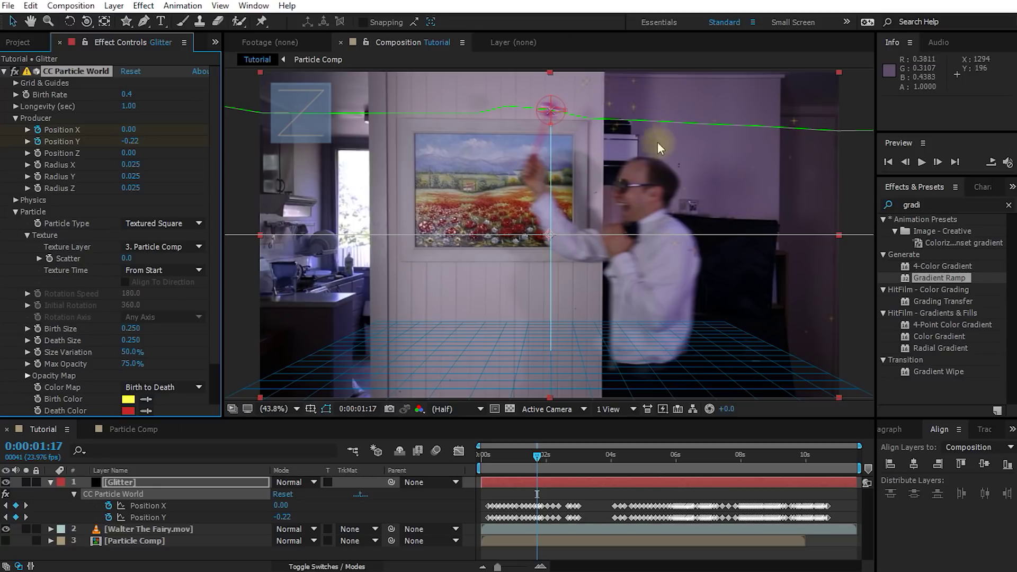
click(122, 429)
drag(544, 455, 761, 454)
click(41, 428)
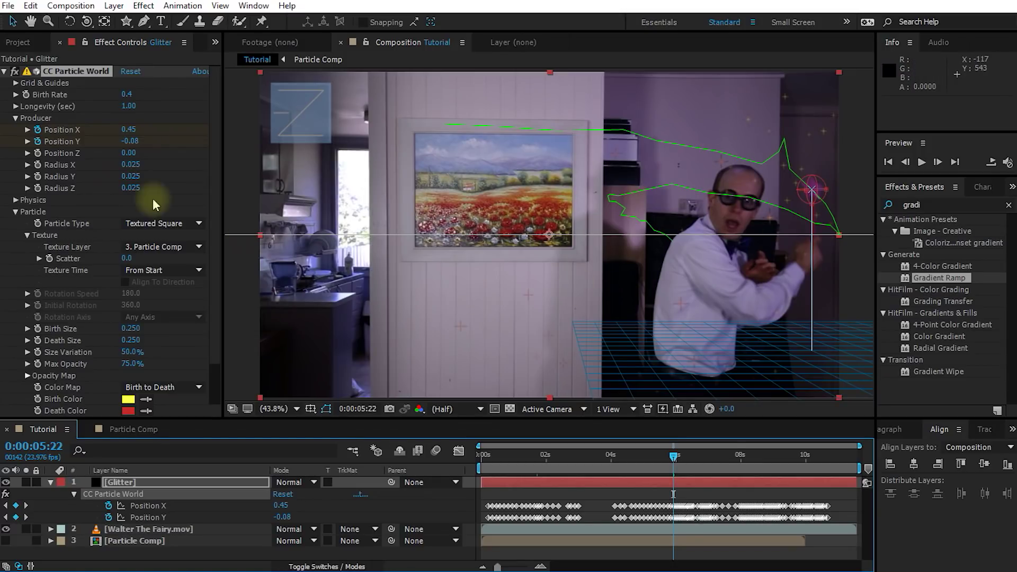
Enlarge the particles' Birth Size and raise their Size Variation
scroll(201, 158, down, 3)
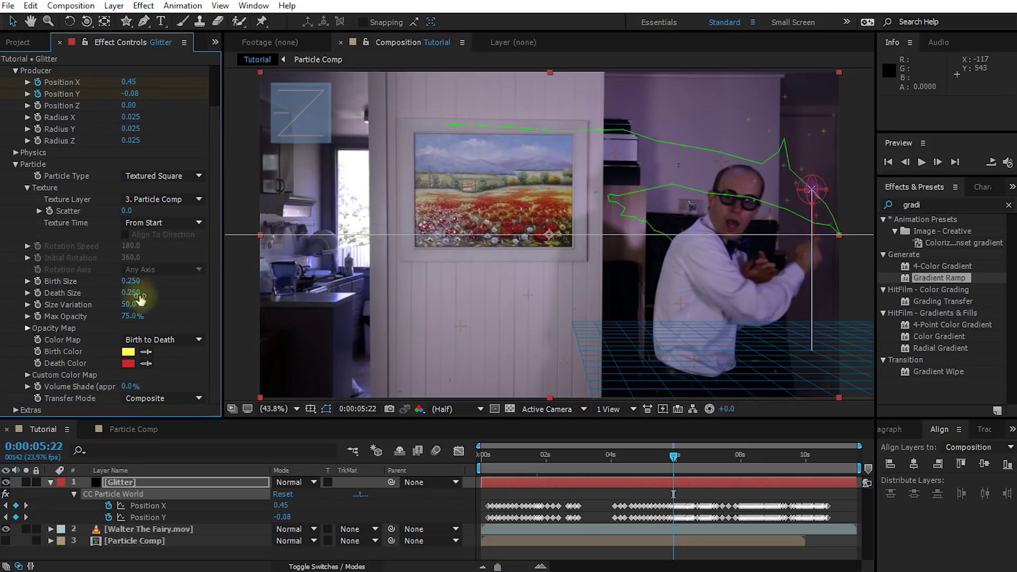
mouse_move(130, 284)
mouse_down()
mouse_move(175, 288)
mouse_move(116, 295)
mouse_up()
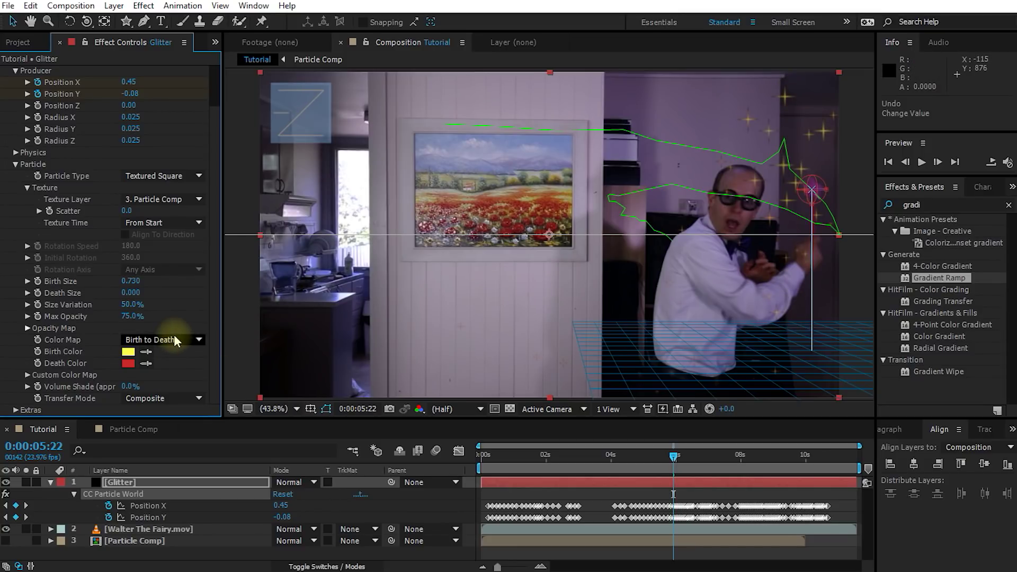
drag(131, 304, 172, 305)
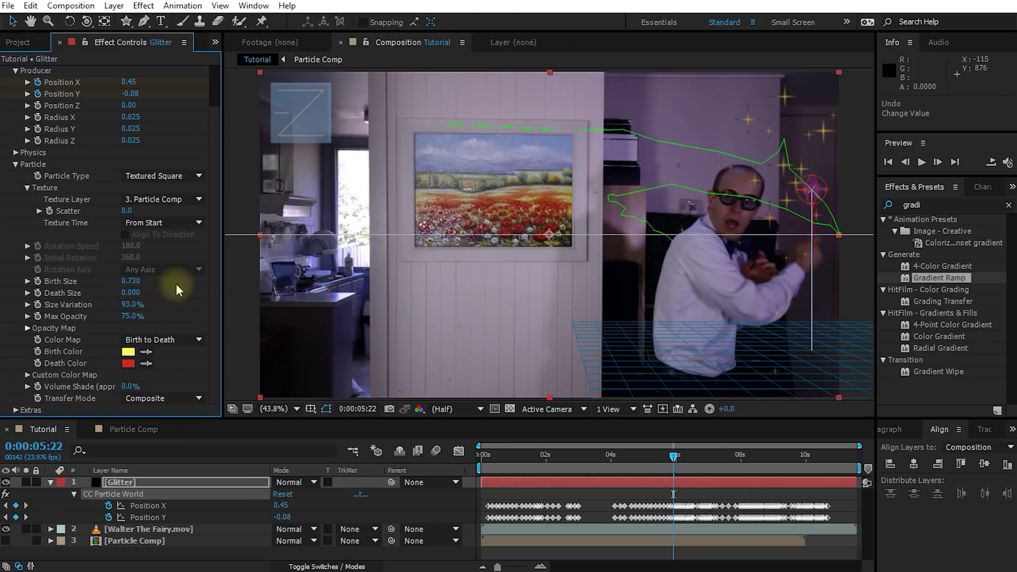
Draw an Opacity Map curve that rises steeply right after birth
click(27, 328)
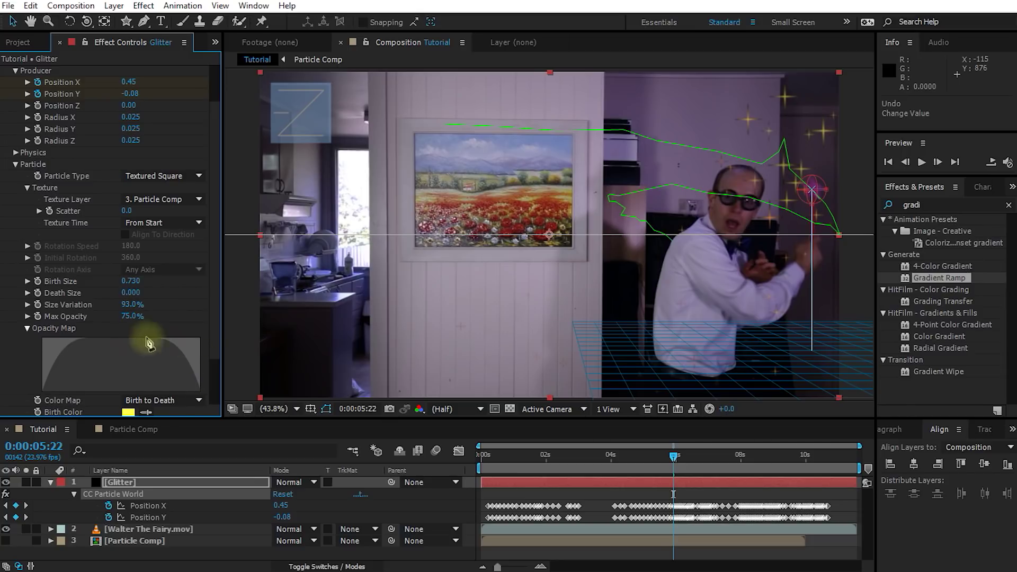
drag(212, 322, 215, 377)
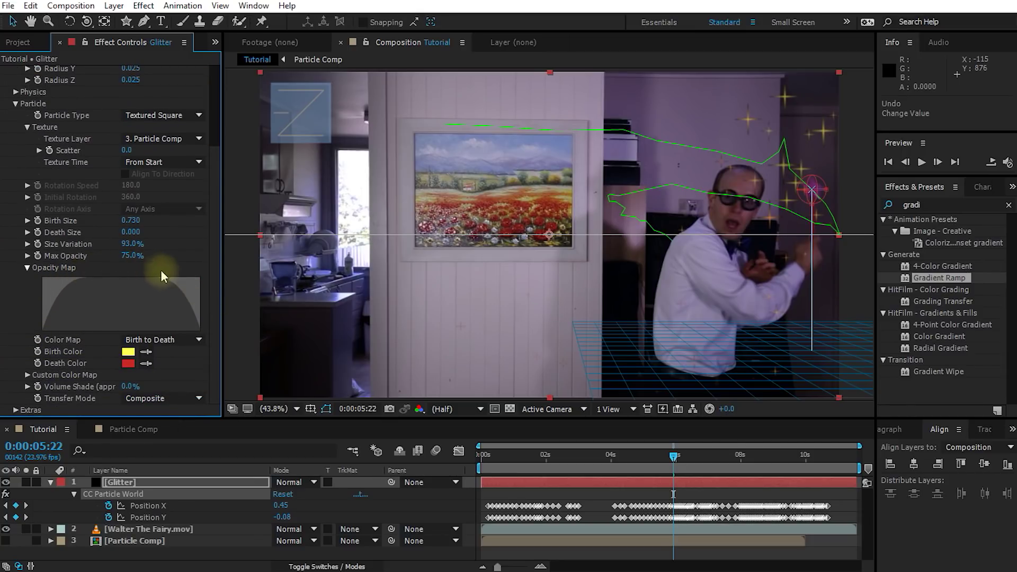
click(45, 332)
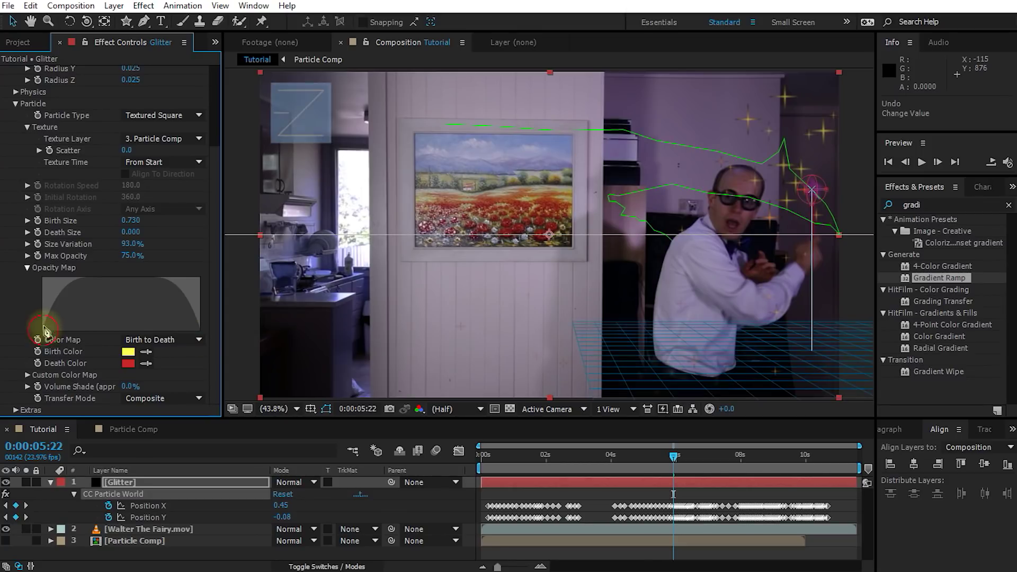
mouse_move(45, 333)
mouse_down()
mouse_move(55, 278)
mouse_move(77, 270)
mouse_up()
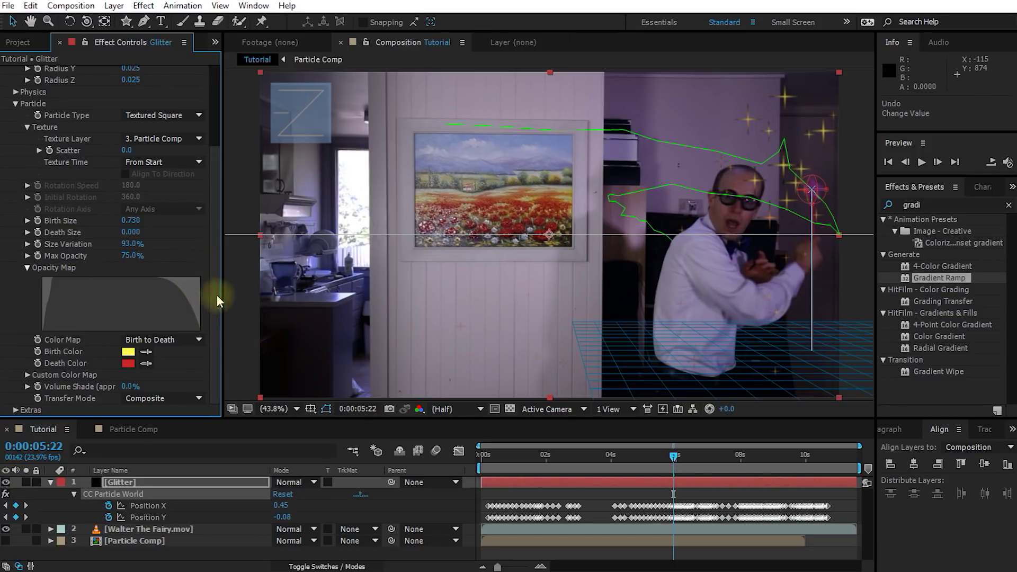
Change the particle Birth Color to a pale yellow
click(128, 352)
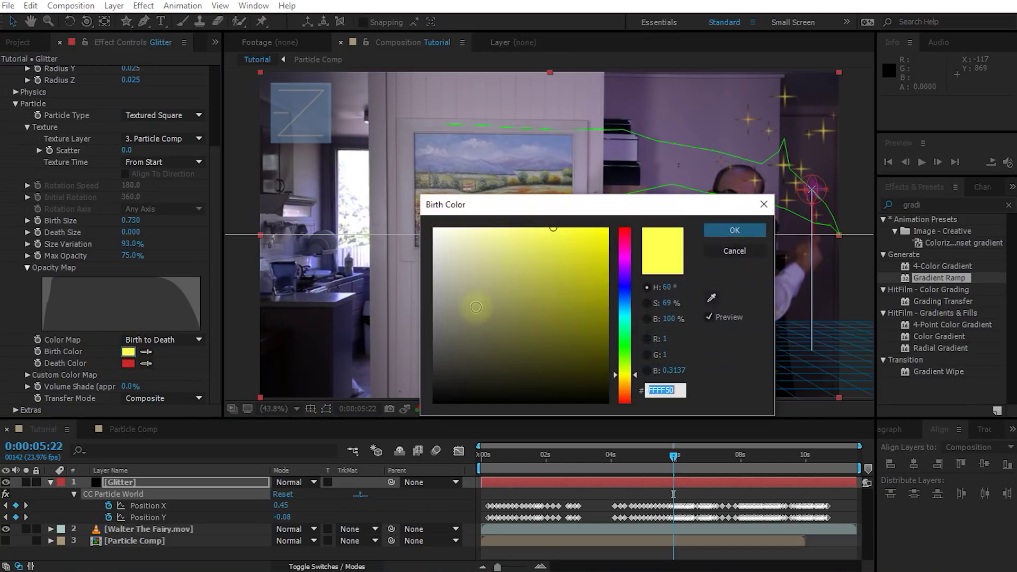
drag(548, 208, 398, 256)
click(342, 273)
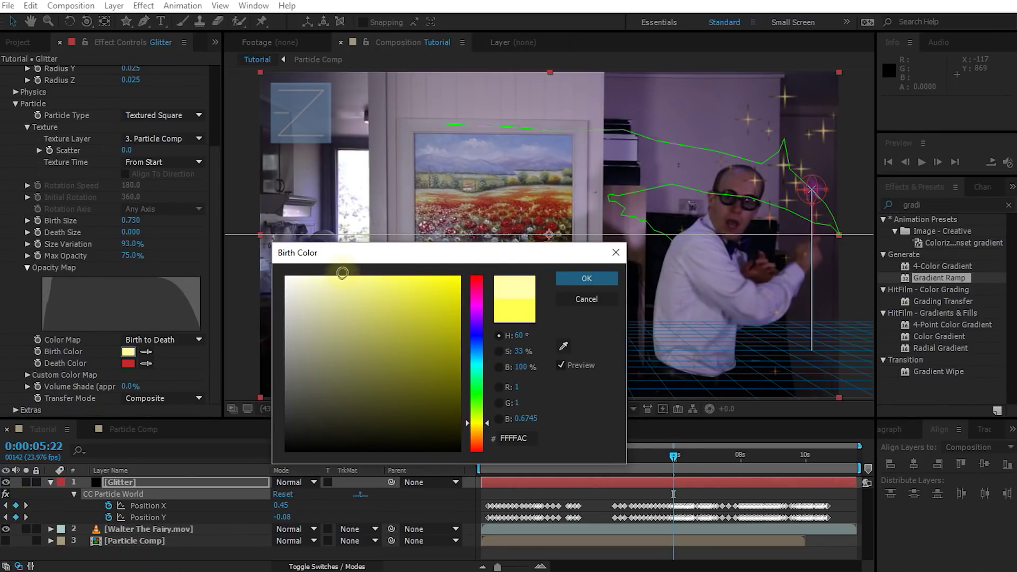
click(574, 276)
Change the particle Death Color to pale yellow FFE49A
click(129, 363)
click(338, 276)
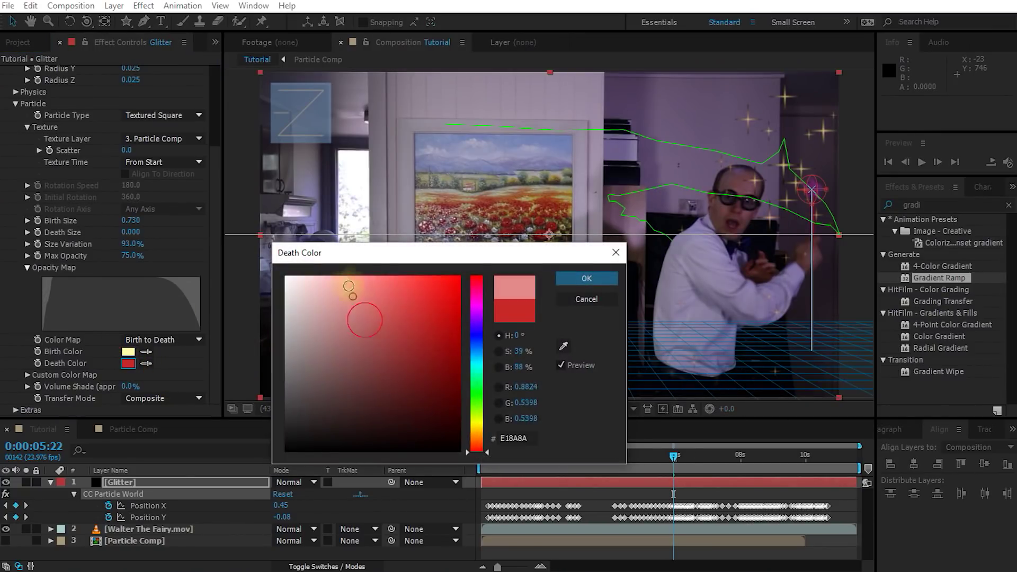
drag(477, 448, 479, 430)
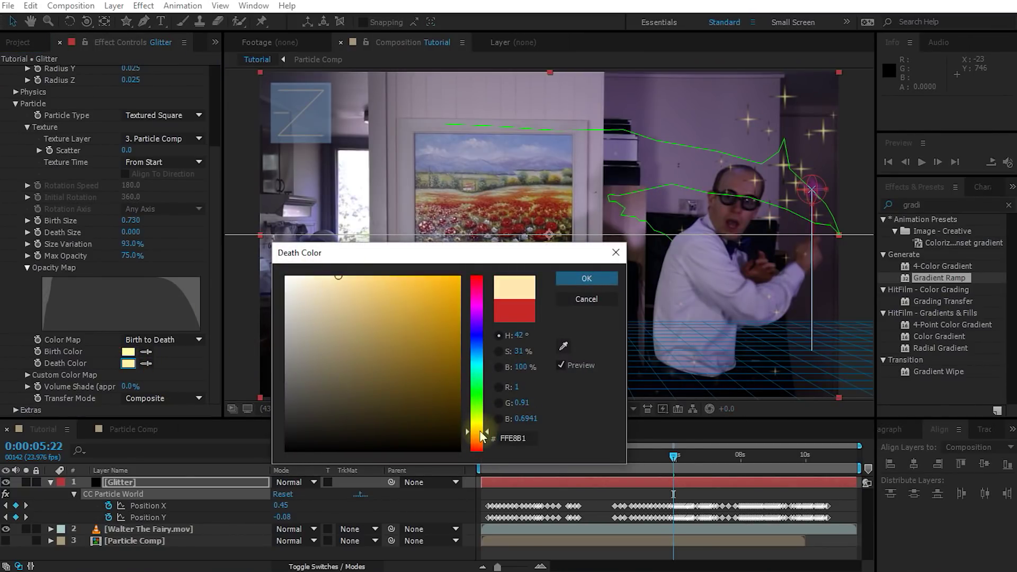
click(353, 317)
click(337, 273)
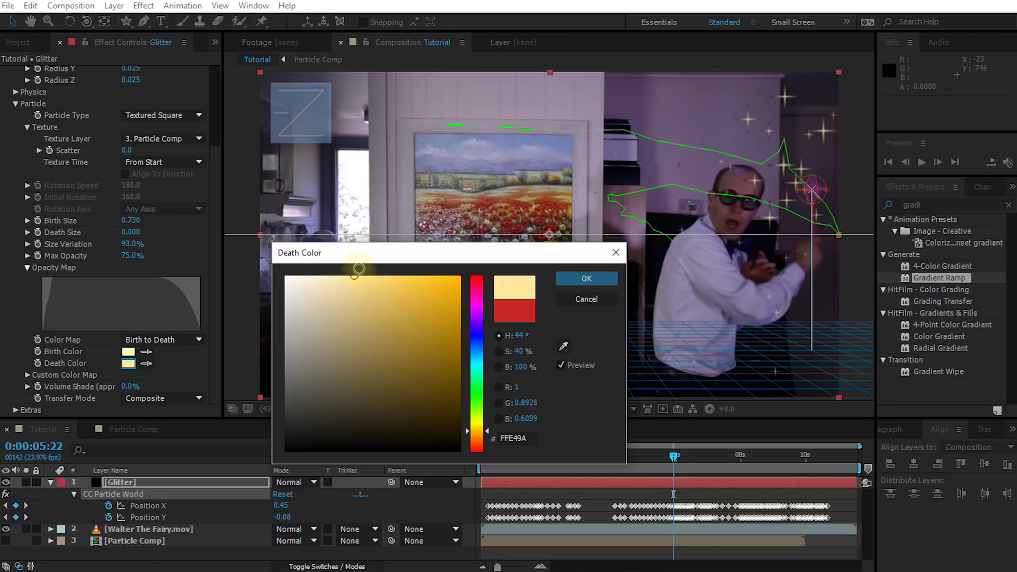
click(585, 279)
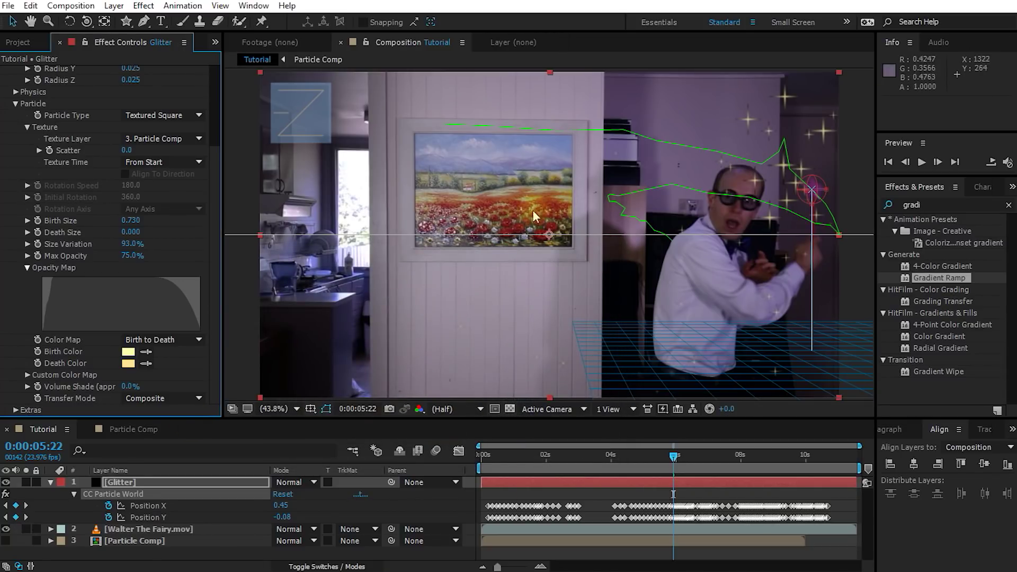
Adjust the Birth Color to a slightly richer pale yellow
click(128, 352)
drag(340, 288, 354, 269)
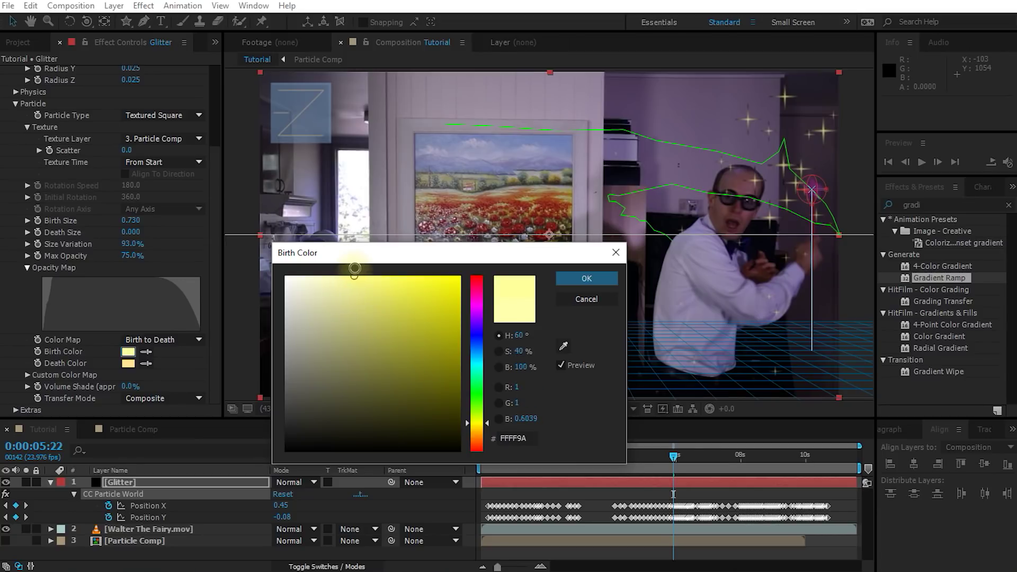
click(586, 278)
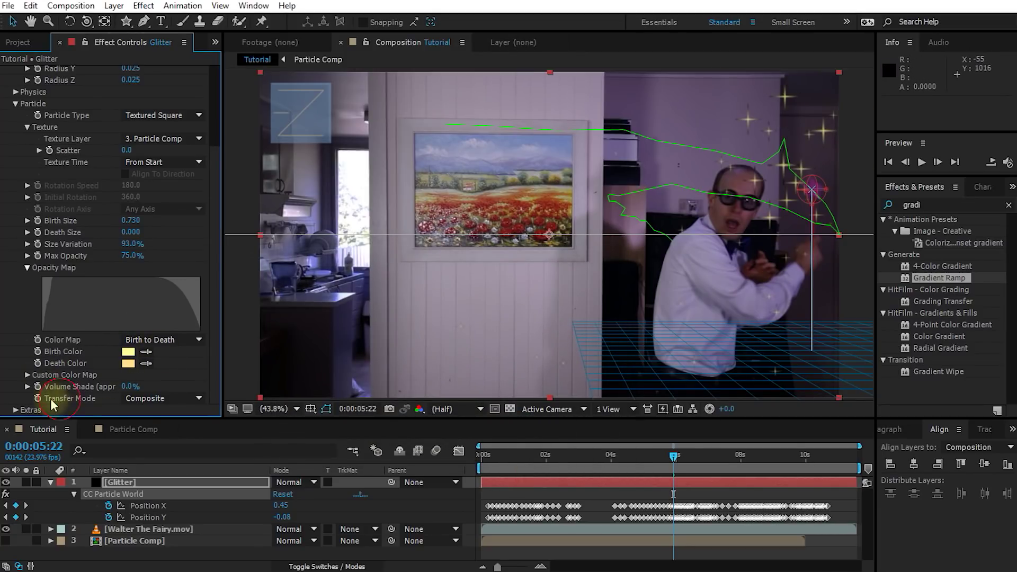
Set both the particle Transfer Mode and the Glitter layer's blending mode to Add
click(186, 400)
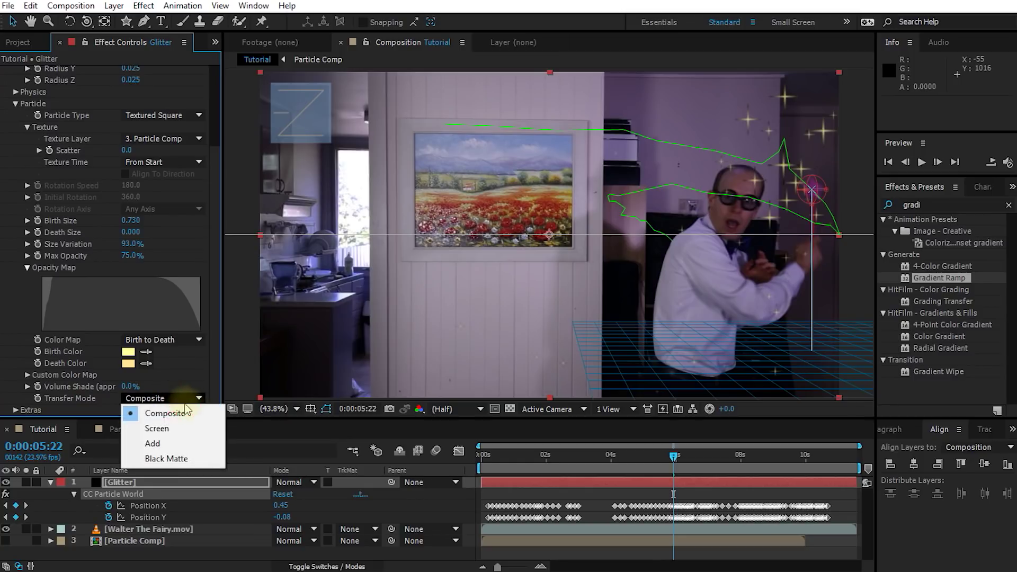
click(157, 443)
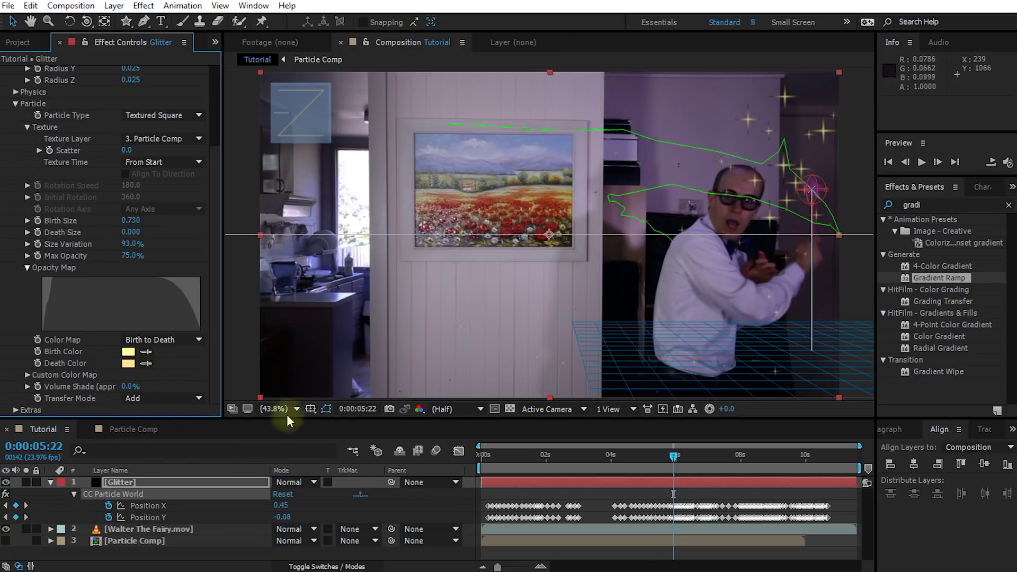
click(144, 481)
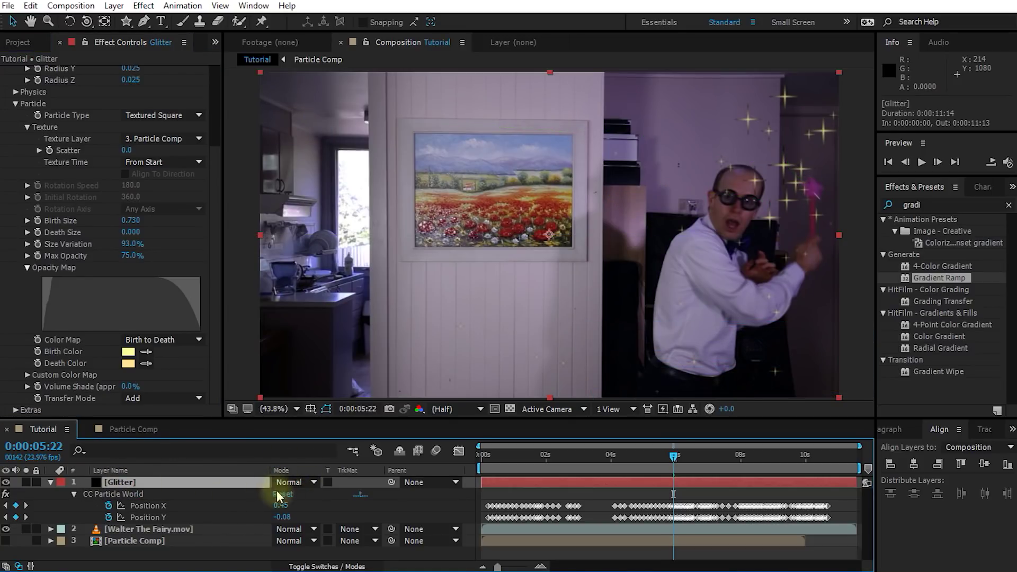
click(307, 484)
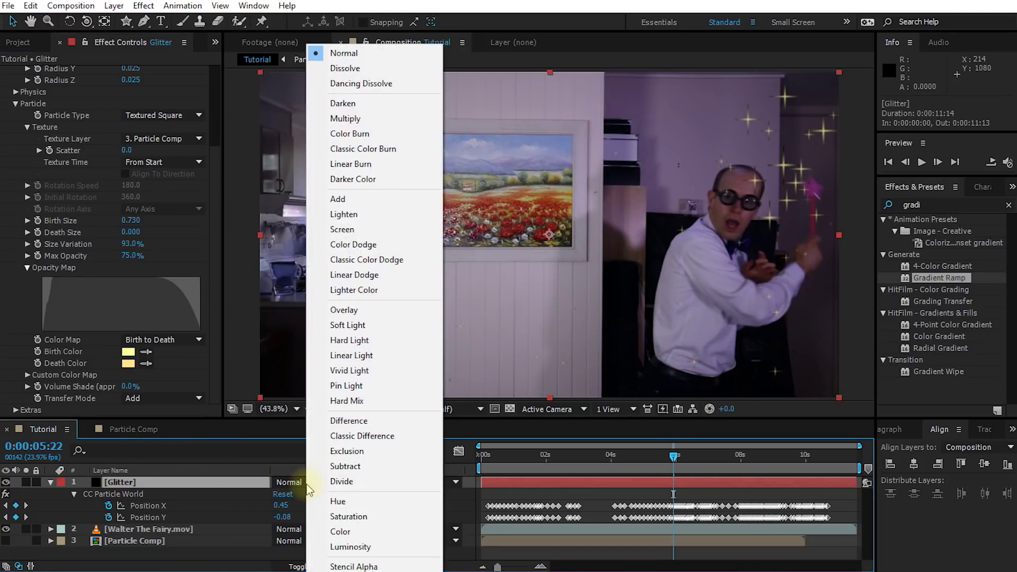
click(349, 200)
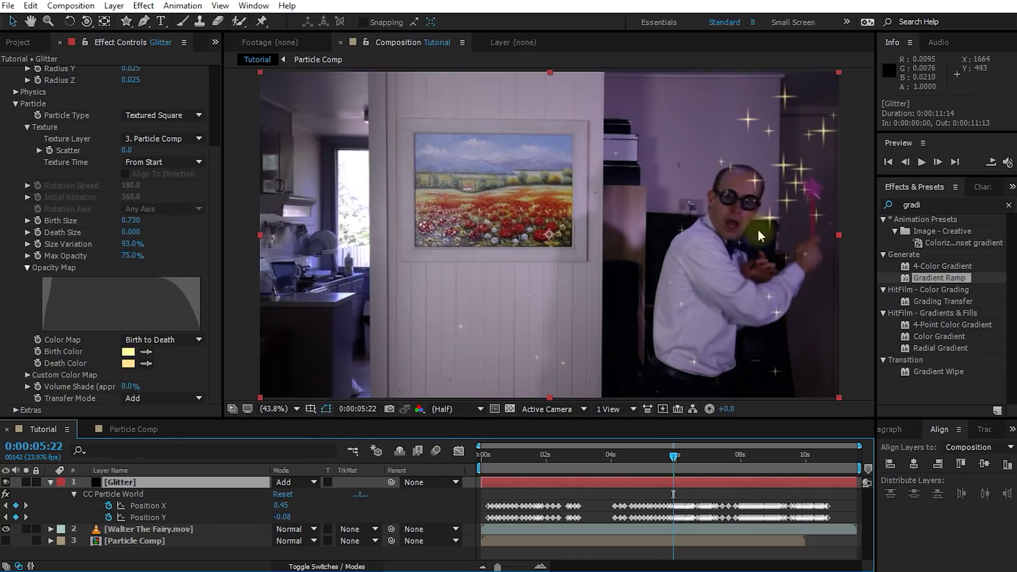
drag(673, 455, 550, 465)
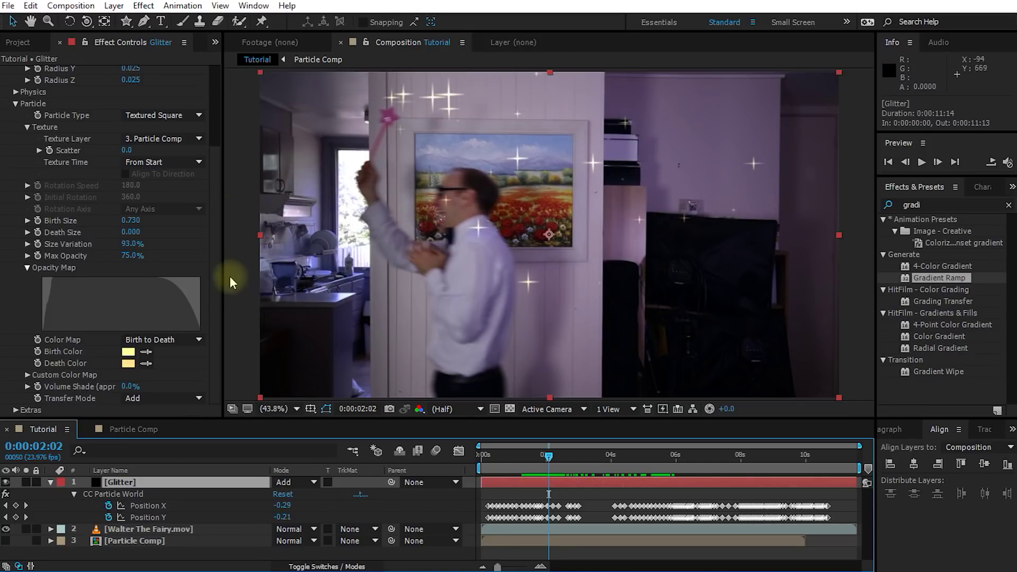
Set the Physics Animation to Viscouse
scroll(217, 287, up, 5)
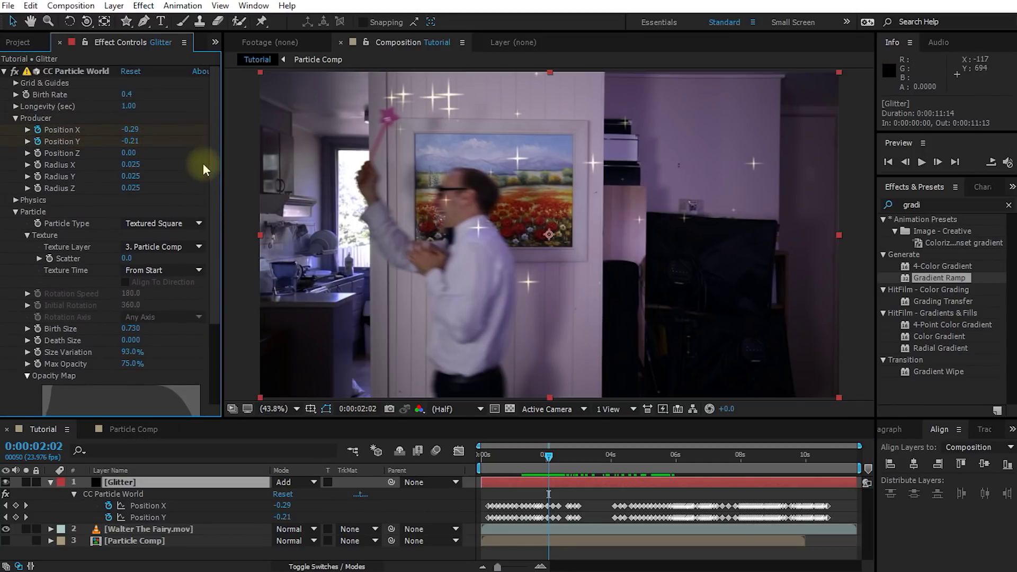
click(16, 200)
scroll(220, 200, down, 5)
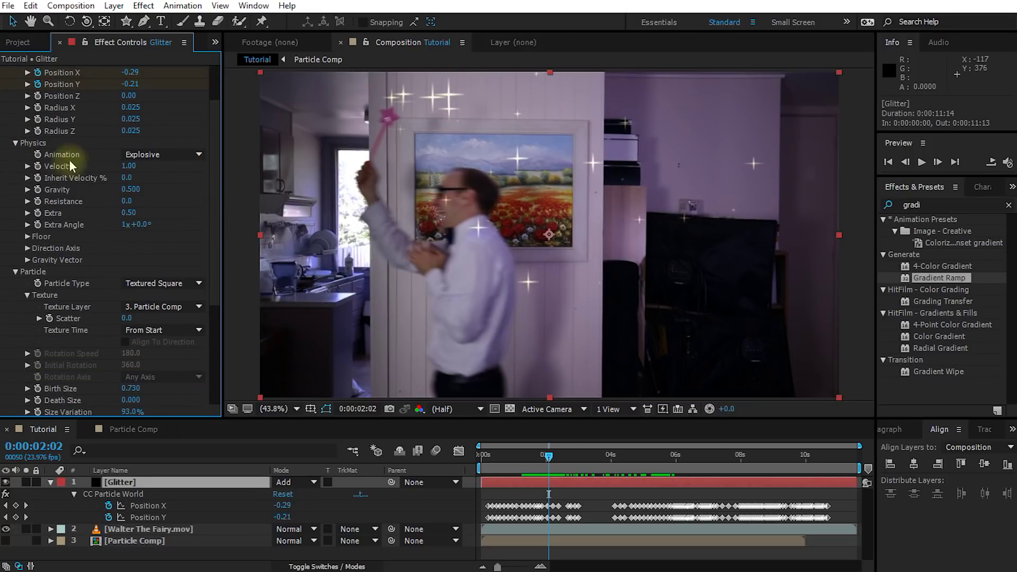
click(159, 154)
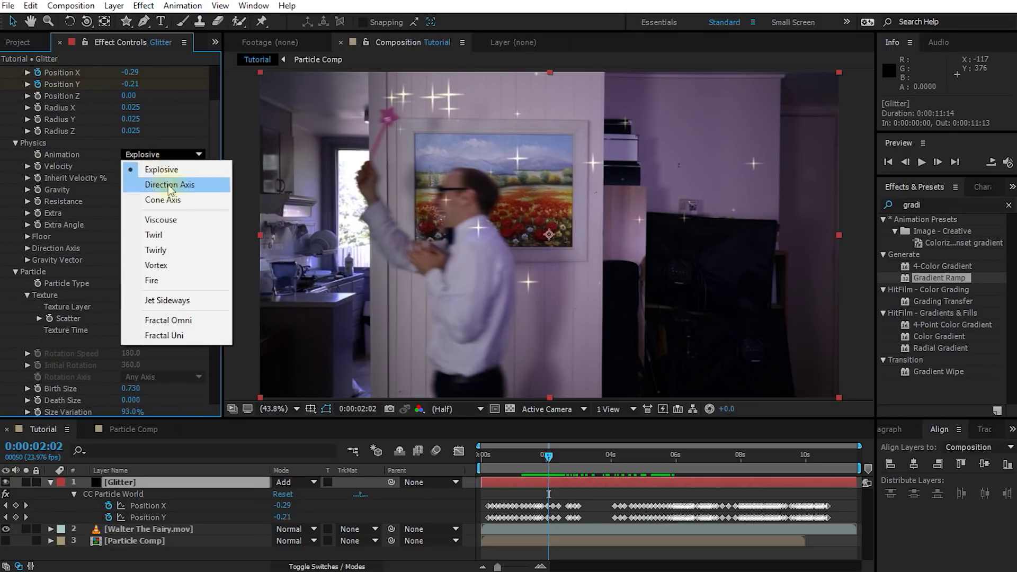
click(190, 221)
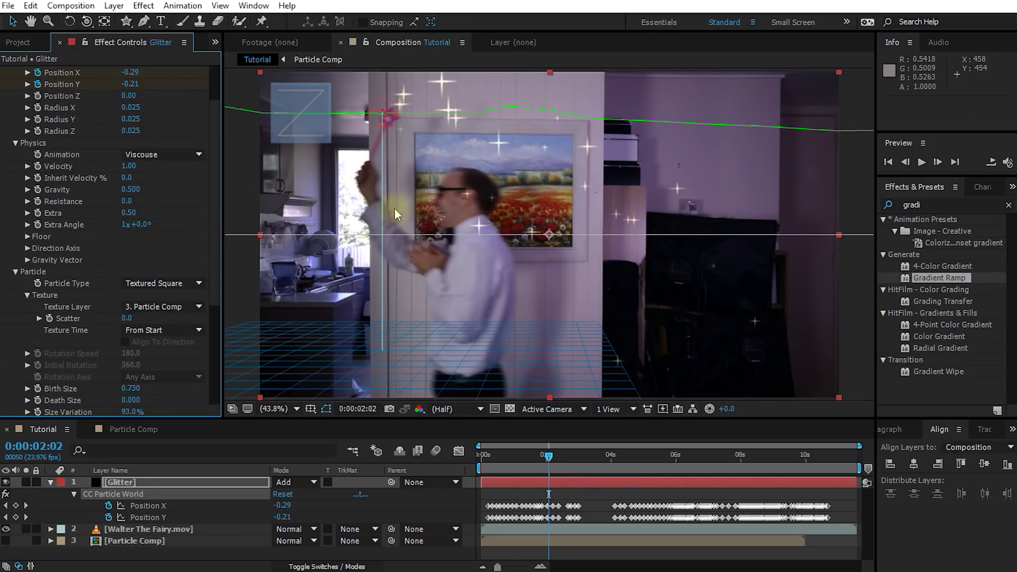
Raise the particle Birth Rate to 2.6 and preview the denser trail
click(216, 166)
drag(216, 165, 215, 129)
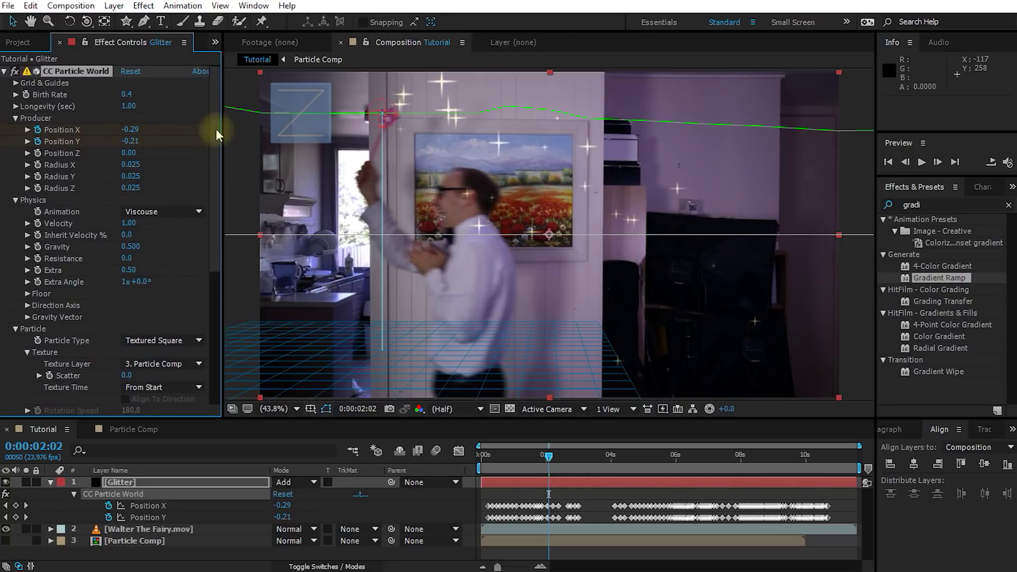
drag(127, 93, 147, 97)
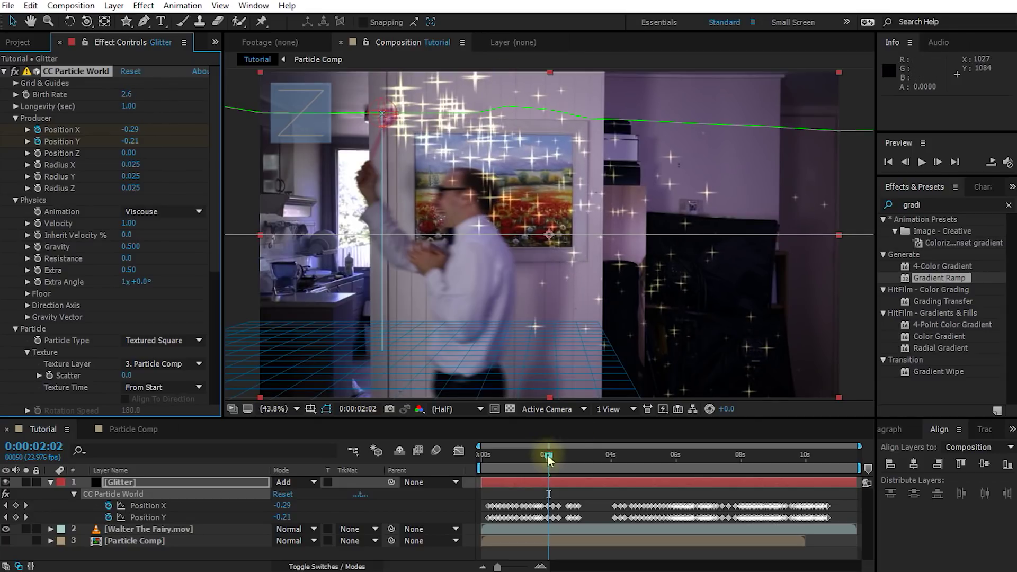
mouse_move(538, 456)
mouse_down()
mouse_move(520, 458)
mouse_move(543, 461)
mouse_up()
click(431, 120)
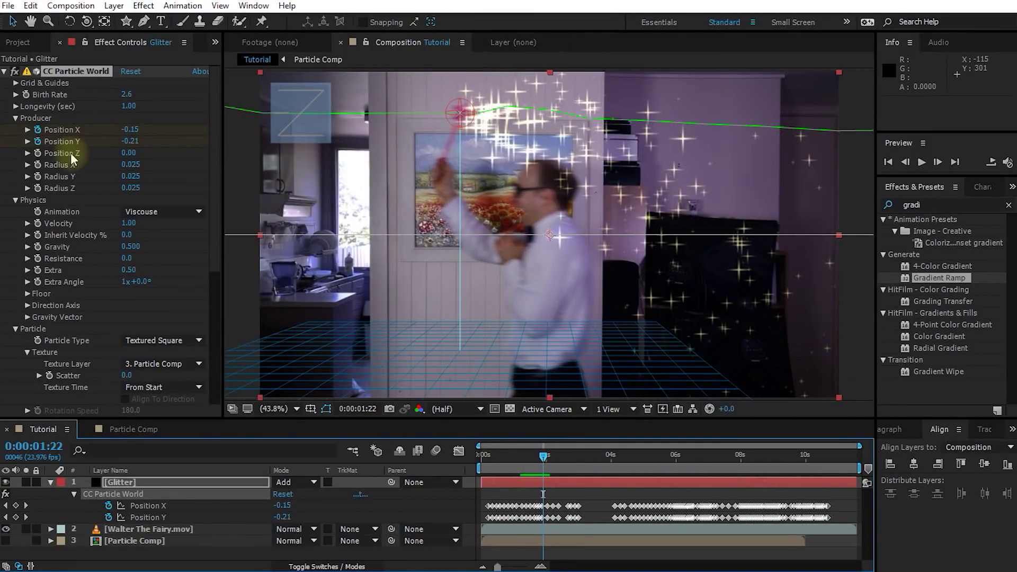
Set the emitter radii to X 0.020, Y 0.010 and Z 0.010, then fit the comp and check a later frame
click(46, 121)
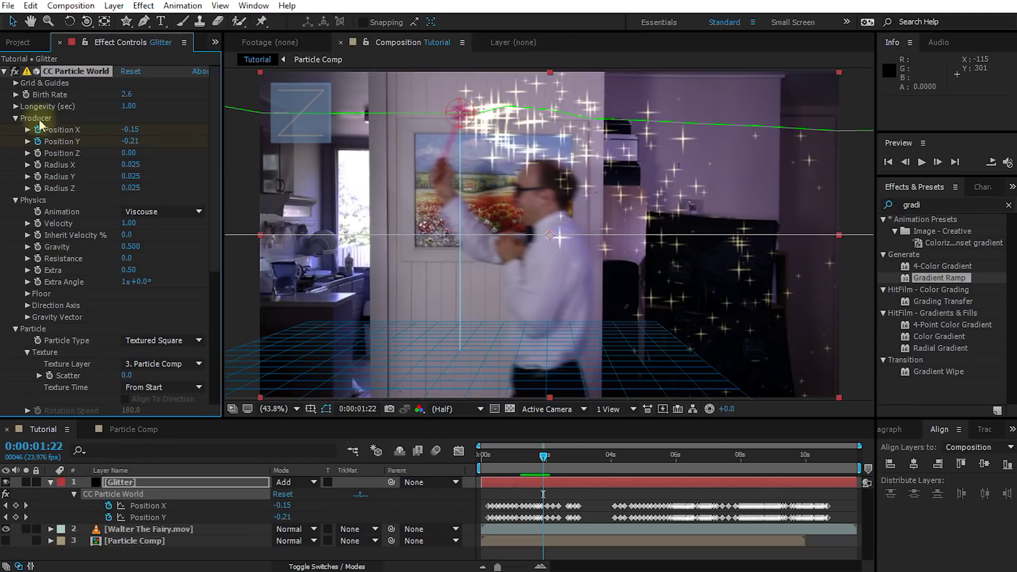
drag(135, 169, 132, 168)
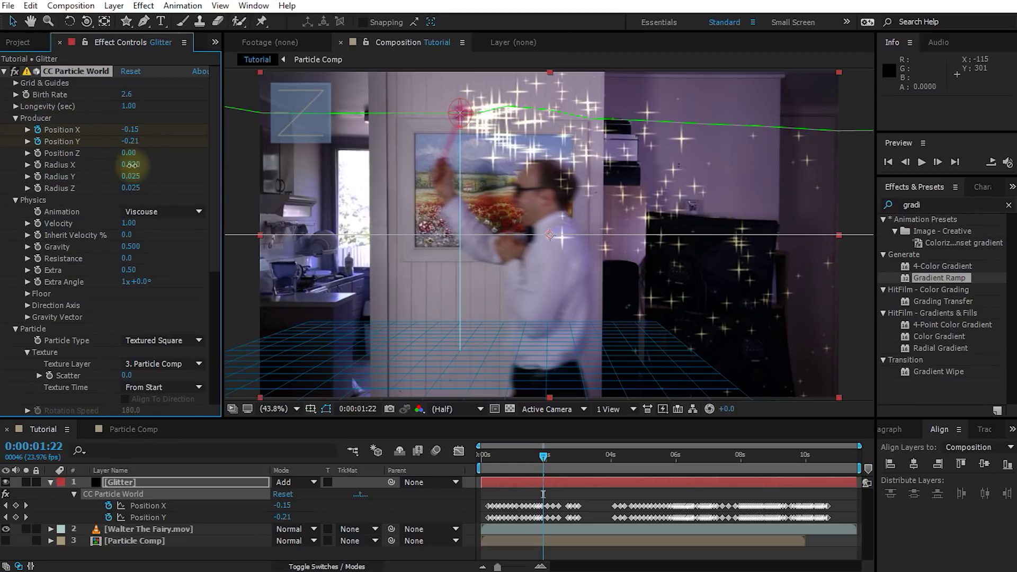
scroll(458, 102, up, 3)
drag(433, 129, 556, 191)
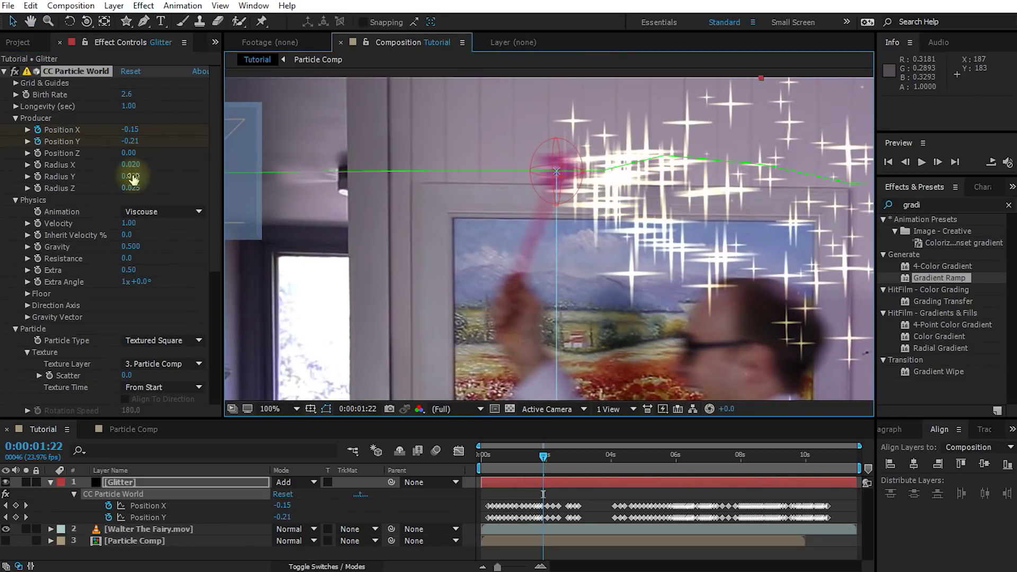
mouse_move(130, 176)
mouse_down()
mouse_move(134, 166)
mouse_move(129, 187)
mouse_up()
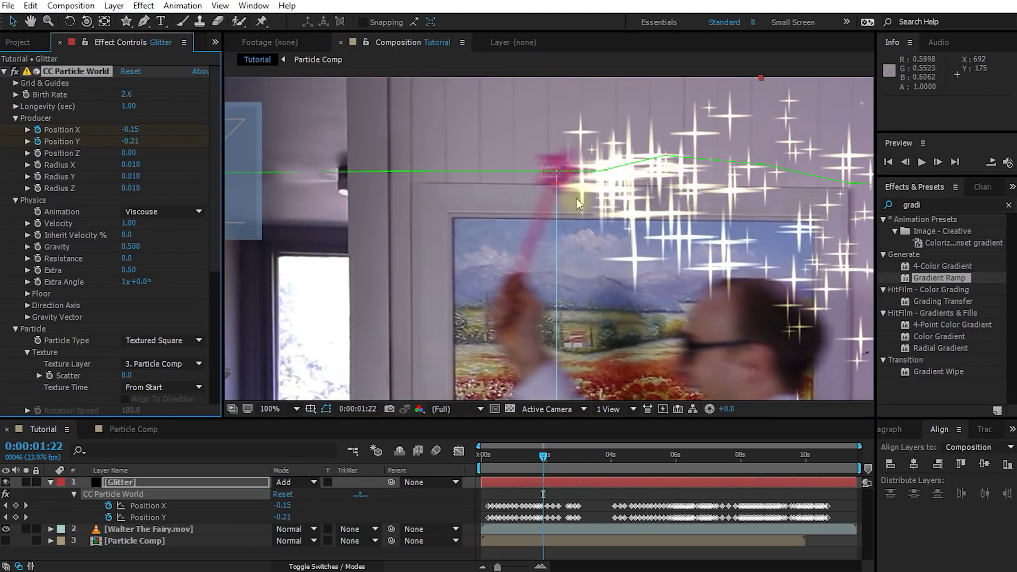
key(alt+slash)
mouse_move(543, 457)
mouse_down()
mouse_move(558, 460)
mouse_move(522, 463)
mouse_move(546, 469)
mouse_up()
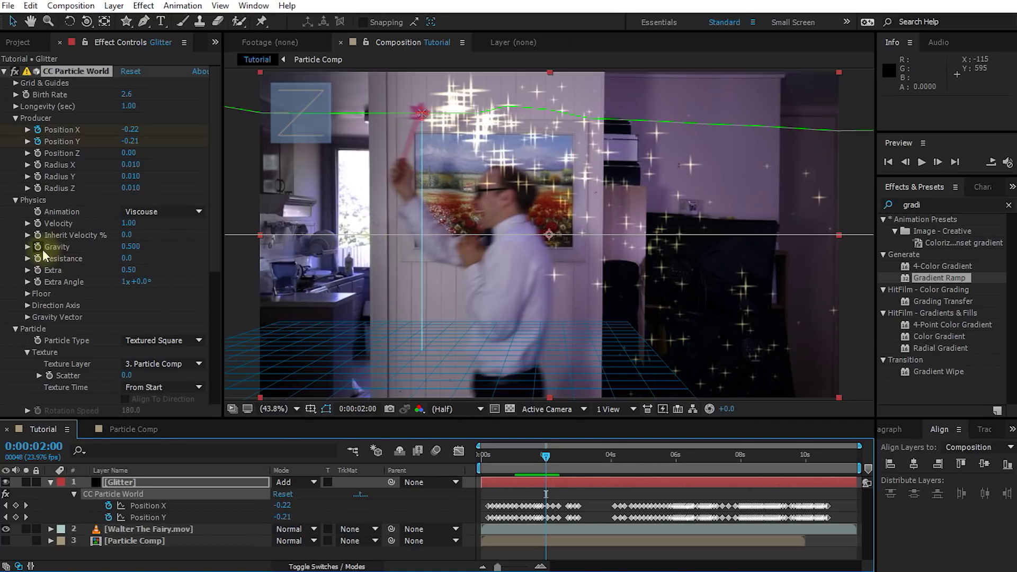
Lower the particle Gravity to 0.050, checking the trail on earlier and later frames
drag(130, 247, 114, 255)
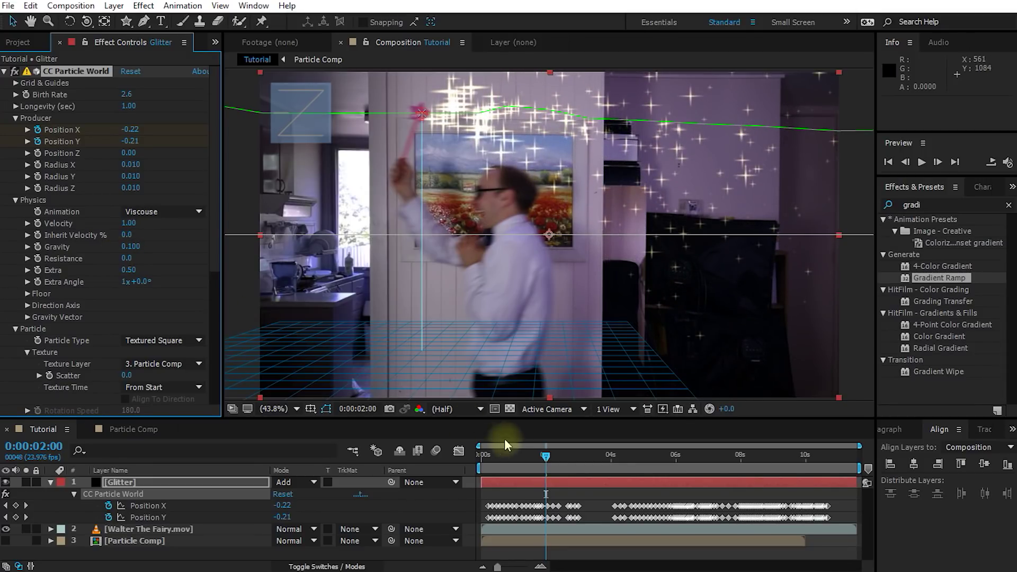
drag(527, 455, 554, 457)
click(131, 246)
drag(130, 246, 129, 247)
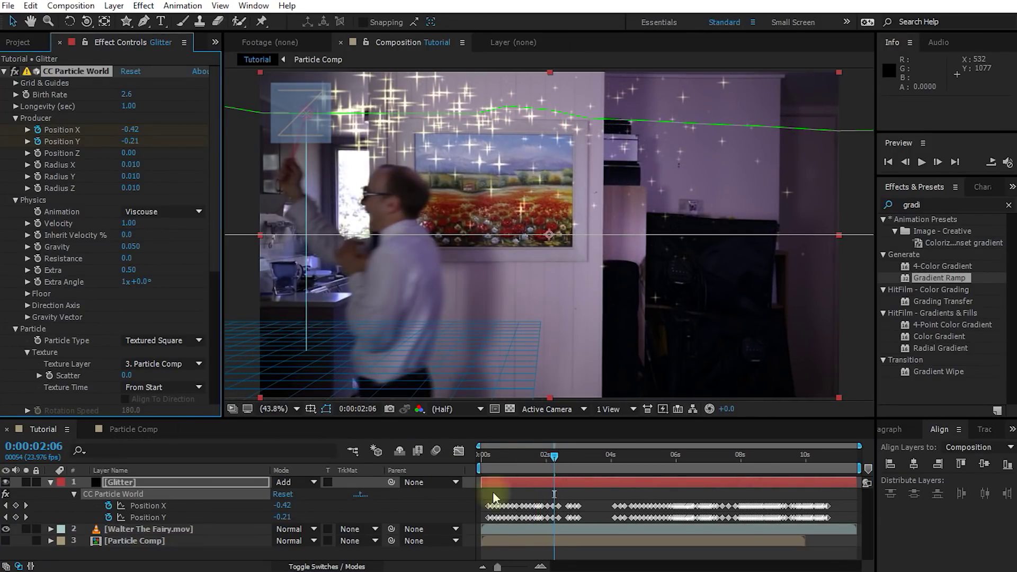
click(544, 456)
mouse_move(544, 456)
mouse_down()
mouse_move(527, 458)
mouse_move(555, 456)
mouse_move(540, 456)
mouse_move(544, 437)
mouse_up()
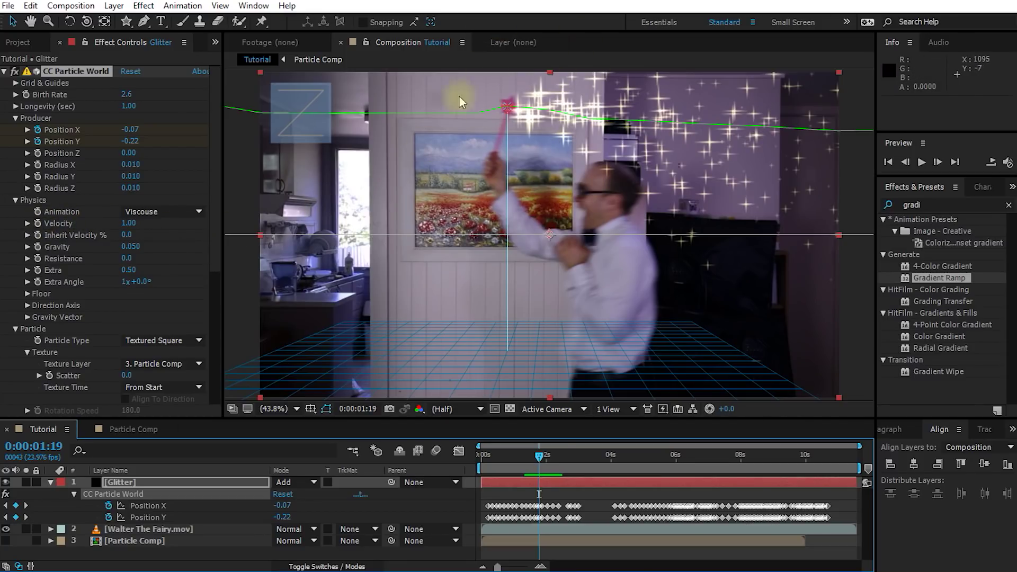
Slow the particle Velocity to 0.30 and RAM-preview the glitter from the start
click(134, 235)
drag(131, 224, 97, 235)
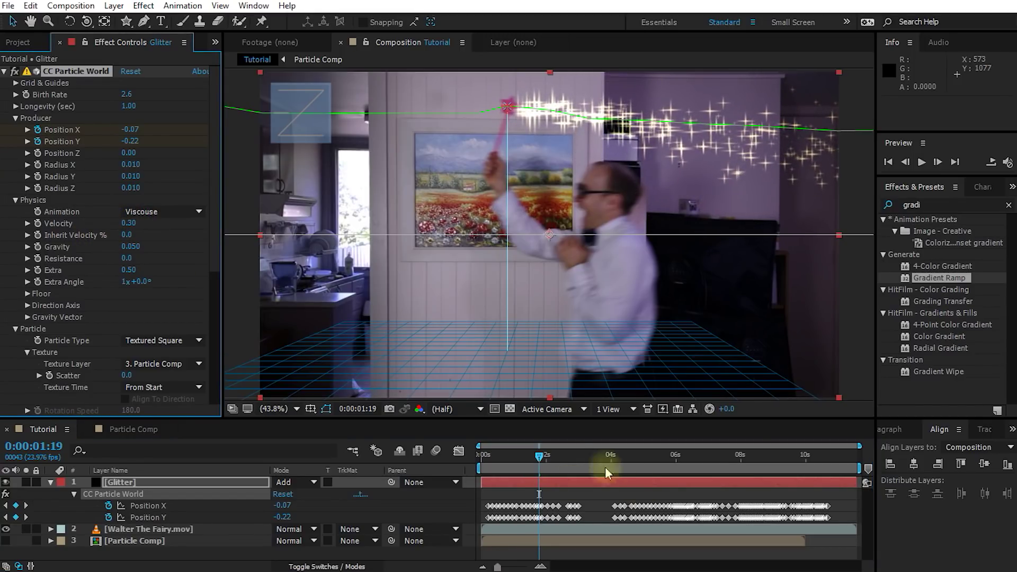
drag(539, 454, 457, 455)
key(space)
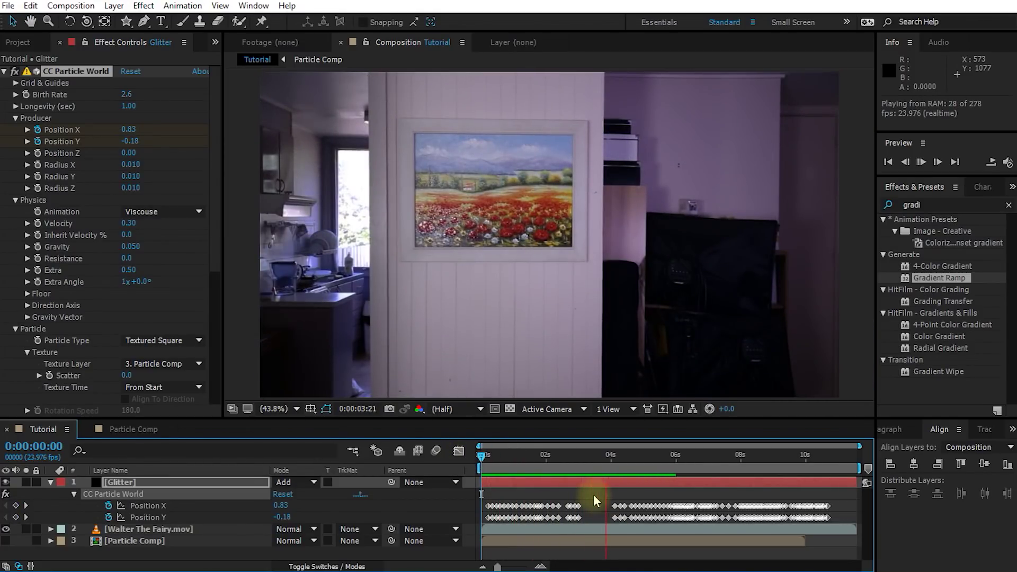
key(space)
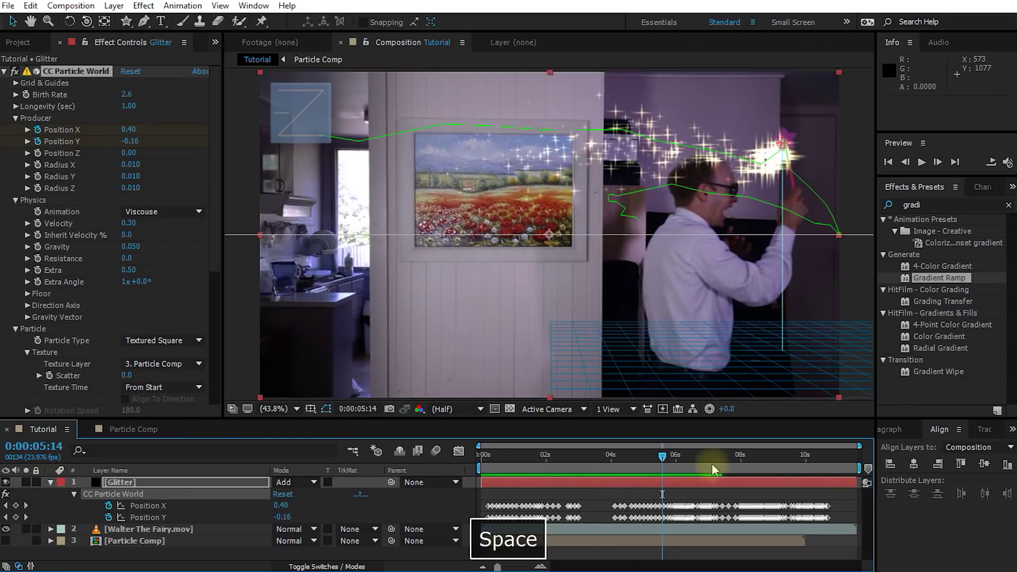
drag(711, 463, 540, 475)
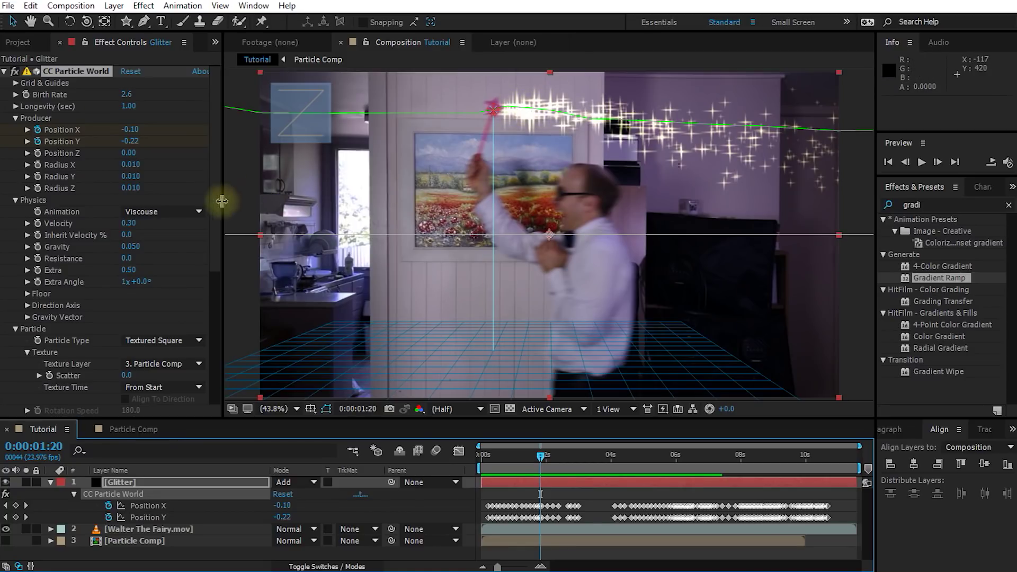
Set Birth Size to 0.520 and Longevity to 1.47 seconds, scrubbing frames to review the trail
drag(218, 205, 219, 324)
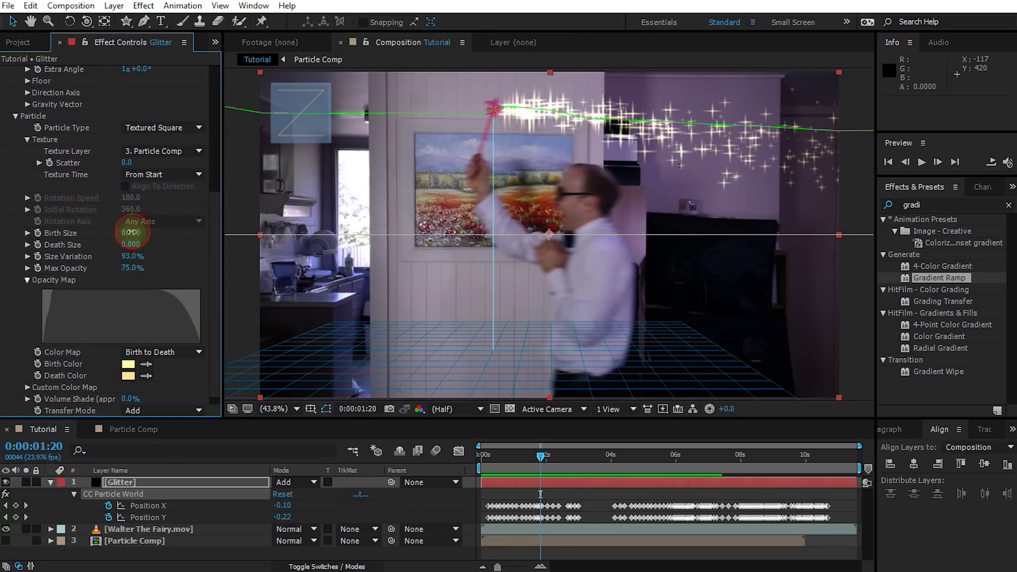
drag(131, 232, 125, 233)
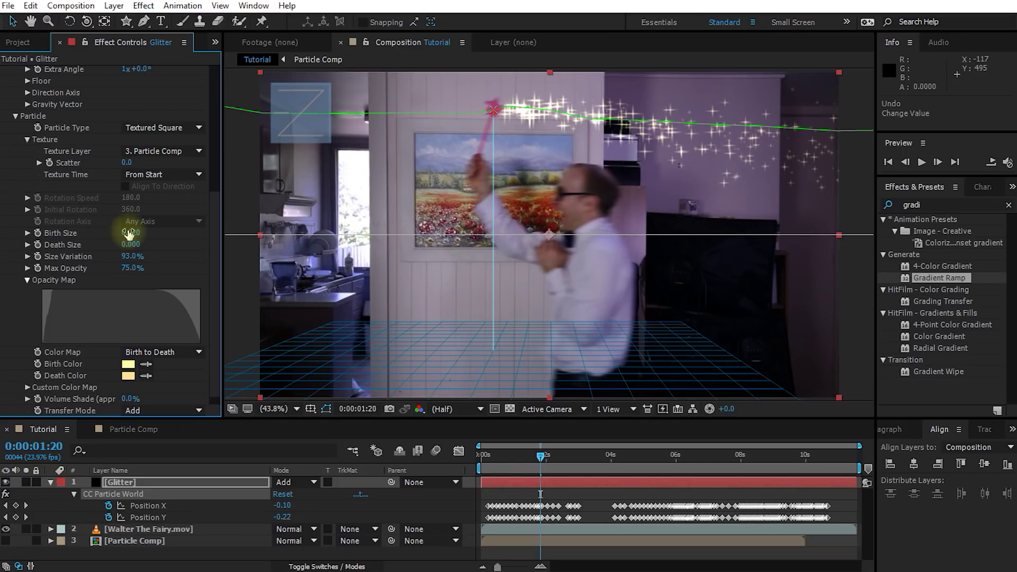
scroll(161, 224, down, 1)
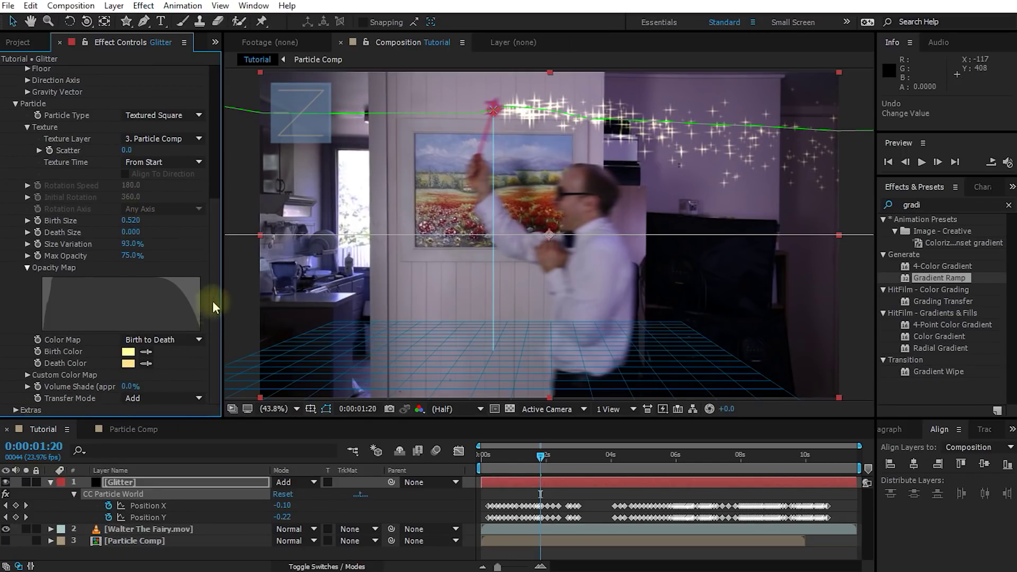
drag(217, 286, 224, 169)
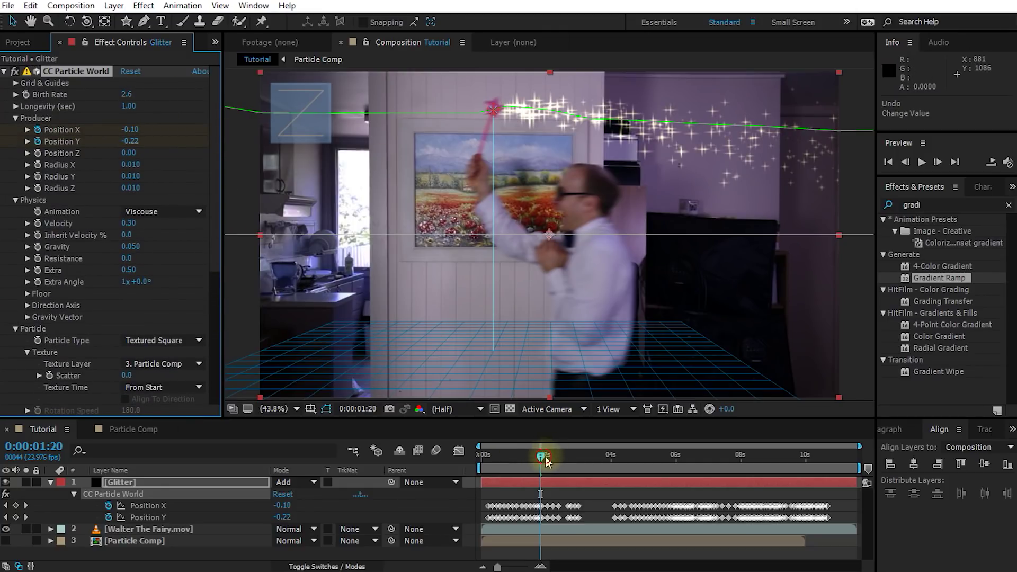
drag(540, 455, 557, 458)
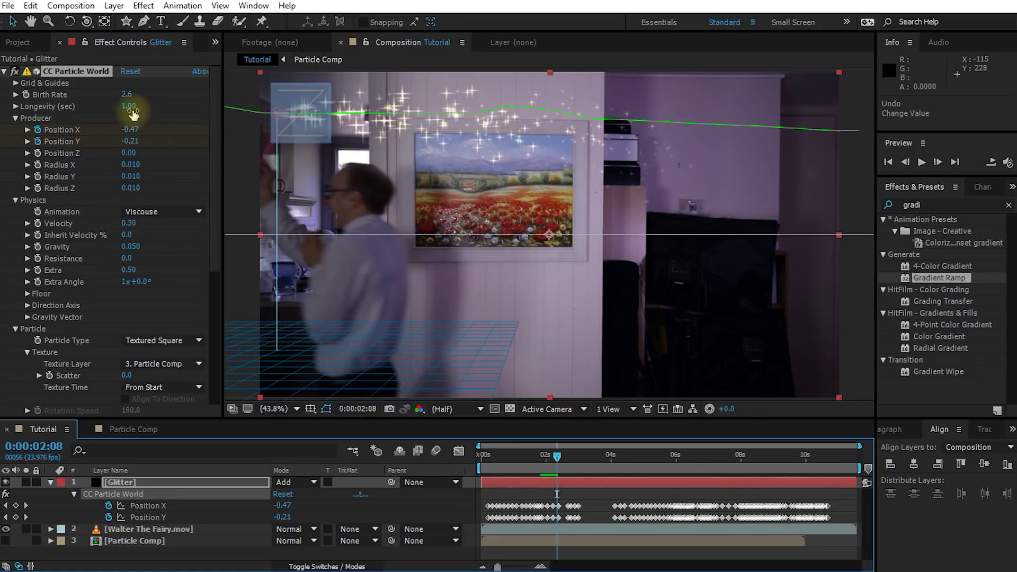
drag(133, 113, 175, 113)
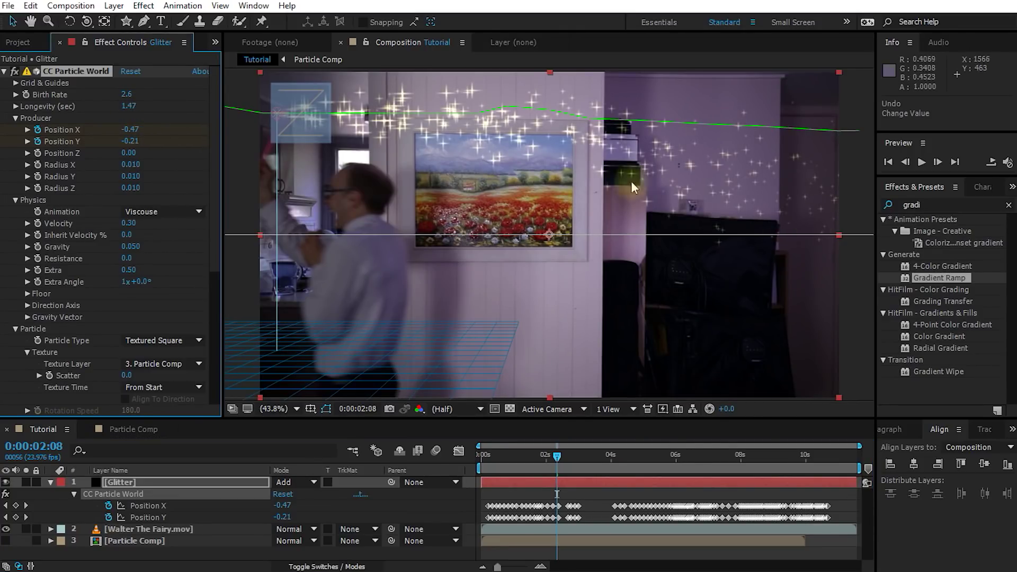
drag(557, 458, 777, 469)
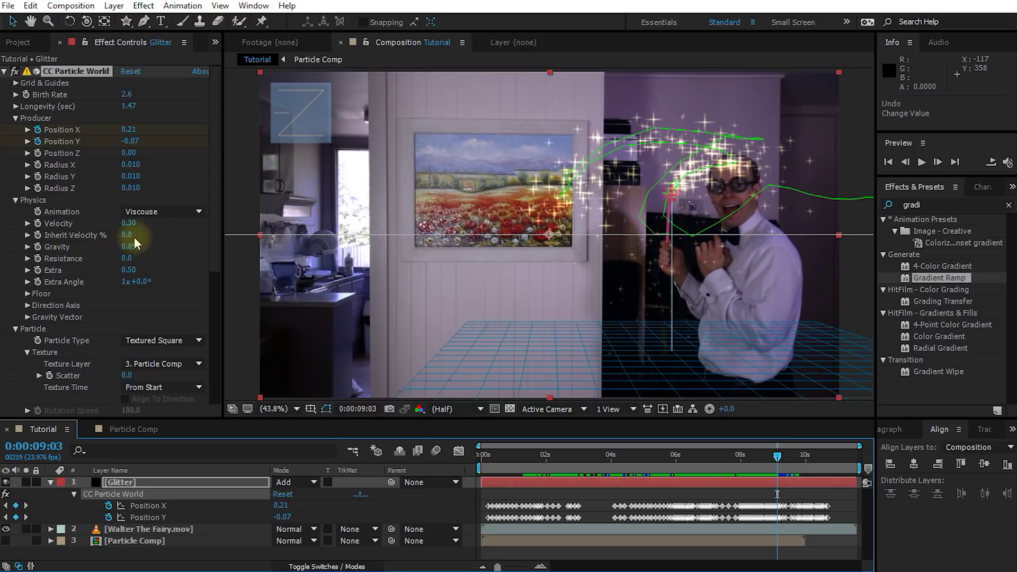
Set Physics Inherit Velocity to 5.0% and scrub the timeline to review the arcing trail
drag(127, 239, 133, 239)
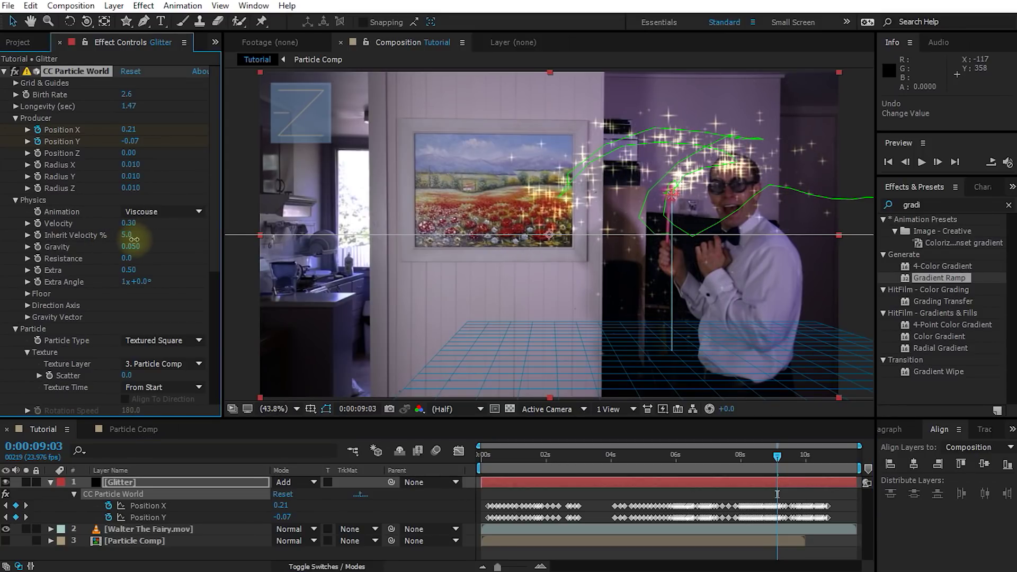
click(769, 456)
drag(759, 456, 556, 465)
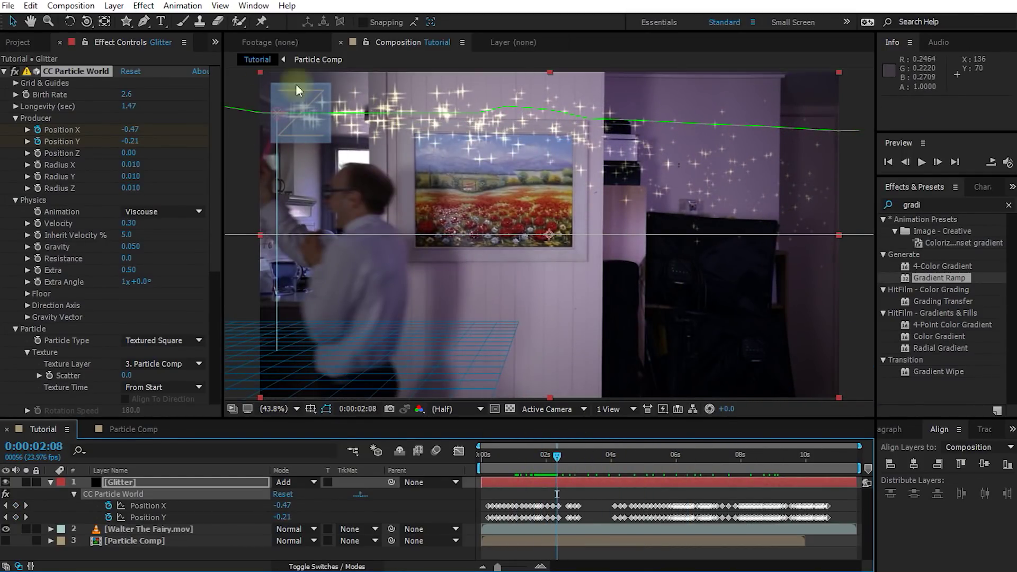
drag(556, 465, 783, 473)
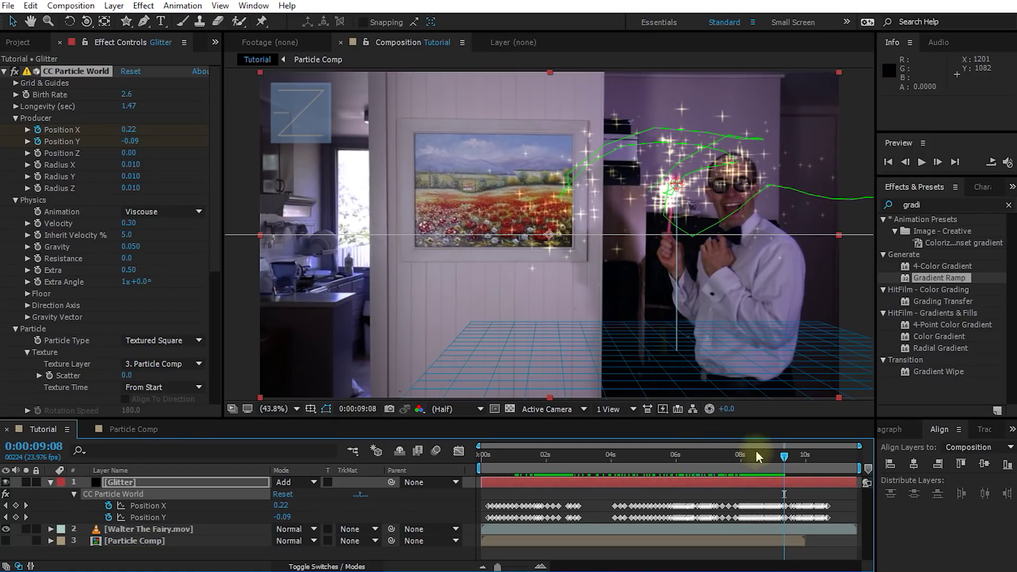
drag(755, 451, 651, 471)
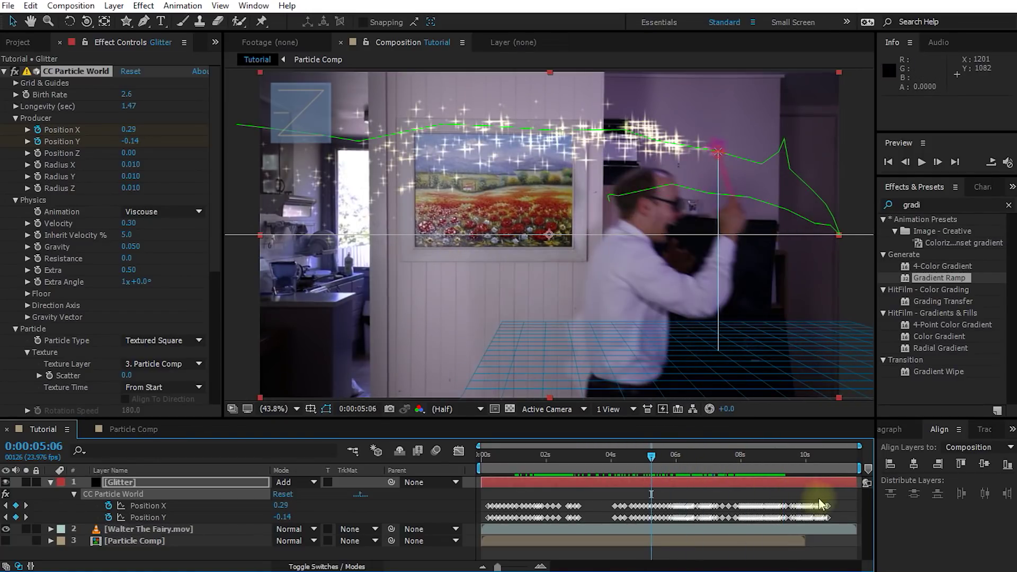
Deselect all layers, RAM-preview the finished glitter, then open the Particle Comp at about 5 seconds
click(820, 551)
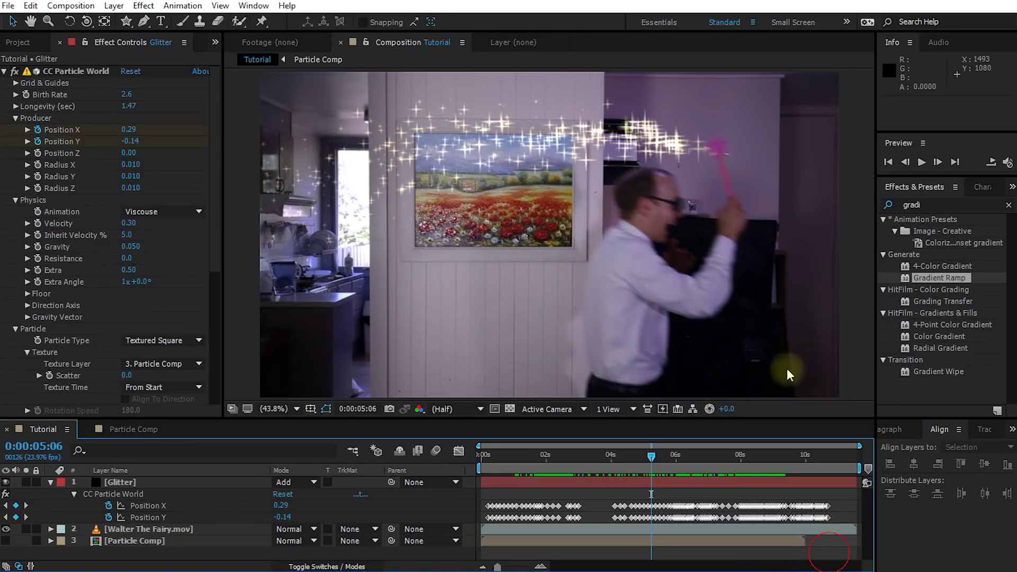
click(850, 548)
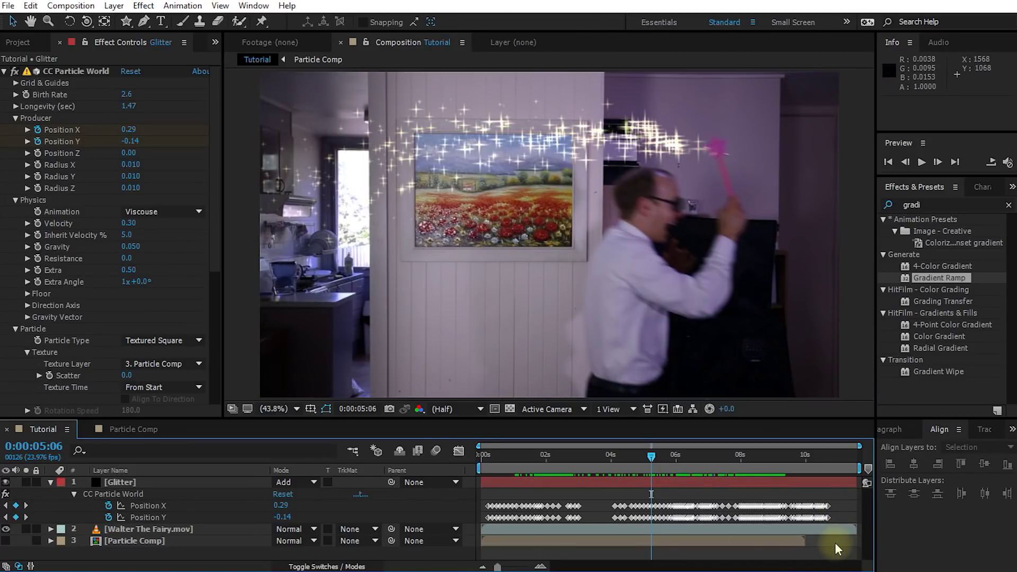
key(space)
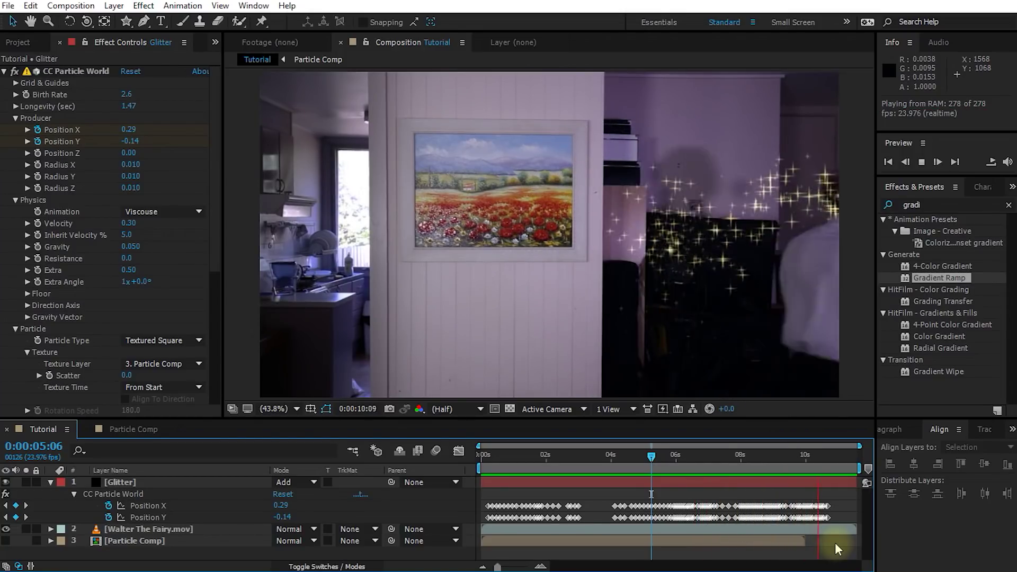
key(space)
drag(841, 454, 653, 513)
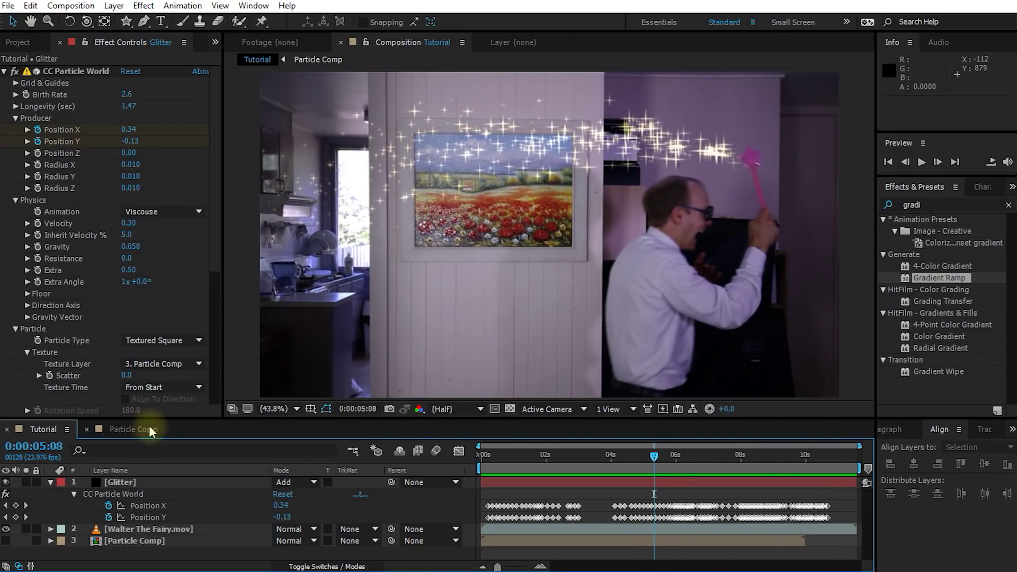
click(133, 429)
Change the Star's Scale expression to wiggle(15, 60) and scrub to check the wider size swings
click(60, 495)
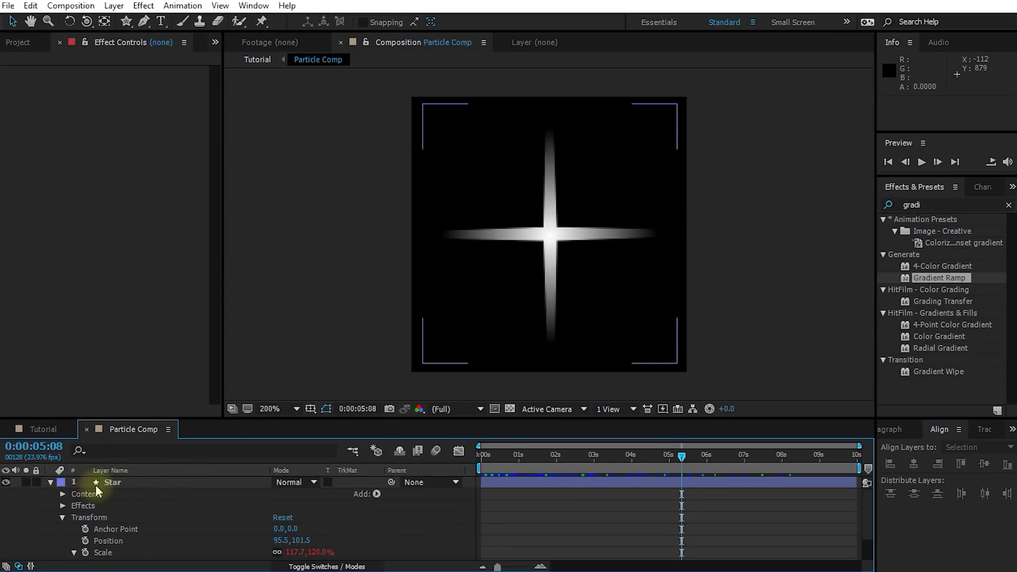
click(100, 483)
key(u)
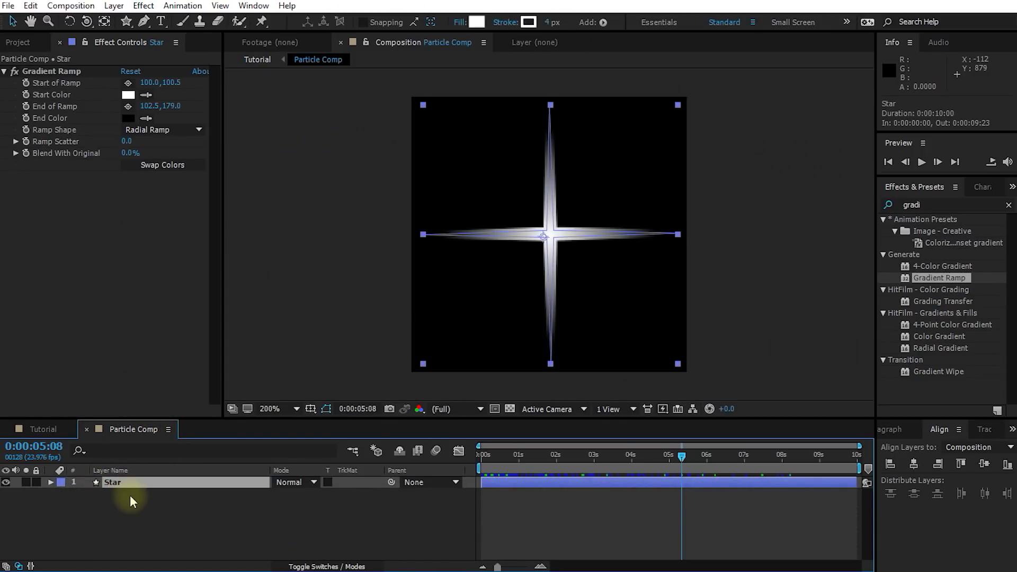
key(s)
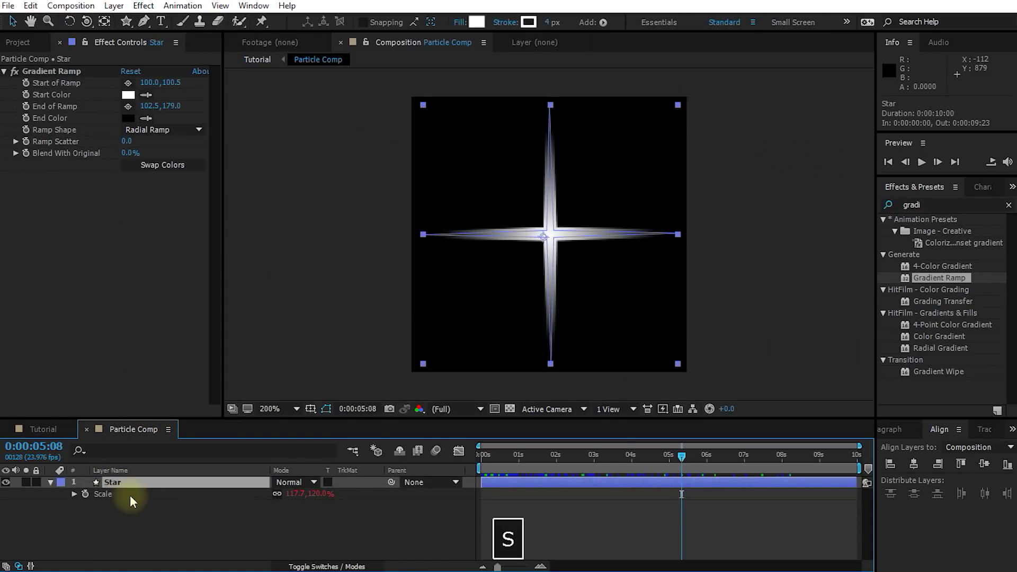
click(74, 493)
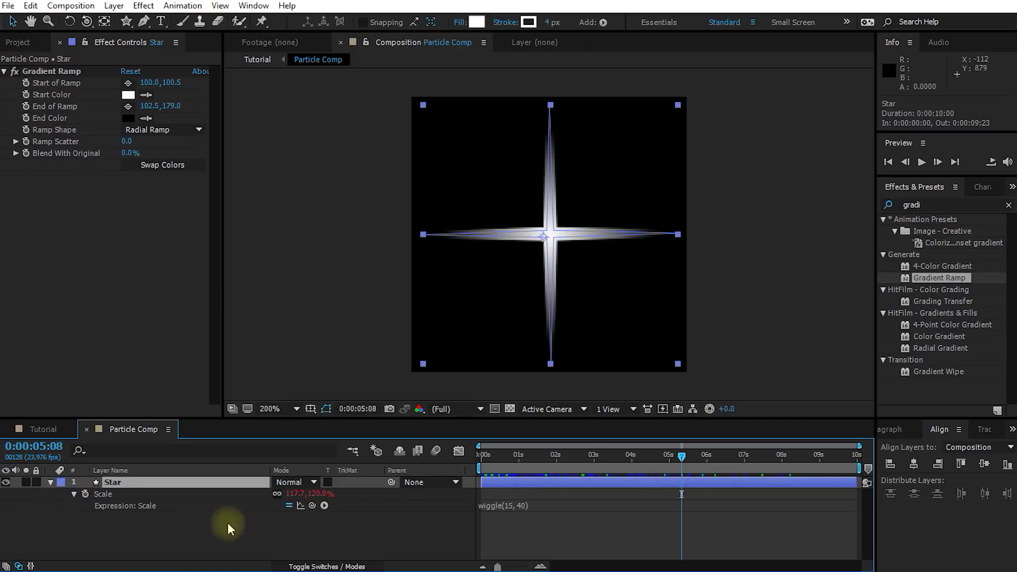
click(500, 507)
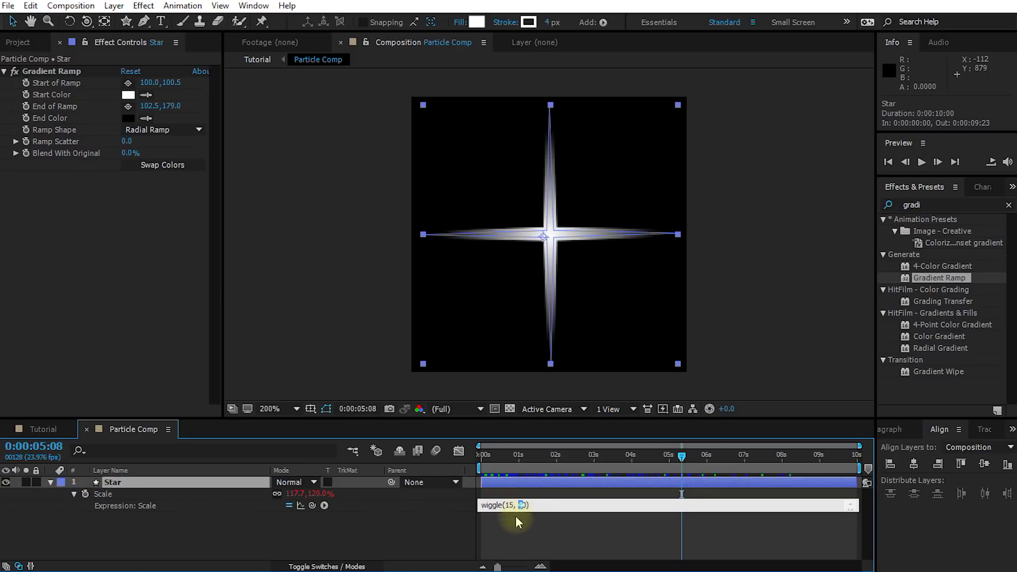
key(shift+Left)
key(shift+Left)
key(shift+Left)
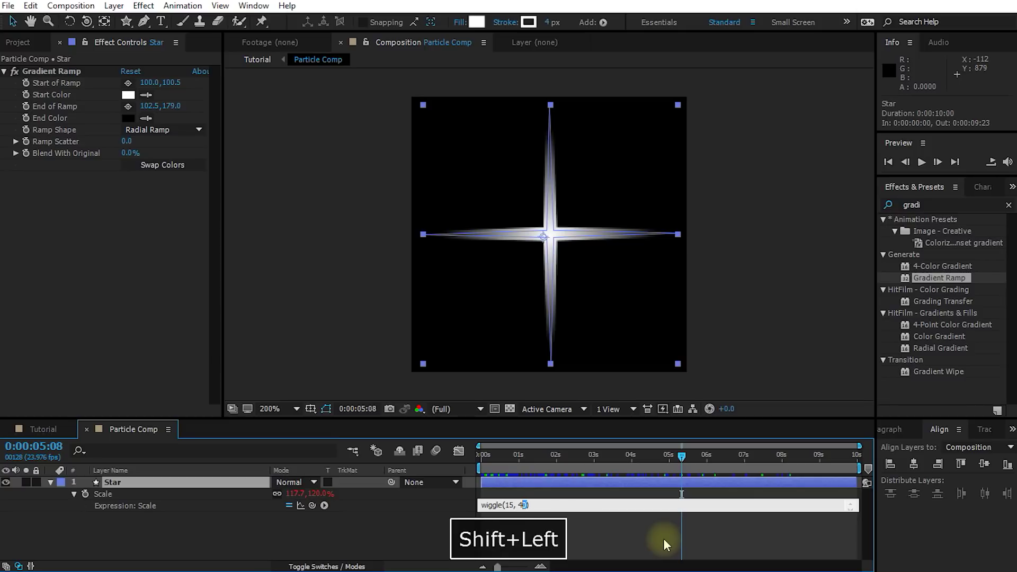
key(Right)
text(6)
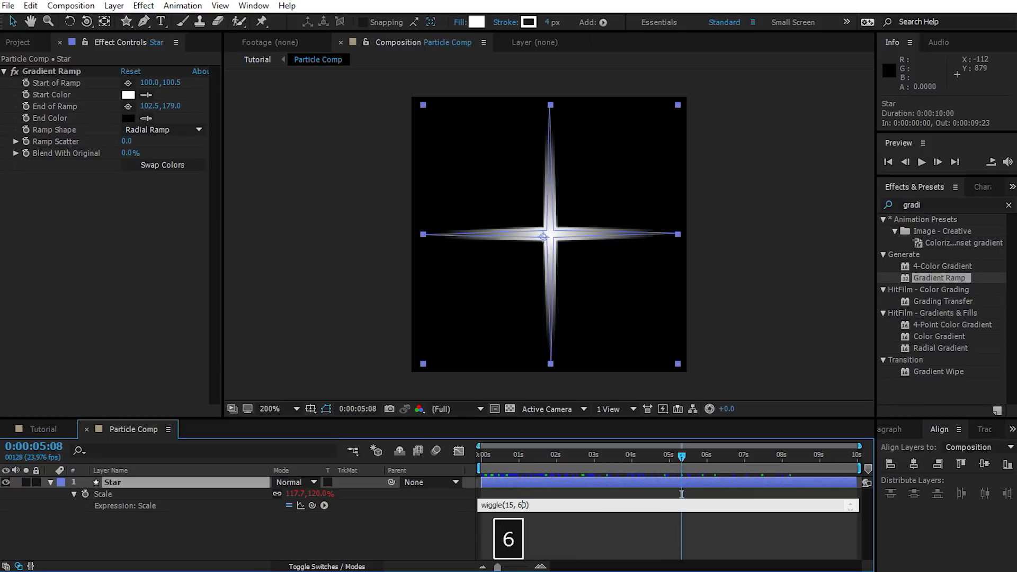
click(549, 540)
drag(665, 455, 599, 467)
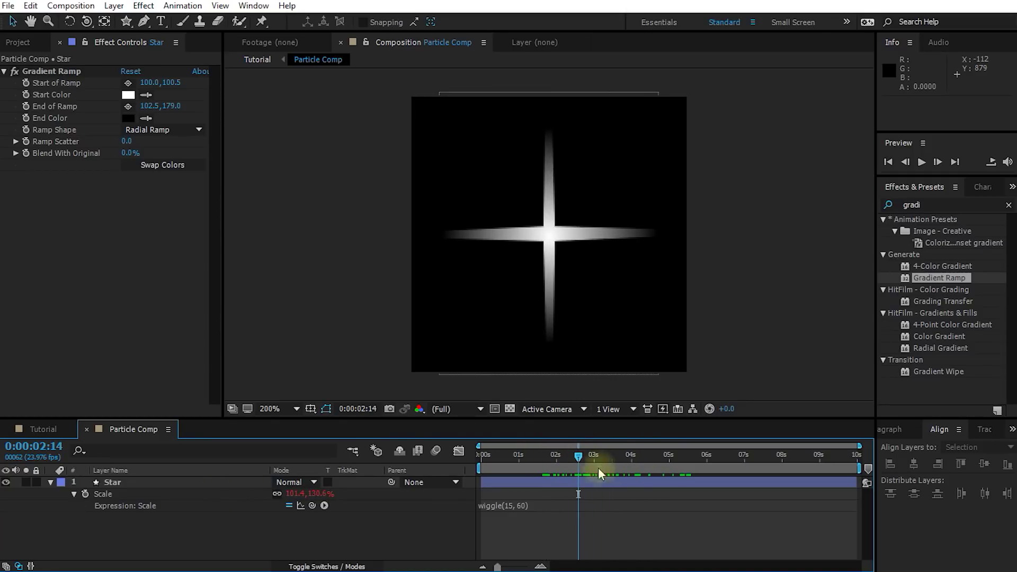
Add a wiggle(10, 50) expression to the Star's Opacity and scrub to watch it flicker
click(118, 487)
key(t)
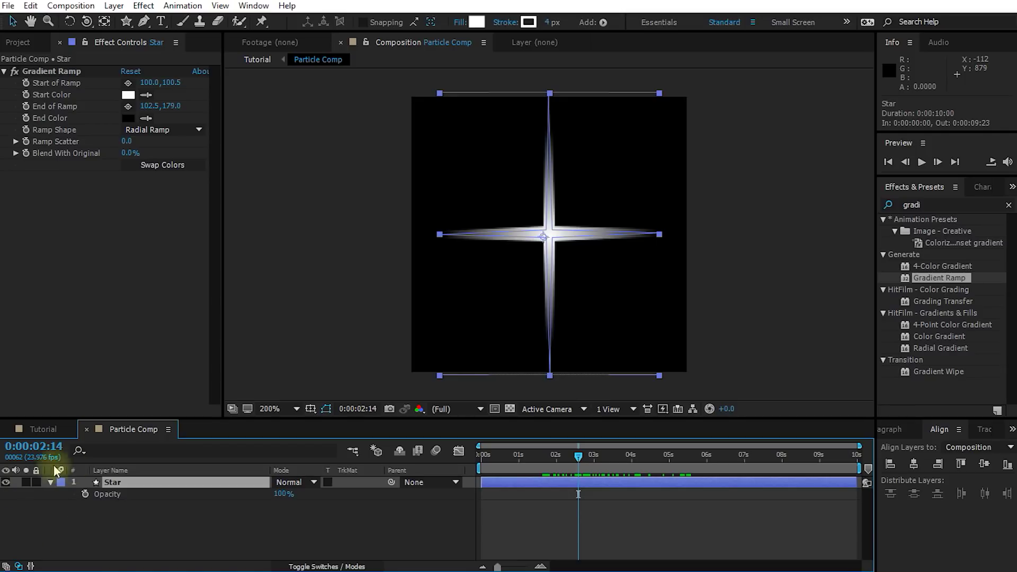
alt+click(84, 493)
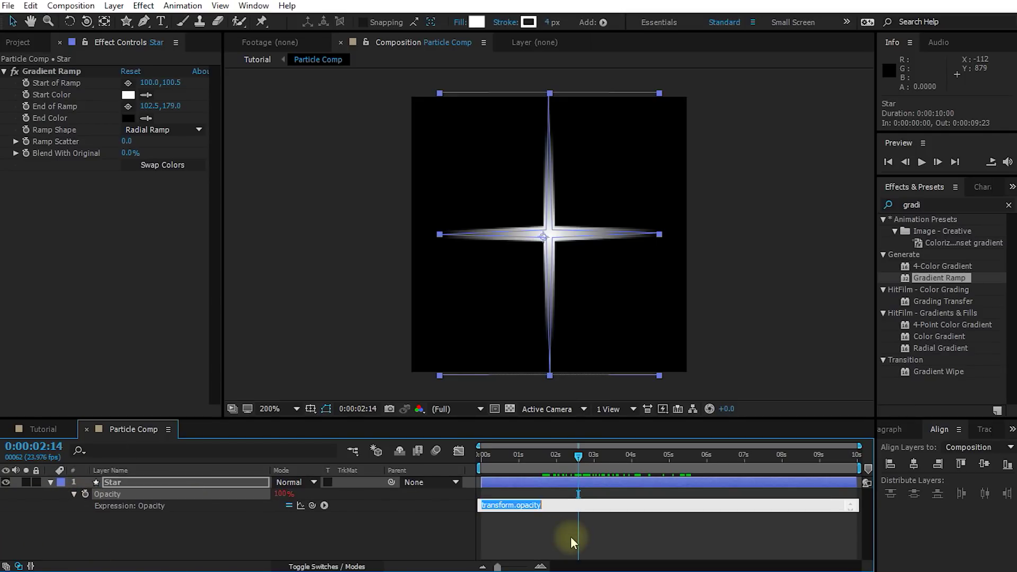
text(wiggle)
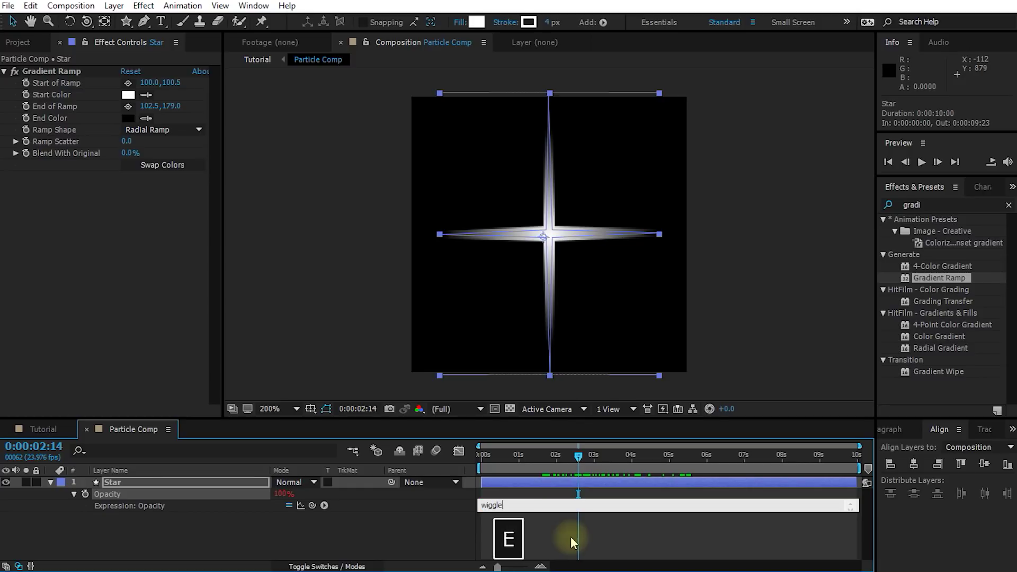
text((10,)
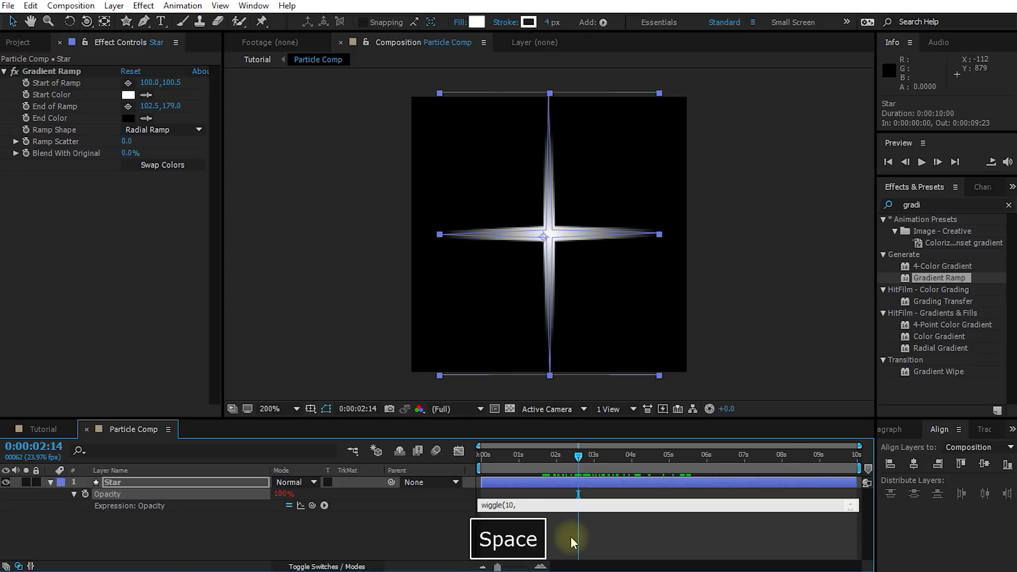
text( 50))
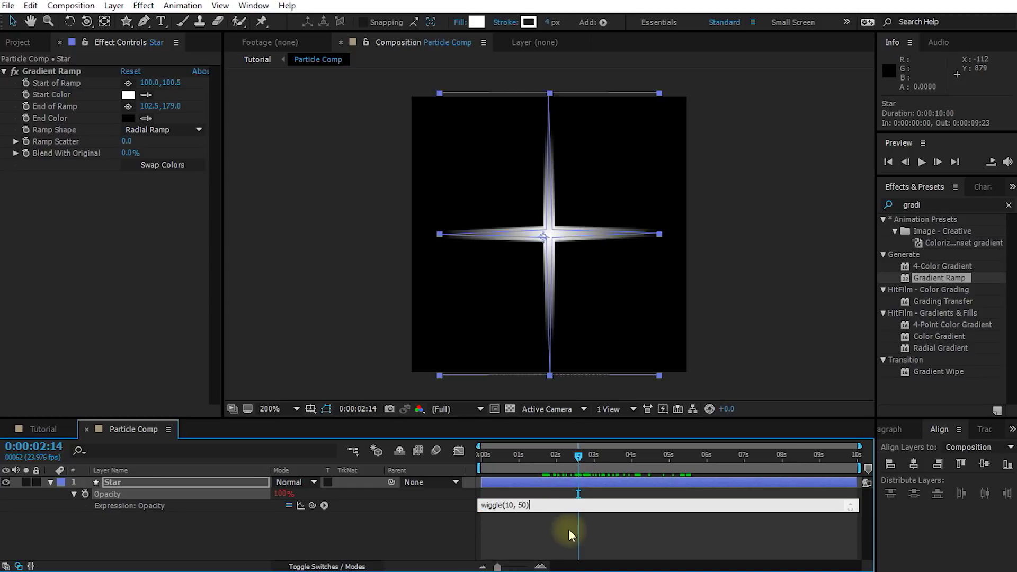
click(568, 528)
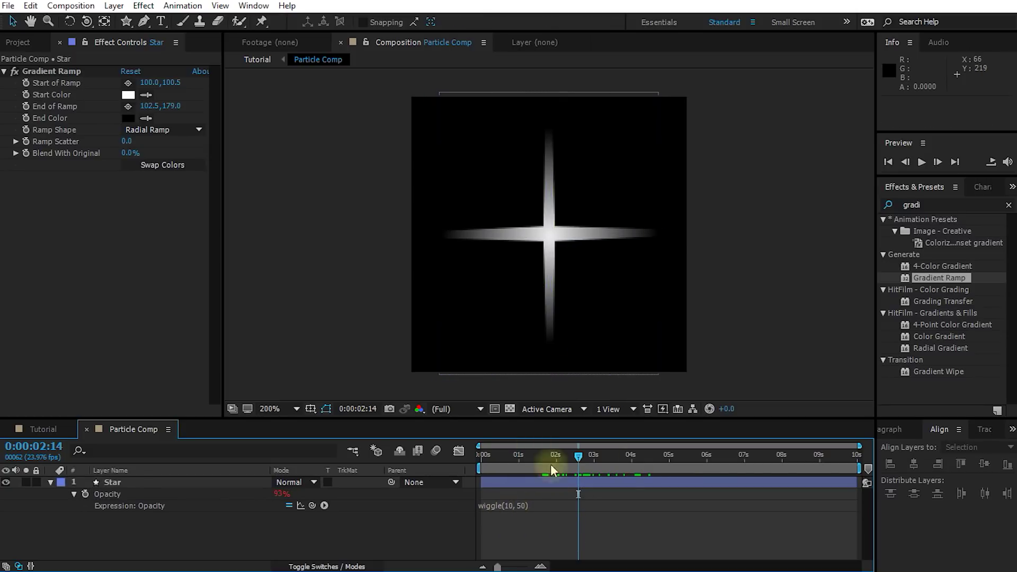
drag(580, 459, 639, 468)
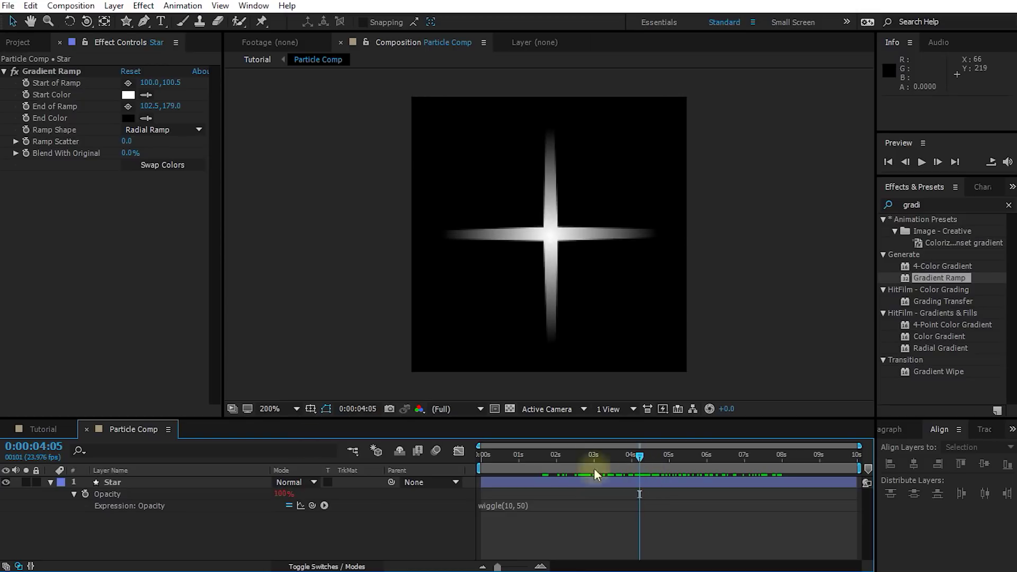
click(37, 429)
RAM-preview the Tutorial comp from the start, return to about 5 seconds, and select Glitter
drag(617, 457, 481, 461)
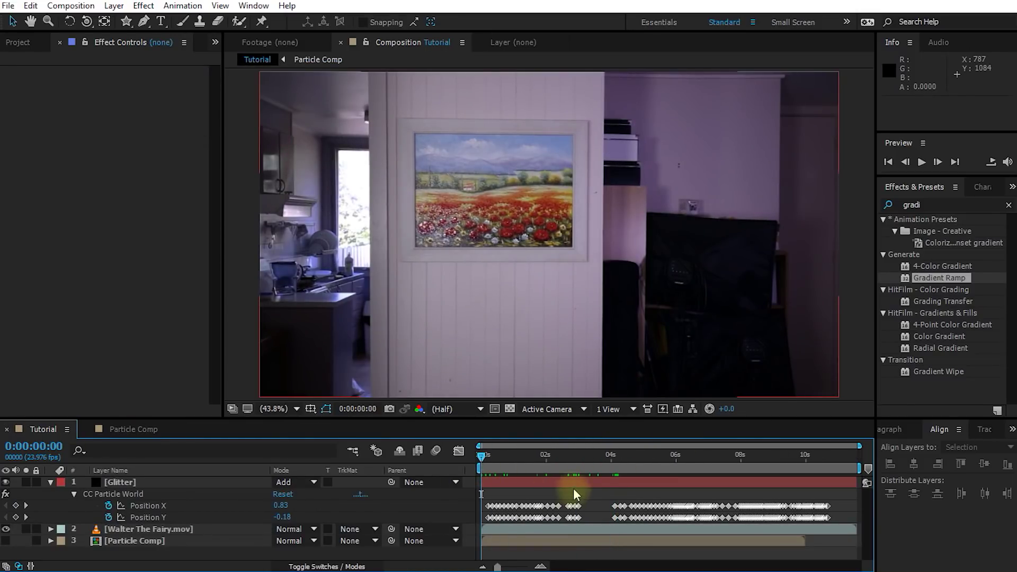
key(space)
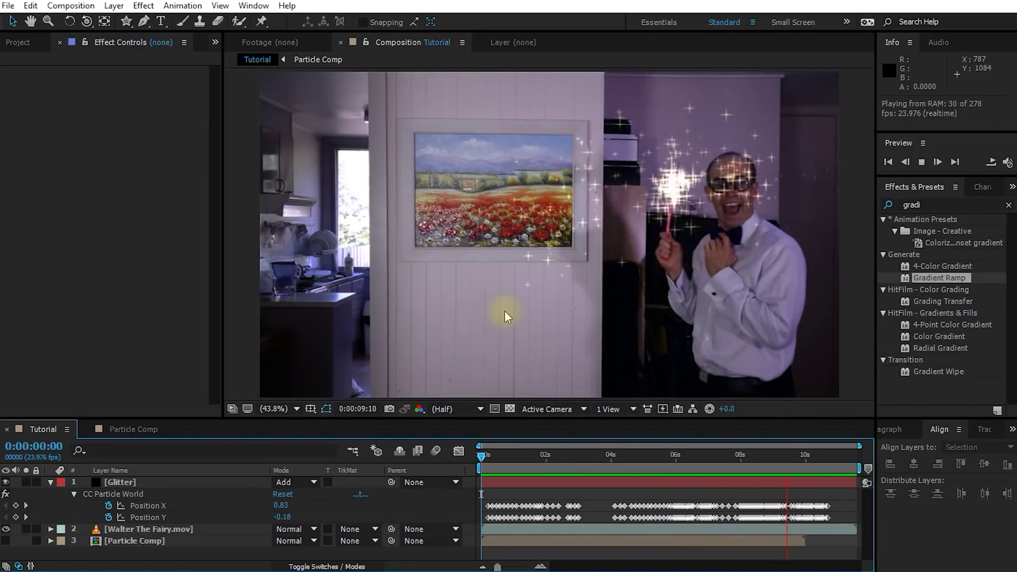
key(space)
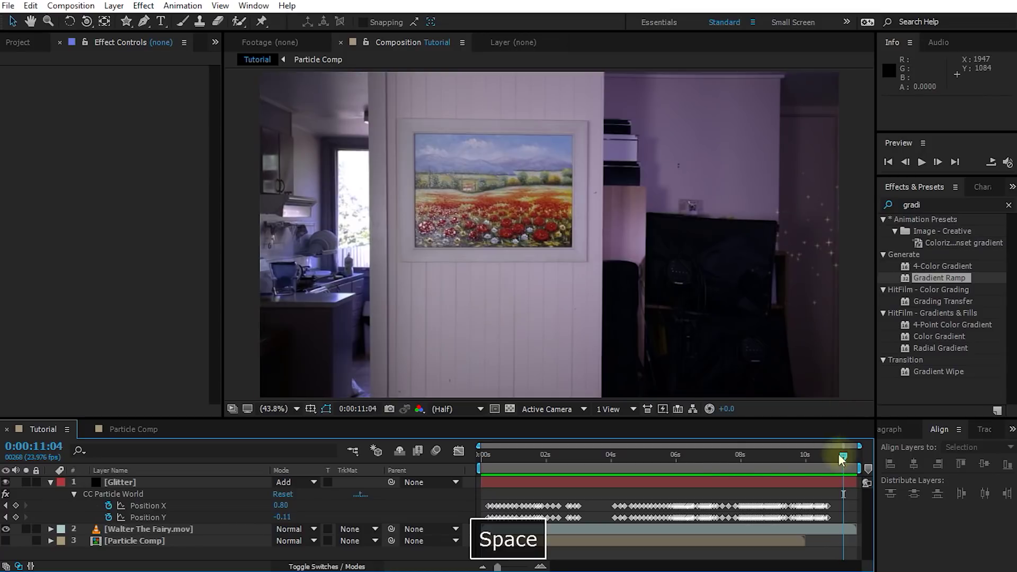
drag(838, 454, 658, 465)
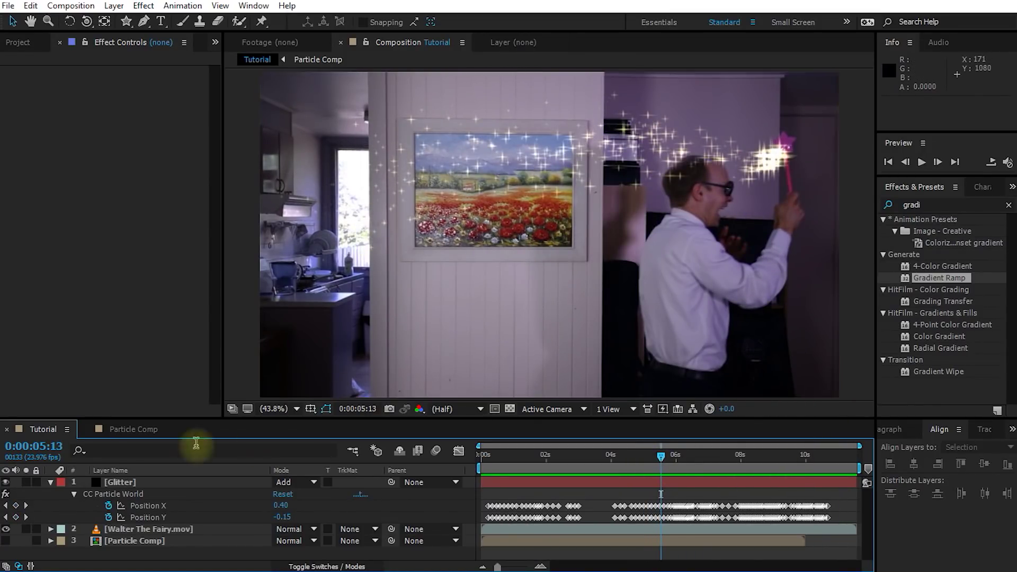
click(123, 481)
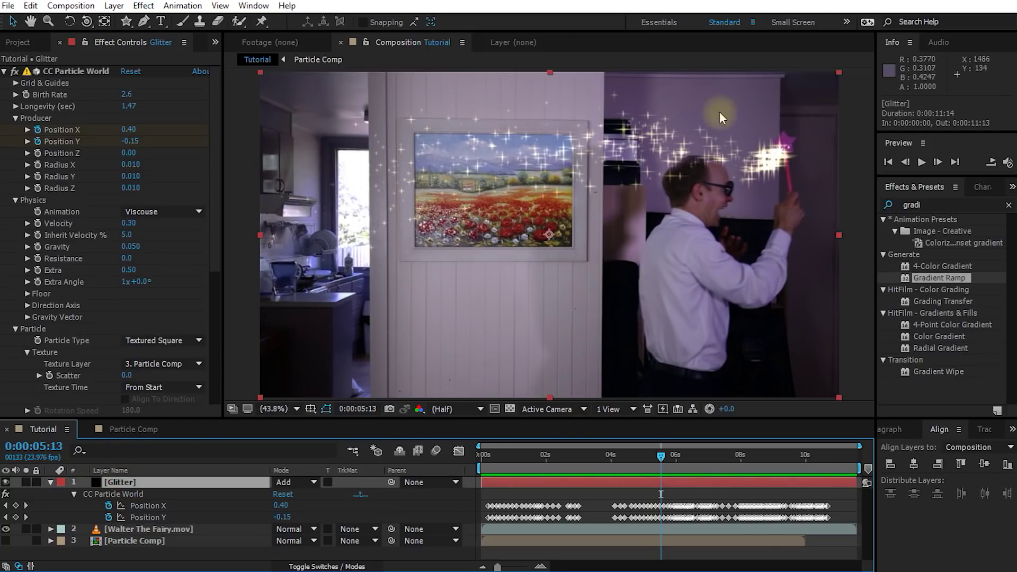
Apply Stylize > Glow to the Glitter layer and zoom the viewer to 100% on the wand
click(936, 201)
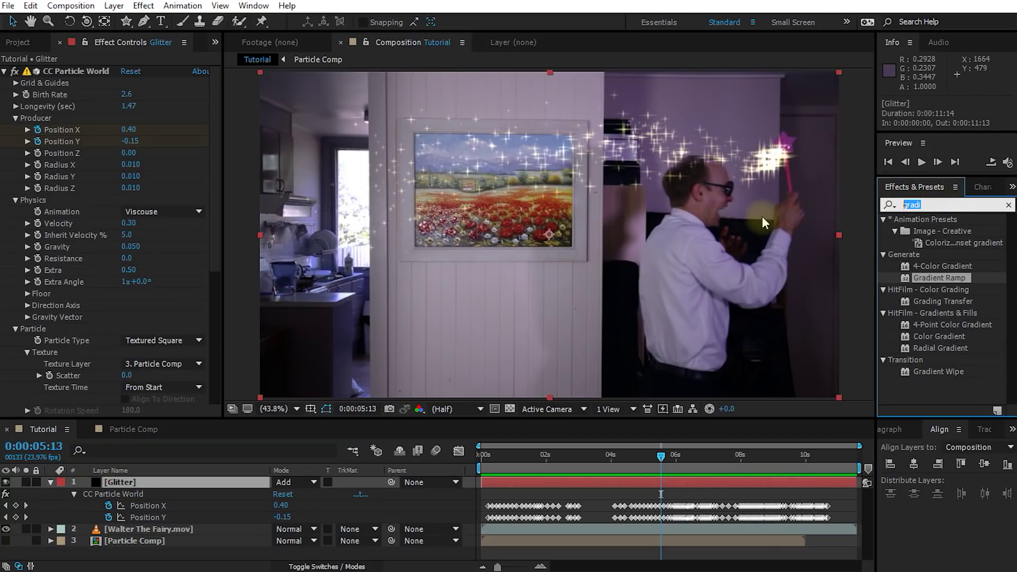
text(glow)
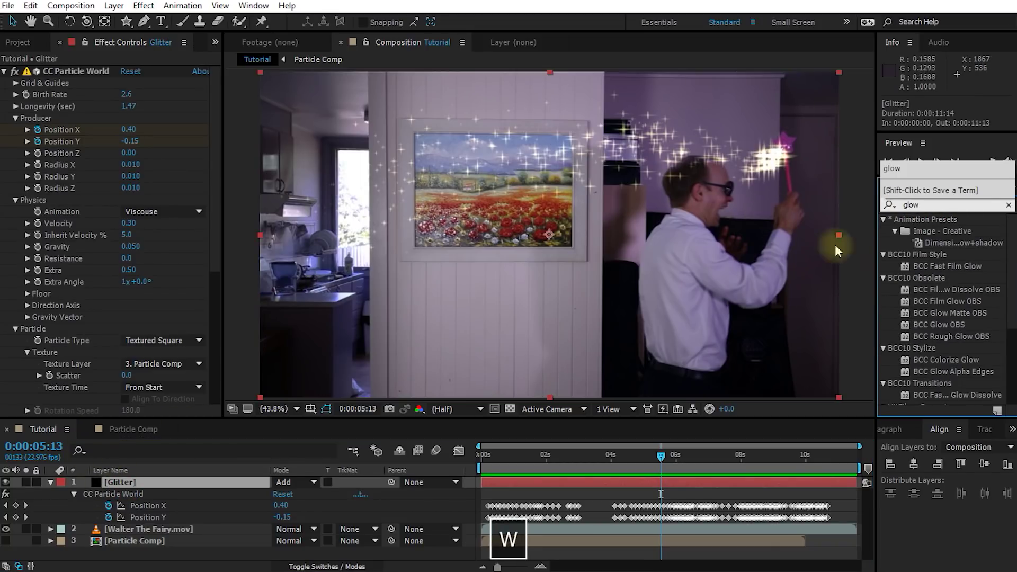
scroll(942, 318, down, 4)
drag(922, 374, 127, 481)
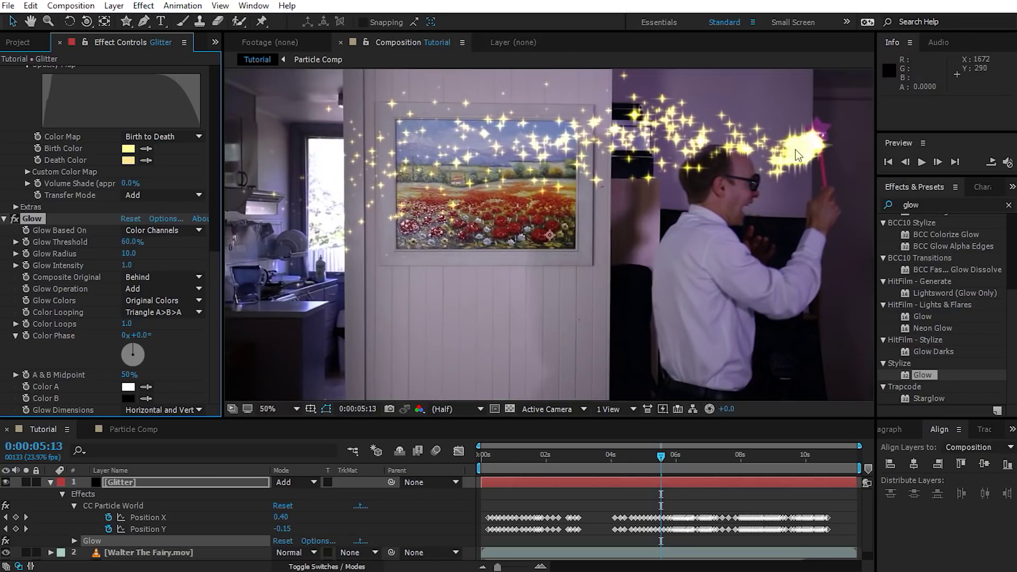
key(period)
drag(807, 159, 688, 262)
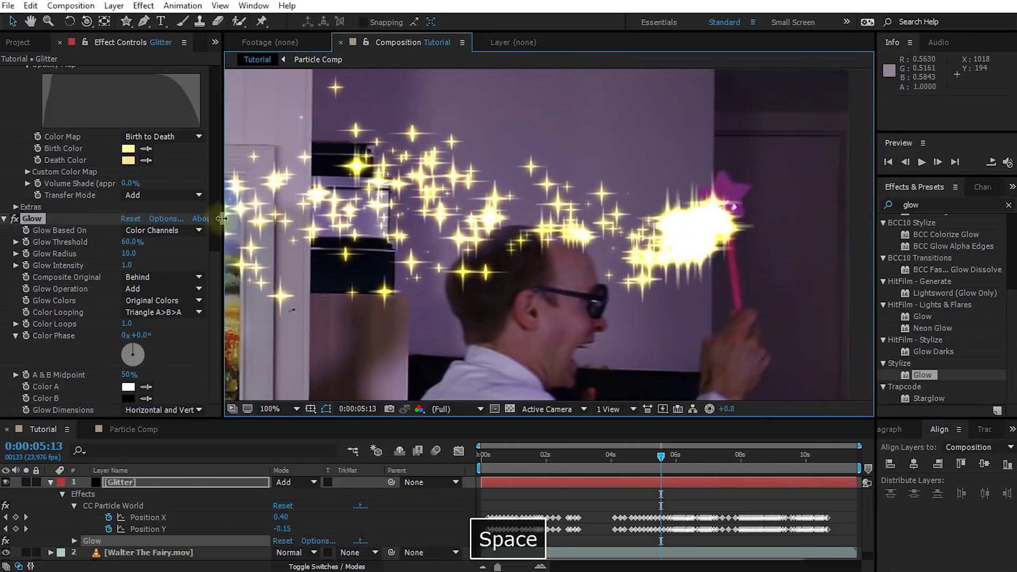
Set the Glow to Threshold 99.6%, Radius 69 and Intensity 1.0, then fit the view again
click(211, 263)
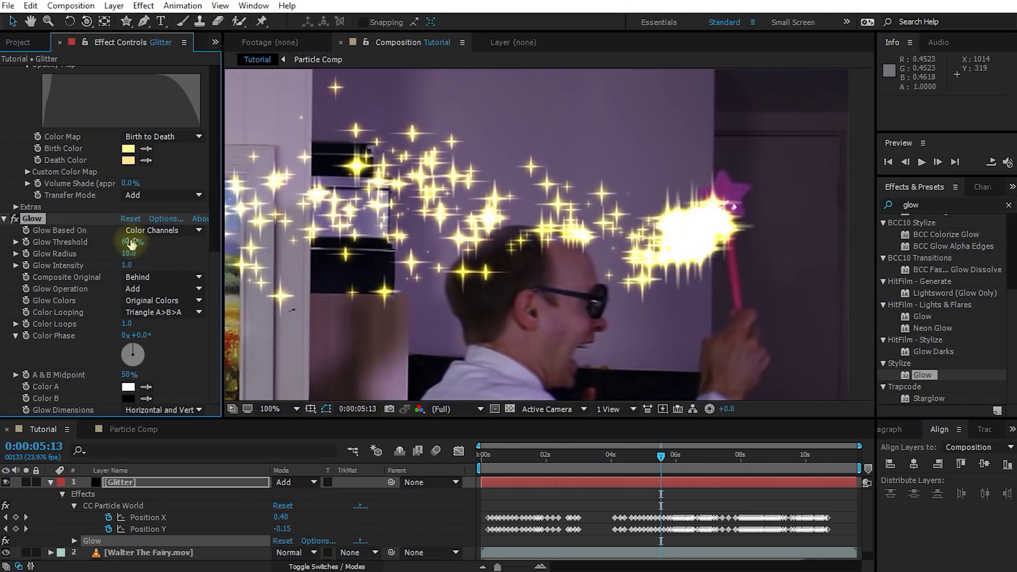
drag(135, 242, 237, 251)
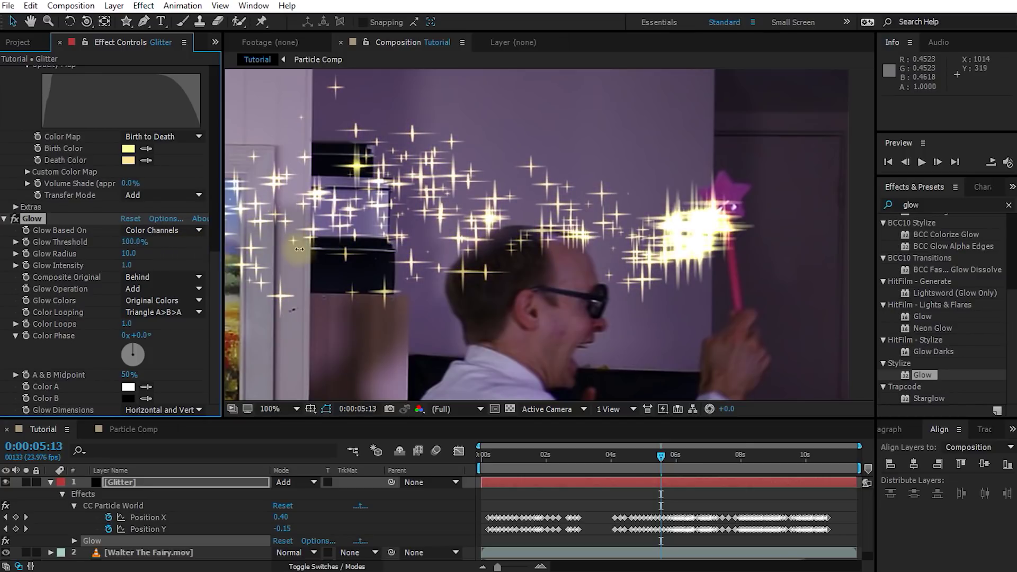
drag(300, 249, 339, 264)
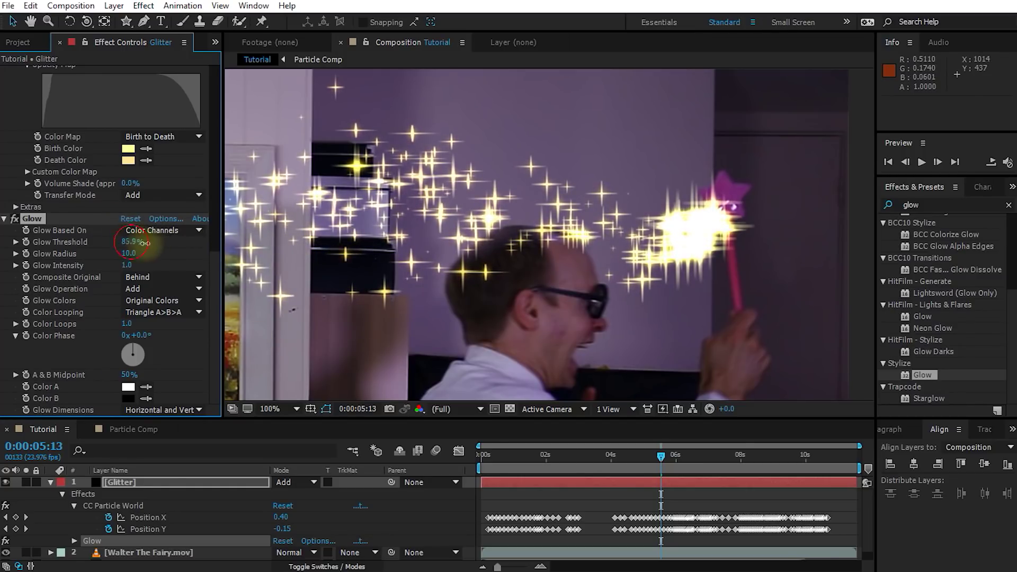
drag(144, 243, 169, 245)
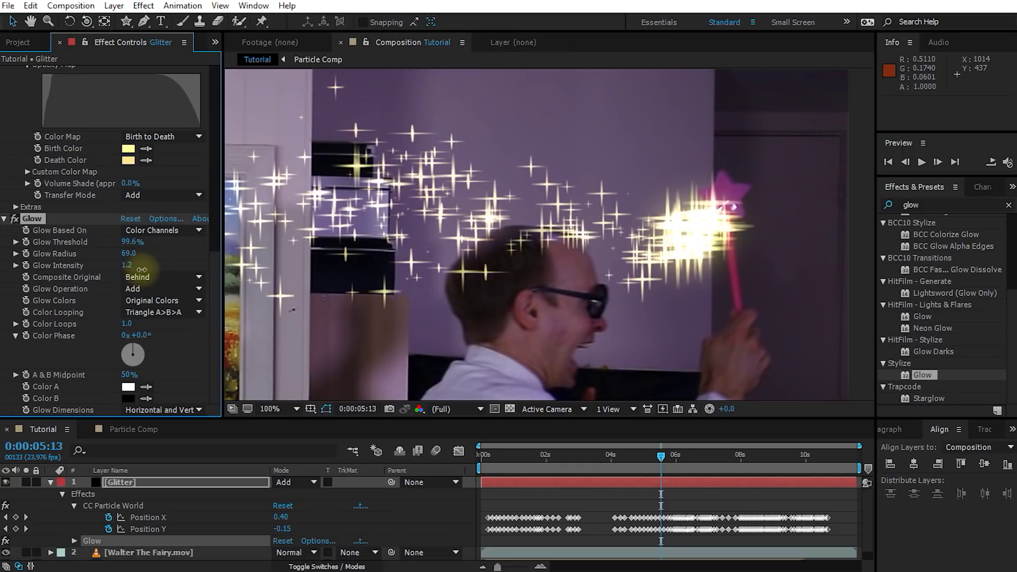
key(alt+slash)
key(ctrl+z)
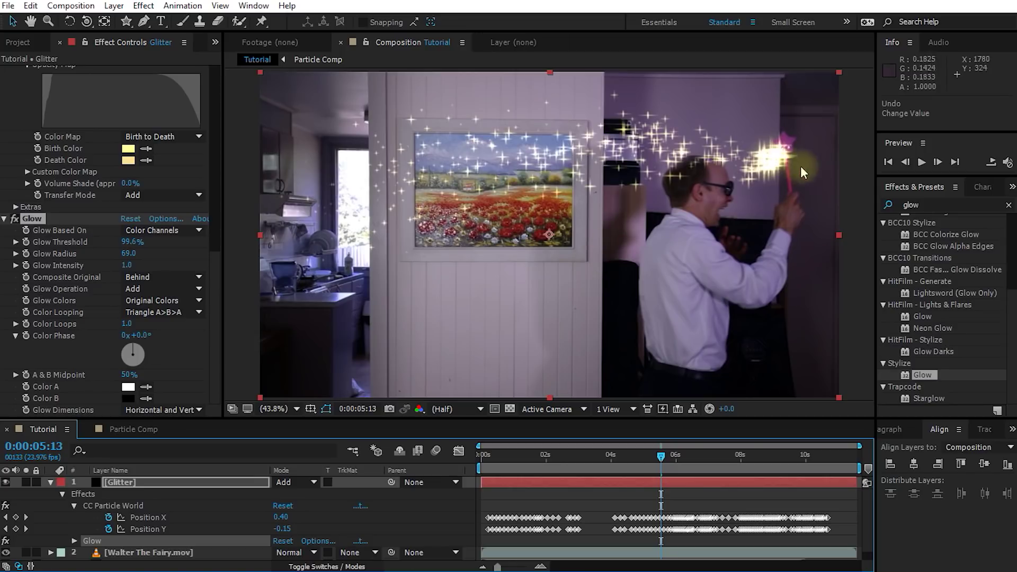
Soften the Glow by lowering Threshold to 58% and Radius to 41
drag(126, 242, 69, 245)
drag(131, 258, 104, 255)
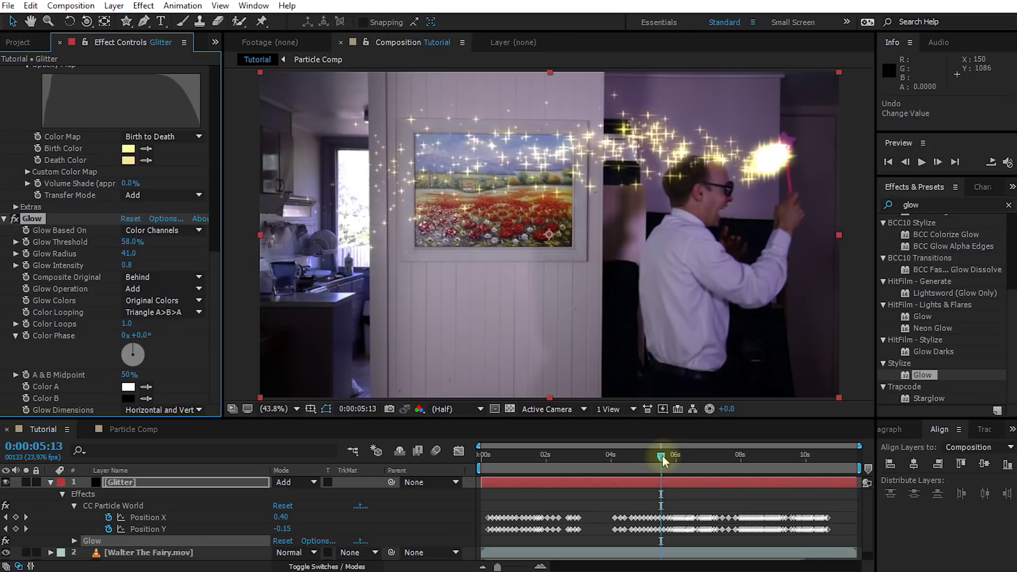
Preview the Tutorial comp from 0:00:00:00 to check the glowing sparkle trail, stopping at 0:00:11:11
drag(662, 456, 366, 507)
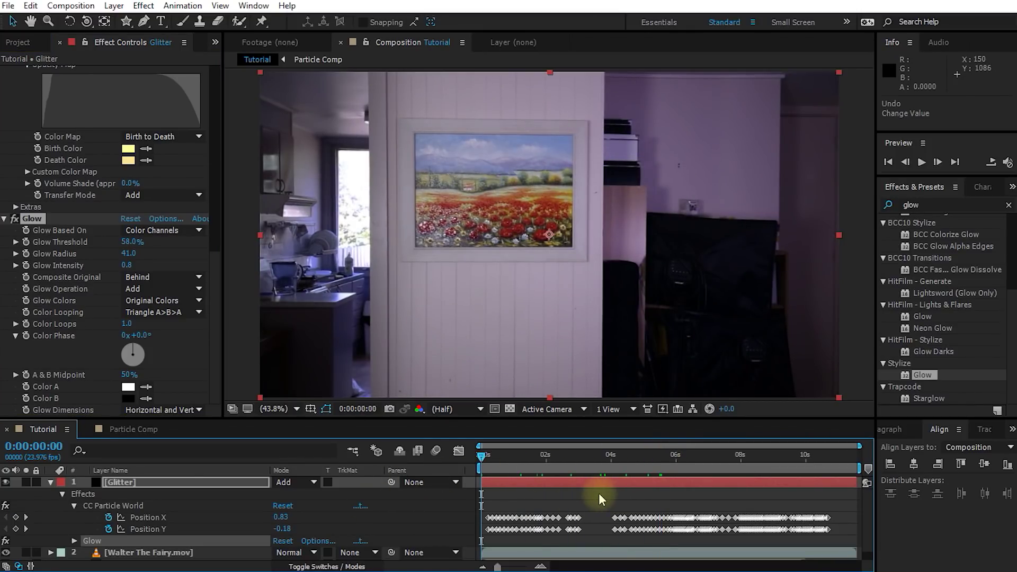
key(space)
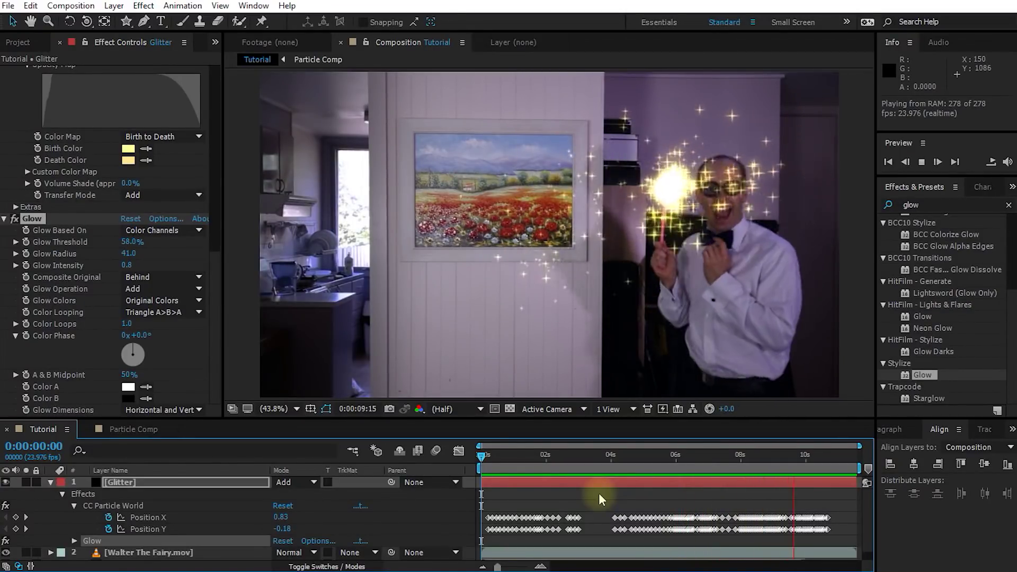
key(space)
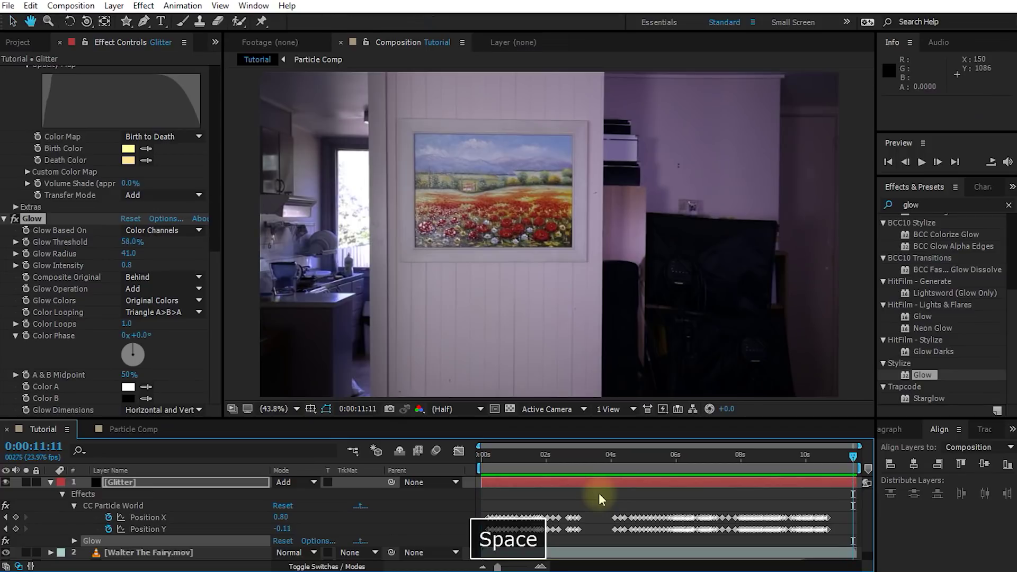